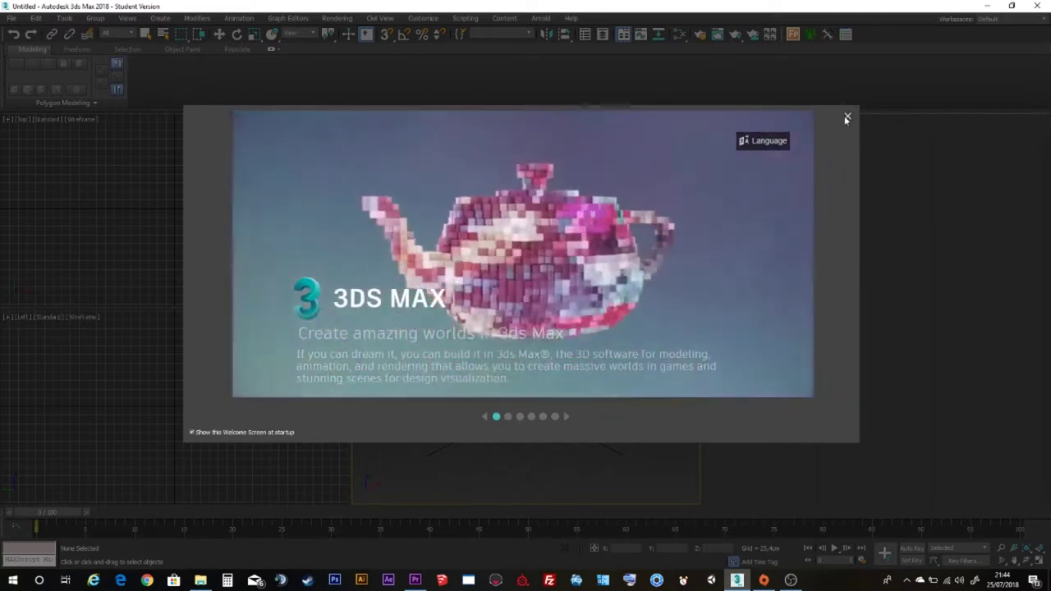
Dismiss the Welcome Screen and widen the four viewports by dragging the command panel divider right
{"action": "left_click", "coordinate": [847, 116]}
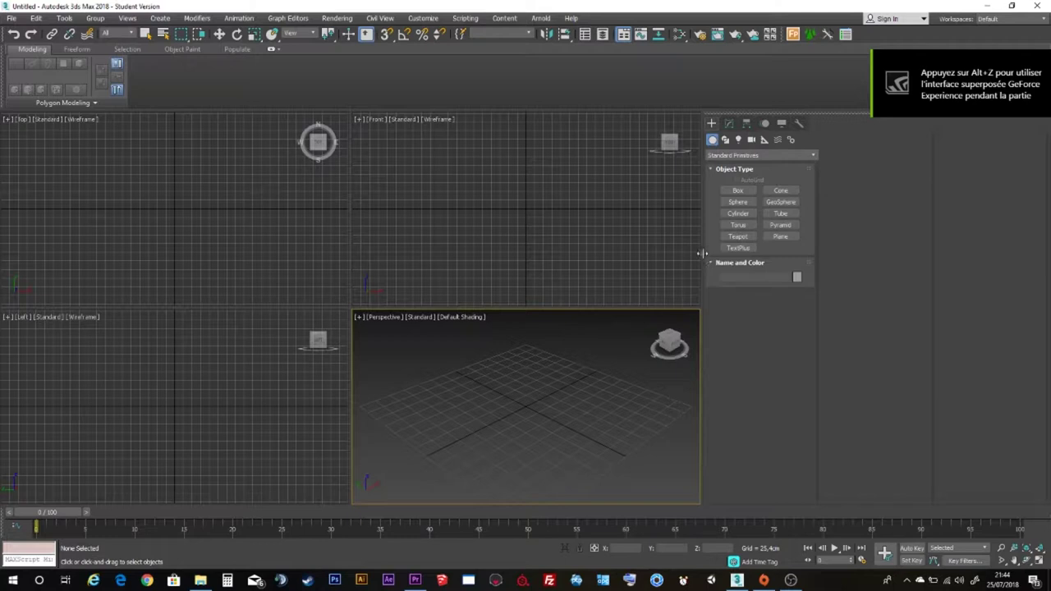
{"action": "left_click_drag", "start_coordinate": [702, 253], "coordinate": [898, 250]}
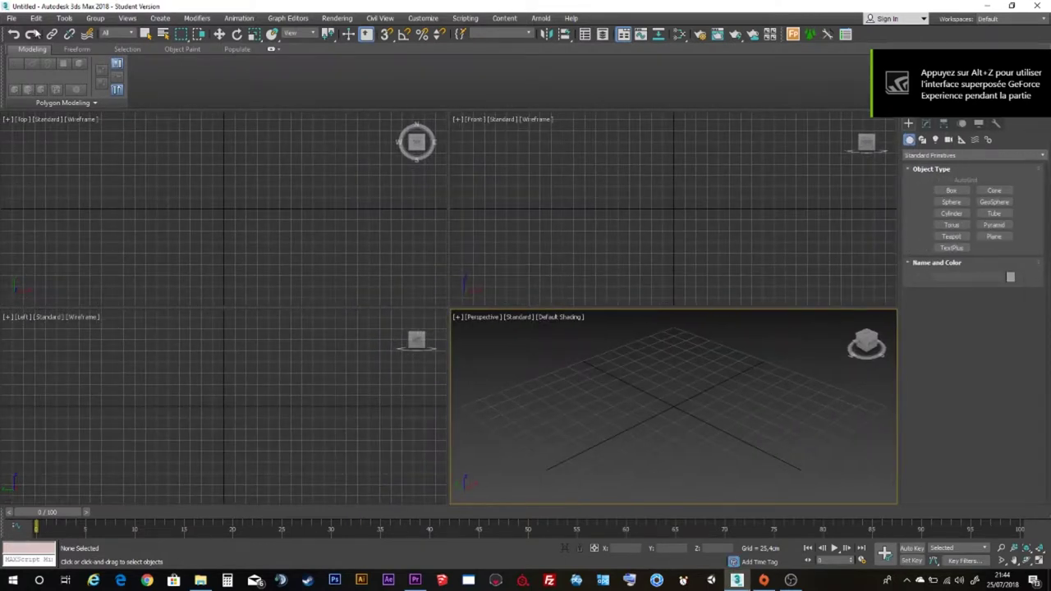
Look through the File menu, close it, and switch to plain Select Object mode (Q)
{"action": "left_click", "coordinate": [152, 19]}
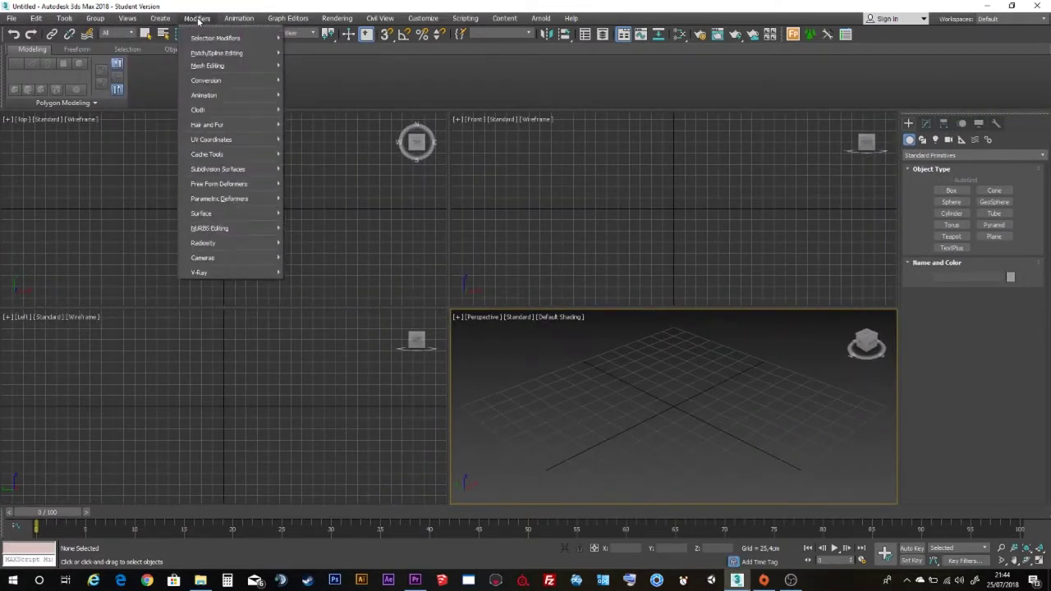
{"action": "left_click", "coordinate": [19, 20]}
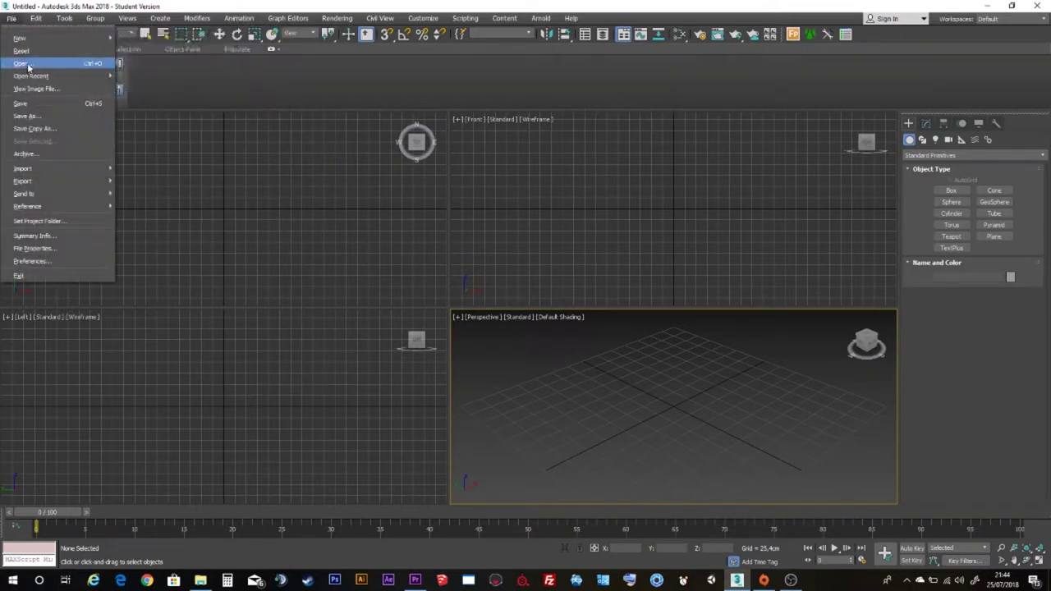
{"action": "mouse_move", "coordinate": [32, 180]}
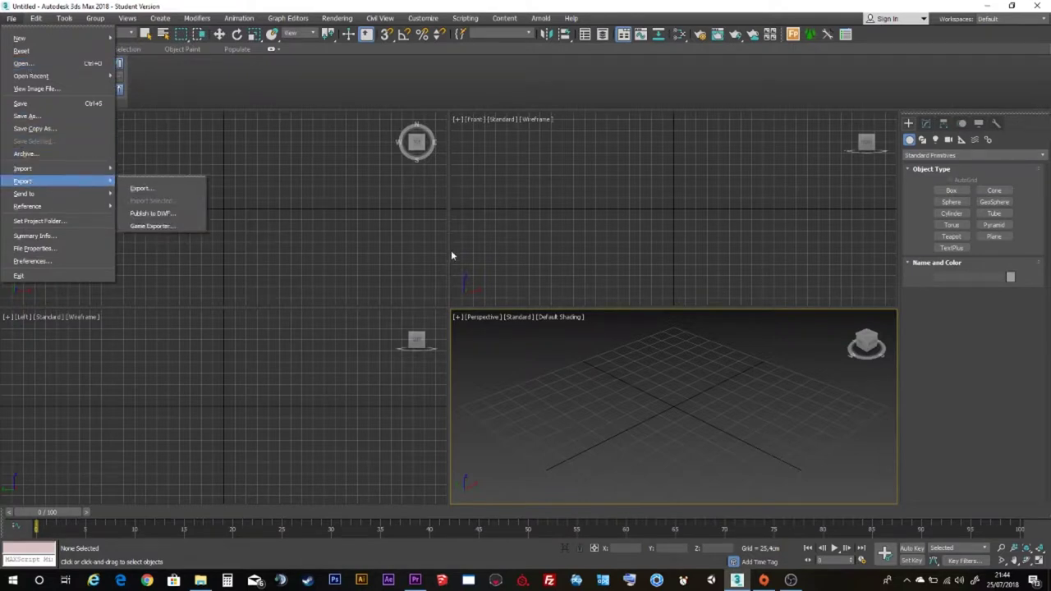
{"action": "left_click", "coordinate": [164, 71]}
{"action": "key", "text": "q"}
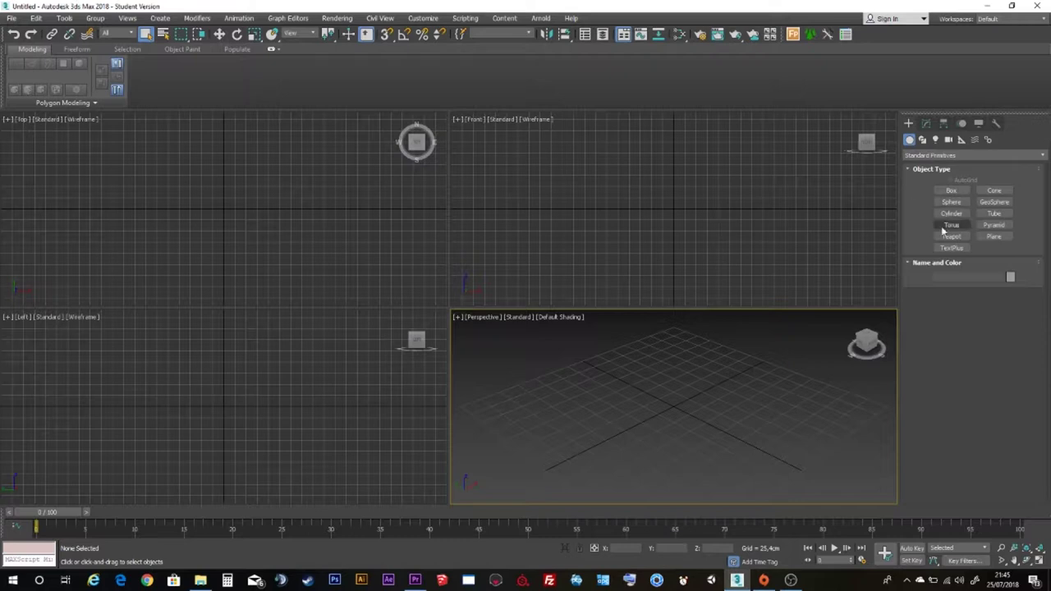
Cycle the active view through all four viewports, finishing with Perspective active
{"action": "left_click", "coordinate": [220, 204]}
{"action": "left_click", "coordinate": [625, 218]}
{"action": "left_click", "coordinate": [619, 347]}
{"action": "left_click", "coordinate": [300, 389]}
{"action": "left_click", "coordinate": [279, 285]}
{"action": "left_click", "coordinate": [482, 235]}
{"action": "left_click", "coordinate": [549, 391]}
{"action": "left_click", "coordinate": [251, 392]}
{"action": "left_click", "coordinate": [258, 262]}
{"action": "left_click", "coordinate": [590, 212]}
{"action": "left_click", "coordinate": [589, 390]}
{"action": "left_click", "coordinate": [282, 376]}
{"action": "left_click", "coordinate": [282, 249]}
{"action": "left_click", "coordinate": [543, 226]}
{"action": "left_click", "coordinate": [563, 402]}
{"action": "left_click", "coordinate": [312, 391]}
{"action": "left_click", "coordinate": [320, 253]}
{"action": "left_click", "coordinate": [551, 216]}
{"action": "left_click", "coordinate": [583, 344]}
{"action": "left_click", "coordinate": [307, 396]}
{"action": "left_click", "coordinate": [302, 275]}
{"action": "left_click", "coordinate": [596, 277]}
{"action": "left_click", "coordinate": [586, 415]}
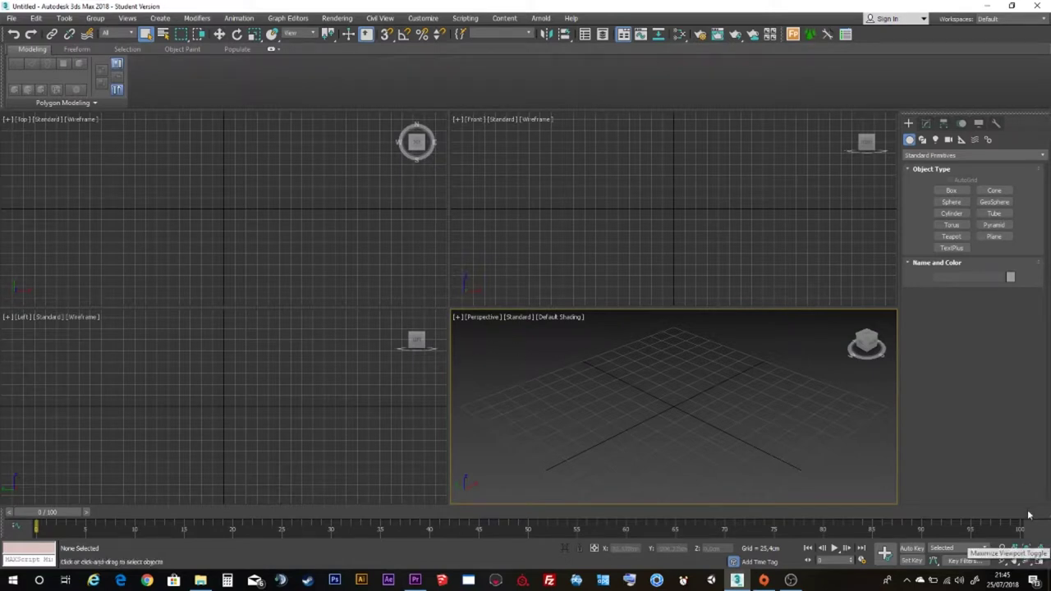
Leave Perspective maximized, collapse the Modeling ribbon, and stretch the view upward into the freed space
{"action": "left_click", "coordinate": [1040, 563]}
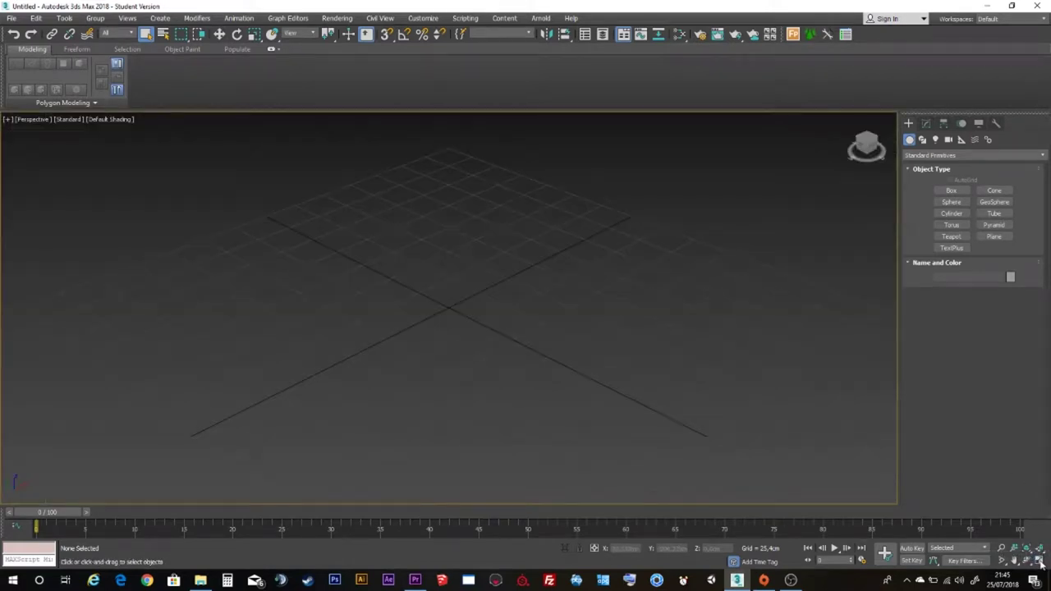
{"action": "left_click", "coordinate": [1040, 564]}
{"action": "left_click", "coordinate": [1040, 563]}
{"action": "left_click", "coordinate": [1041, 563]}
{"action": "left_click", "coordinate": [1040, 563]}
{"action": "left_click", "coordinate": [1040, 563]}
{"action": "left_click", "coordinate": [1040, 564]}
{"action": "left_click", "coordinate": [271, 49]}
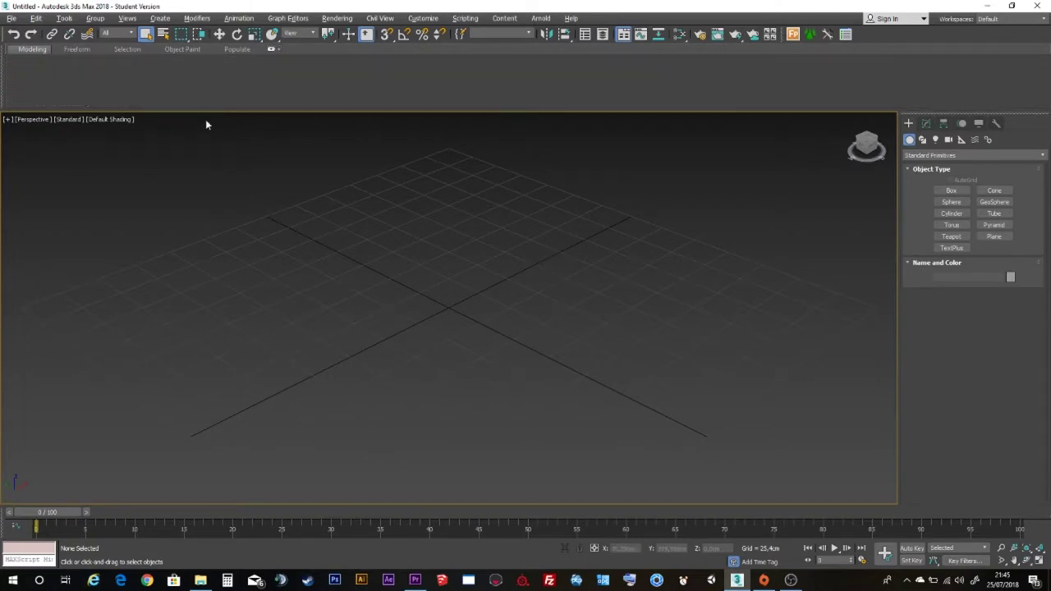
{"action": "left_click_drag", "start_coordinate": [209, 110], "coordinate": [217, 54]}
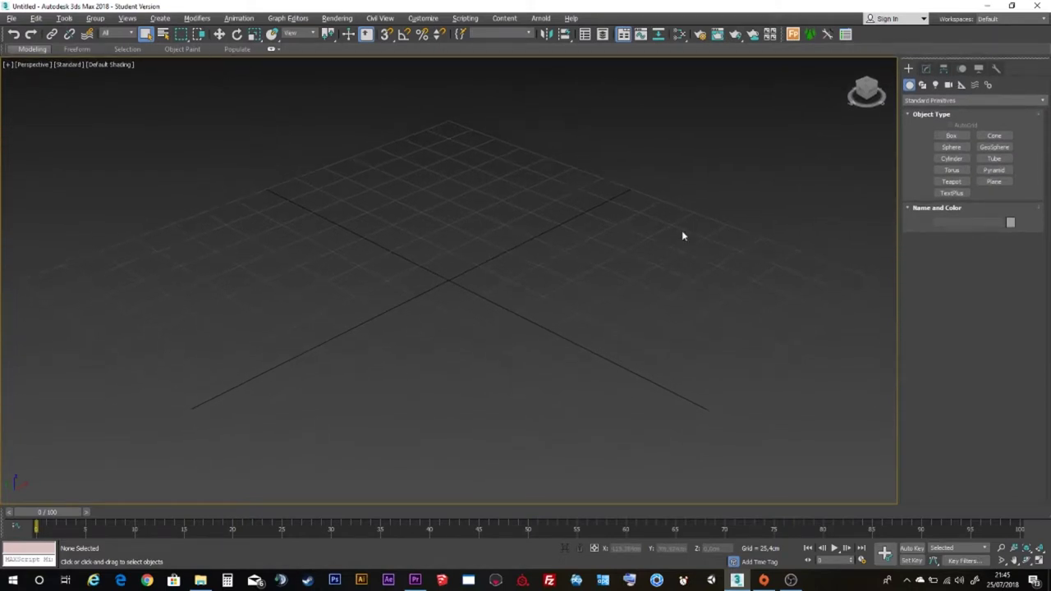
{"action": "left_click", "coordinate": [926, 69]}
{"action": "left_click", "coordinate": [943, 69]}
{"action": "left_click", "coordinate": [961, 69]}
{"action": "left_click", "coordinate": [979, 69]}
{"action": "left_click", "coordinate": [998, 69]}
{"action": "left_click", "coordinate": [909, 68]}
{"action": "left_click", "coordinate": [923, 85]}
{"action": "left_click", "coordinate": [935, 86]}
{"action": "left_click", "coordinate": [948, 85]}
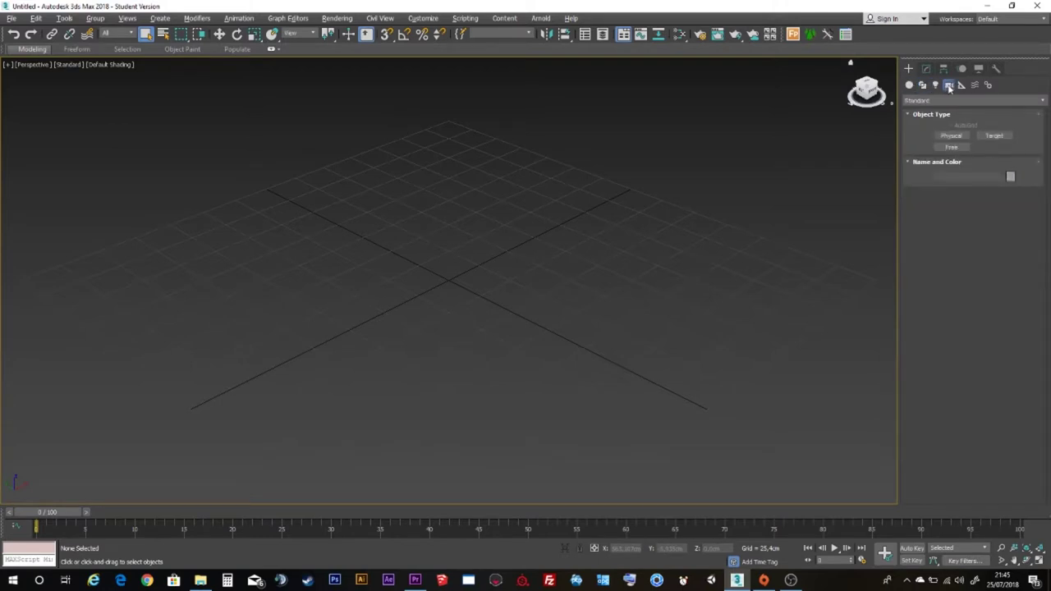
{"action": "left_click", "coordinate": [961, 86]}
{"action": "left_click", "coordinate": [974, 86]}
{"action": "left_click", "coordinate": [909, 85]}
{"action": "left_click", "coordinate": [924, 100]}
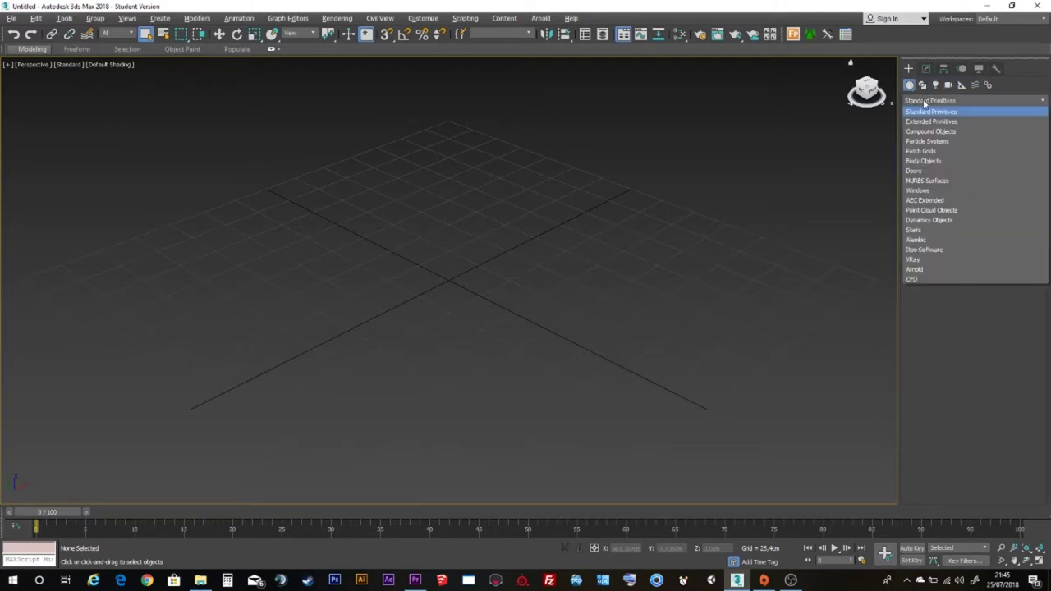
{"action": "left_click", "coordinate": [928, 151]}
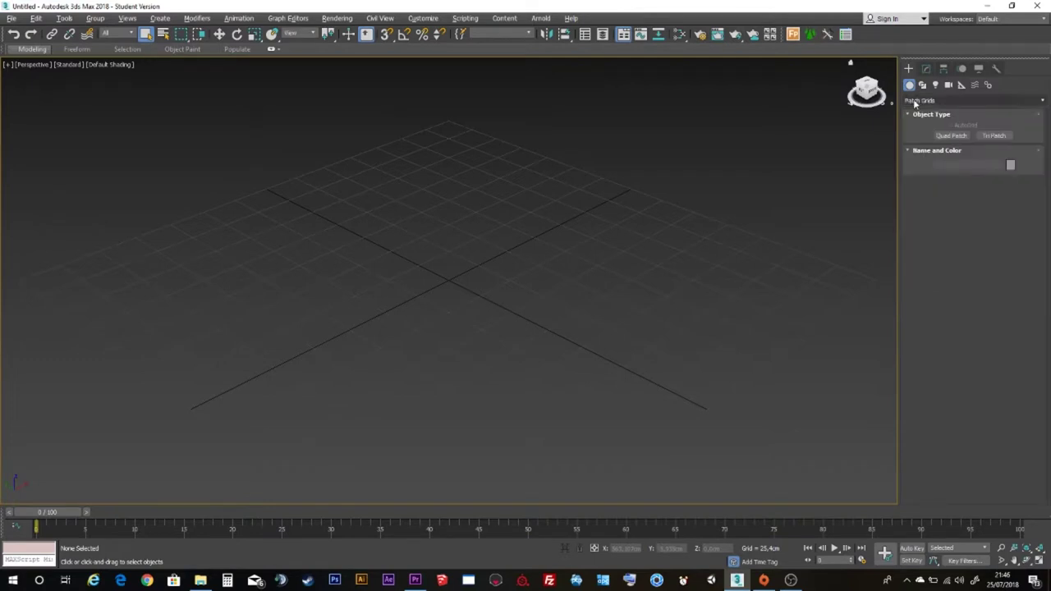
{"action": "left_click", "coordinate": [917, 102]}
{"action": "left_click", "coordinate": [919, 112]}
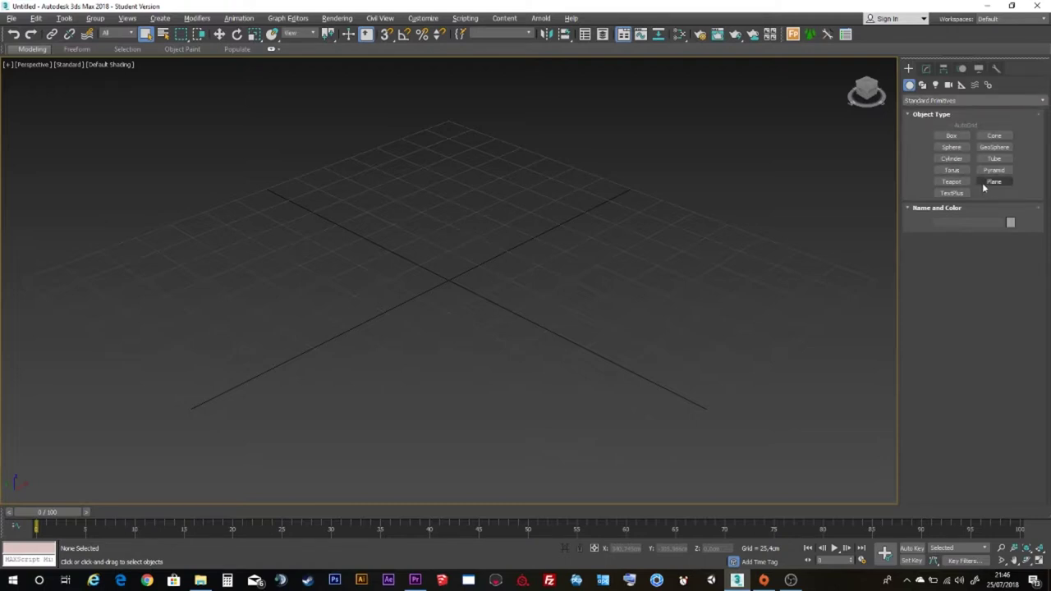
Draw the blue Box001, about 216 × 184 × 77 cm, on the grid and zoom to frame it
{"action": "left_click", "coordinate": [953, 135]}
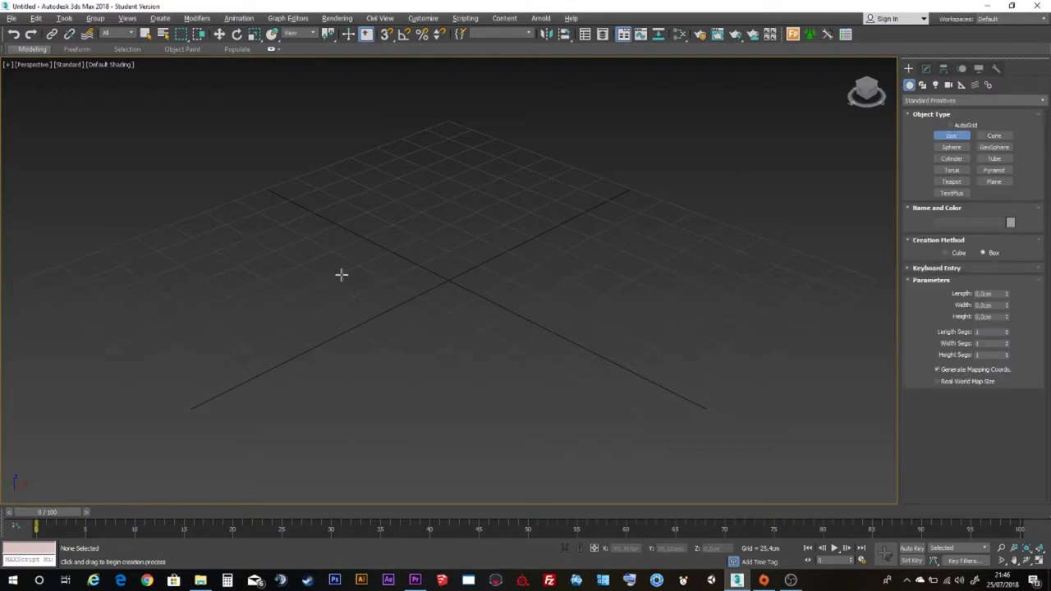
{"action": "mouse_move", "coordinate": [233, 274]}
{"action": "left_mouse_down"}
{"action": "mouse_move", "coordinate": [240, 265]}
{"action": "mouse_move", "coordinate": [692, 250]}
{"action": "mouse_move", "coordinate": [492, 293]}
{"action": "mouse_move", "coordinate": [711, 334]}
{"action": "mouse_move", "coordinate": [714, 279]}
{"action": "left_mouse_up"}
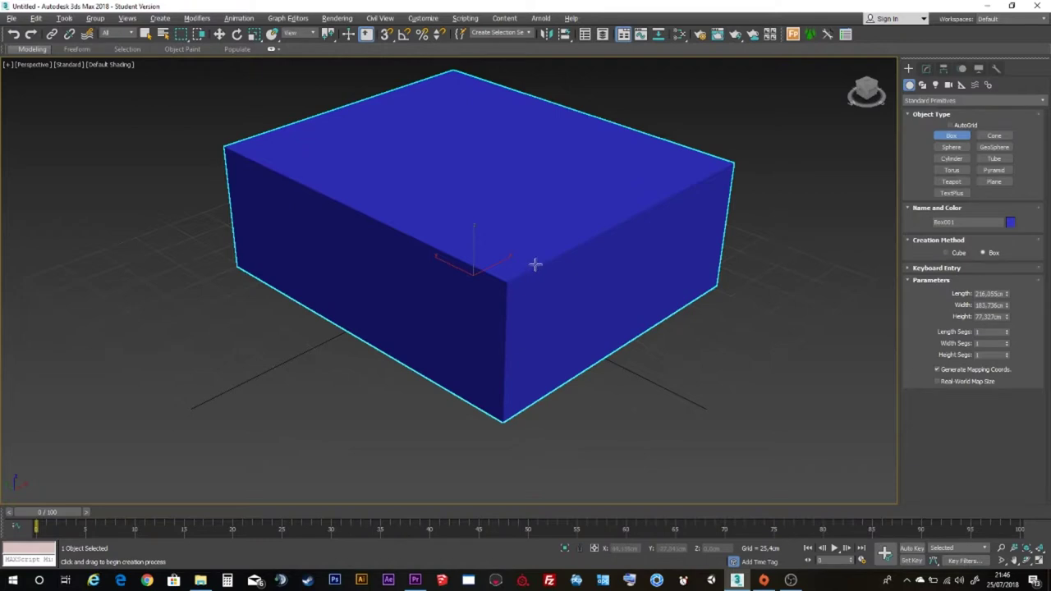
{"action": "scroll", "coordinate": [534, 264], "scroll_direction": "down", "scroll_amount": 5}
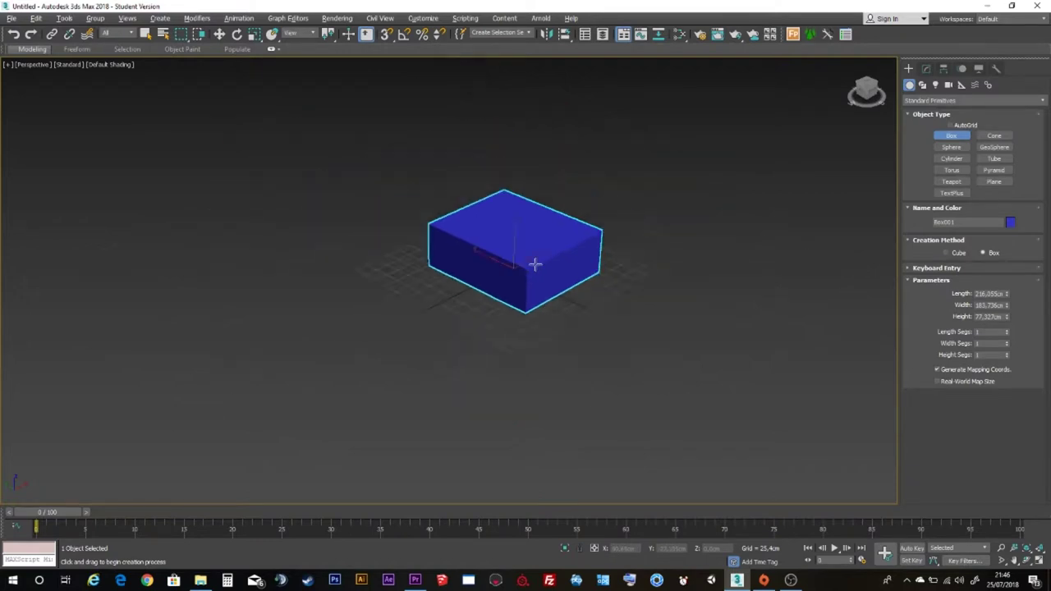
{"action": "scroll", "coordinate": [535, 263], "scroll_direction": "down", "scroll_amount": 1}
{"action": "scroll", "coordinate": [534, 264], "scroll_direction": "up", "scroll_amount": 10}
{"action": "scroll", "coordinate": [535, 264], "scroll_direction": "down", "scroll_amount": 7}
{"action": "scroll", "coordinate": [535, 263], "scroll_direction": "up", "scroll_amount": 5}
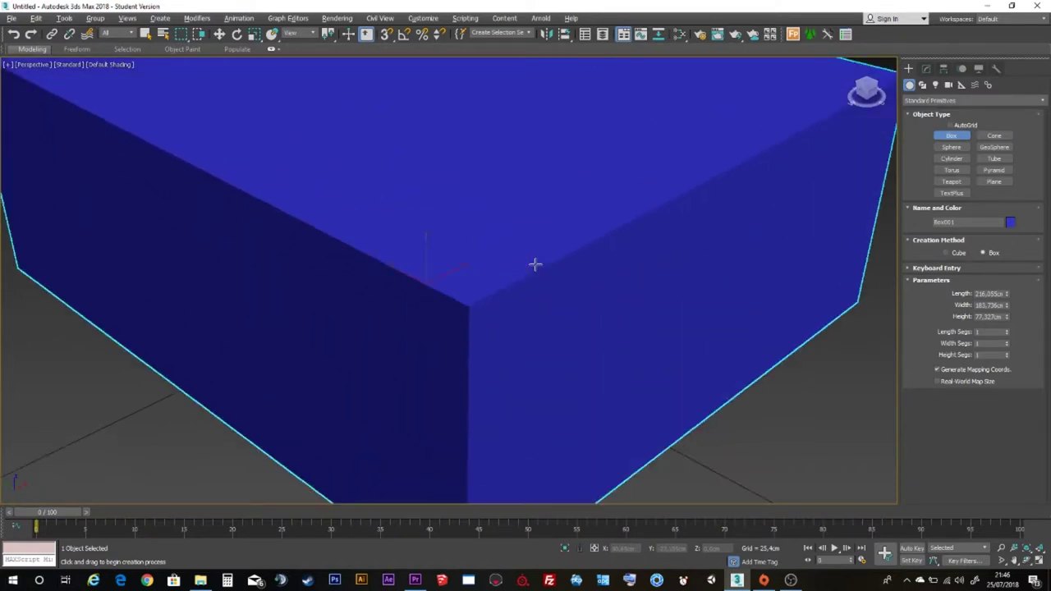
{"action": "scroll", "coordinate": [534, 263], "scroll_direction": "down", "scroll_amount": 4}
{"action": "scroll", "coordinate": [534, 263], "scroll_direction": "up", "scroll_amount": 2}
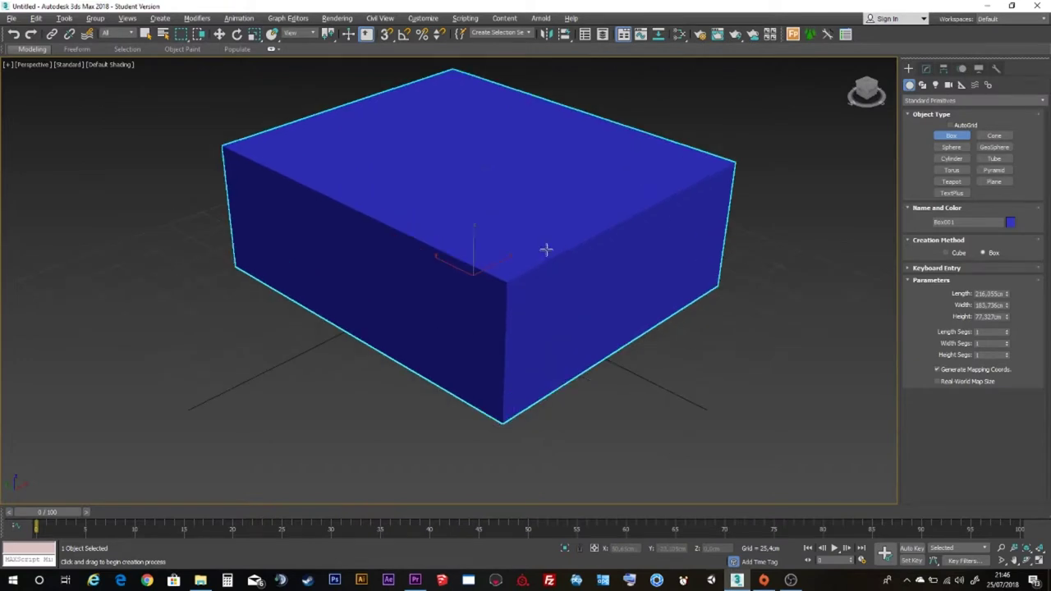
Pan, orbit and zoom around Box001 to inspect it from below and low side angles
{"action": "mouse_move", "coordinate": [546, 250]}
{"action": "middle_mouse_down"}
{"action": "mouse_move", "coordinate": [394, 258]}
{"action": "mouse_move", "coordinate": [681, 254]}
{"action": "mouse_move", "coordinate": [573, 435]}
{"action": "mouse_move", "coordinate": [556, 174]}
{"action": "mouse_move", "coordinate": [573, 369]}
{"action": "mouse_move", "coordinate": [533, 415]}
{"action": "mouse_move", "coordinate": [598, 291]}
{"action": "middle_mouse_up"}
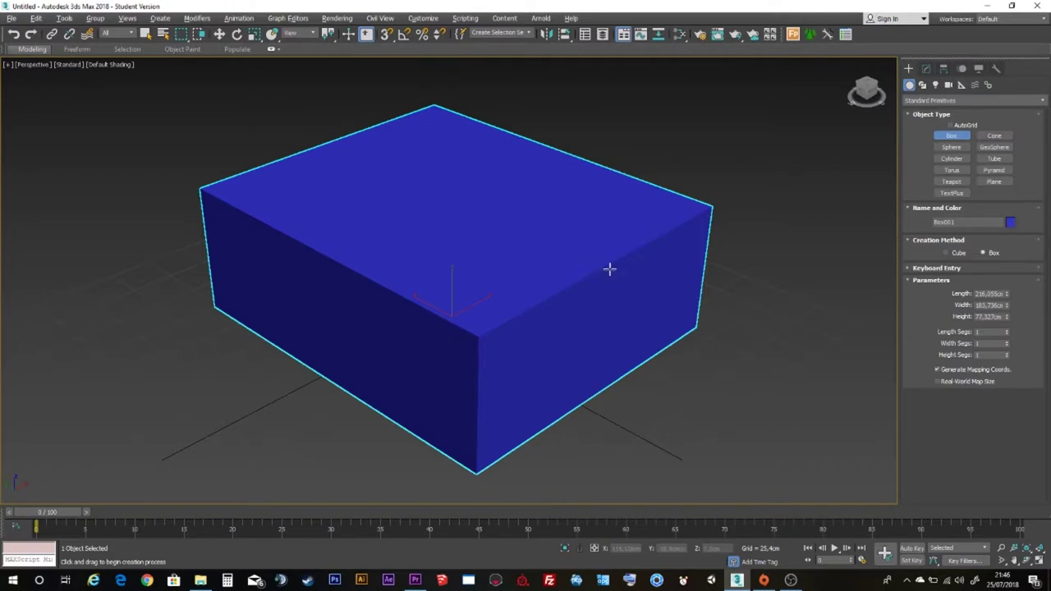
{"action": "mouse_move", "coordinate": [610, 268]}
{"action": "middle_mouse_down", "text": "alt"}
{"action": "mouse_move", "coordinate": [523, 279]}
{"action": "mouse_move", "coordinate": [418, 263]}
{"action": "mouse_move", "coordinate": [537, 265]}
{"action": "mouse_move", "coordinate": [573, 223]}
{"action": "mouse_move", "coordinate": [457, 265]}
{"action": "mouse_move", "coordinate": [567, 291]}
{"action": "mouse_move", "coordinate": [485, 249]}
{"action": "mouse_move", "coordinate": [498, 265]}
{"action": "mouse_move", "coordinate": [615, 249]}
{"action": "mouse_move", "coordinate": [476, 216]}
{"action": "mouse_move", "coordinate": [459, 248]}
{"action": "mouse_move", "coordinate": [600, 262]}
{"action": "mouse_move", "coordinate": [298, 274]}
{"action": "mouse_move", "coordinate": [469, 248]}
{"action": "mouse_move", "coordinate": [481, 306]}
{"action": "mouse_move", "coordinate": [451, 293]}
{"action": "mouse_move", "coordinate": [528, 277]}
{"action": "mouse_move", "coordinate": [394, 265]}
{"action": "mouse_move", "coordinate": [452, 288]}
{"action": "mouse_move", "coordinate": [462, 270]}
{"action": "mouse_move", "coordinate": [394, 270]}
{"action": "middle_mouse_up", "text": "alt"}
{"action": "scroll", "coordinate": [484, 248], "scroll_direction": "down", "scroll_amount": 3}
{"action": "mouse_move", "coordinate": [530, 298]}
{"action": "middle_mouse_down", "text": "alt"}
{"action": "mouse_move", "coordinate": [376, 284]}
{"action": "mouse_move", "coordinate": [492, 324]}
{"action": "mouse_move", "coordinate": [511, 277]}
{"action": "mouse_move", "coordinate": [504, 311]}
{"action": "middle_mouse_up", "text": "alt"}
{"action": "scroll", "coordinate": [498, 293], "scroll_direction": "up", "scroll_amount": 2}
{"action": "scroll", "coordinate": [498, 293], "scroll_direction": "up", "scroll_amount": 2}
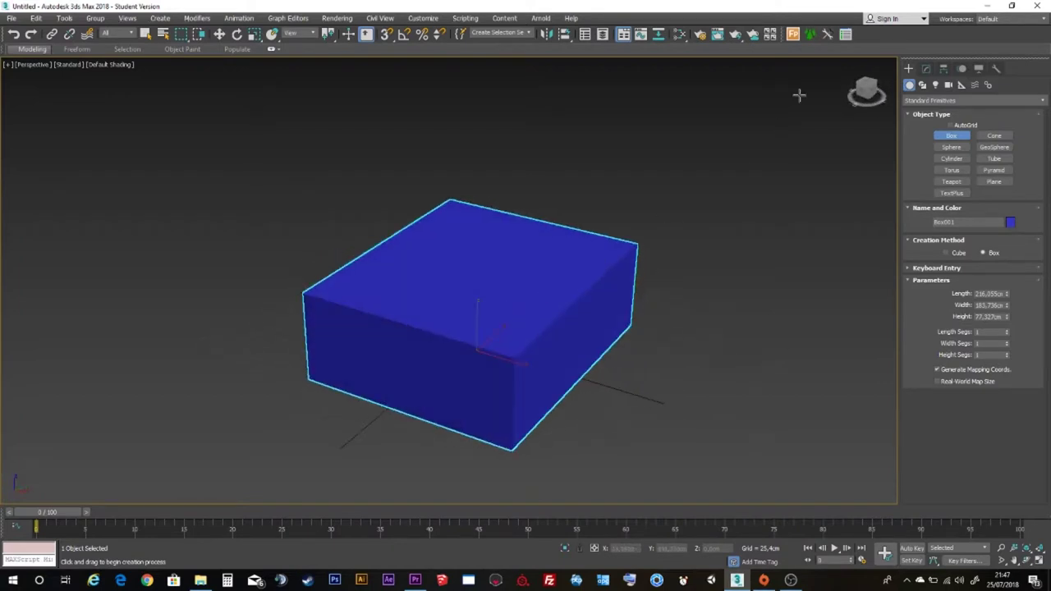
{"action": "middle_click_drag", "start_coordinate": [849, 61], "coordinate": [465, 343], "text": "alt"}
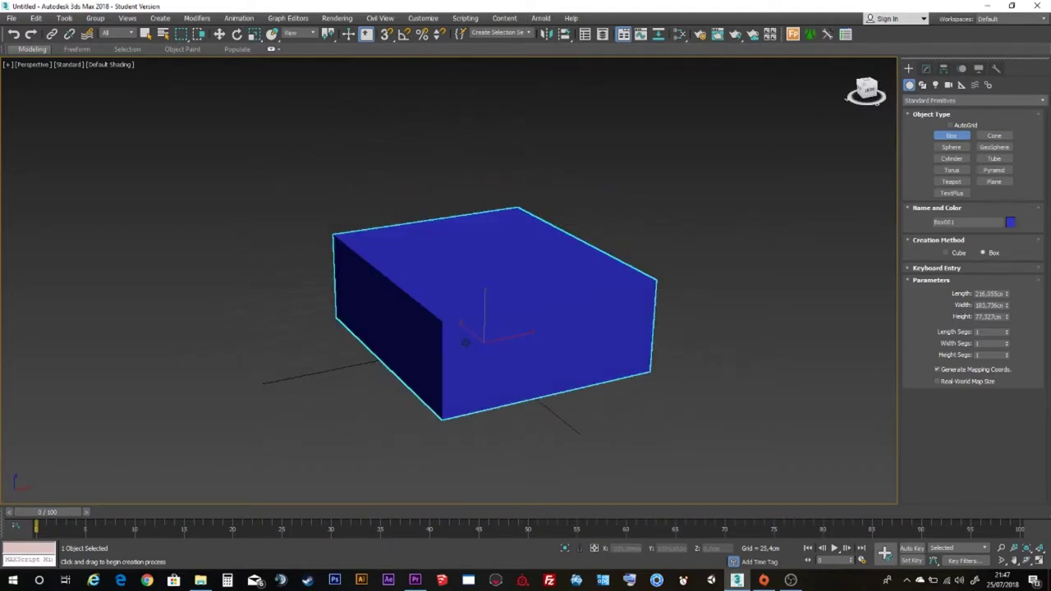
{"action": "mouse_move", "coordinate": [431, 226]}
{"action": "middle_mouse_down", "text": "alt"}
{"action": "mouse_move", "coordinate": [485, 221]}
{"action": "mouse_move", "coordinate": [413, 218]}
{"action": "middle_mouse_up", "text": "alt"}
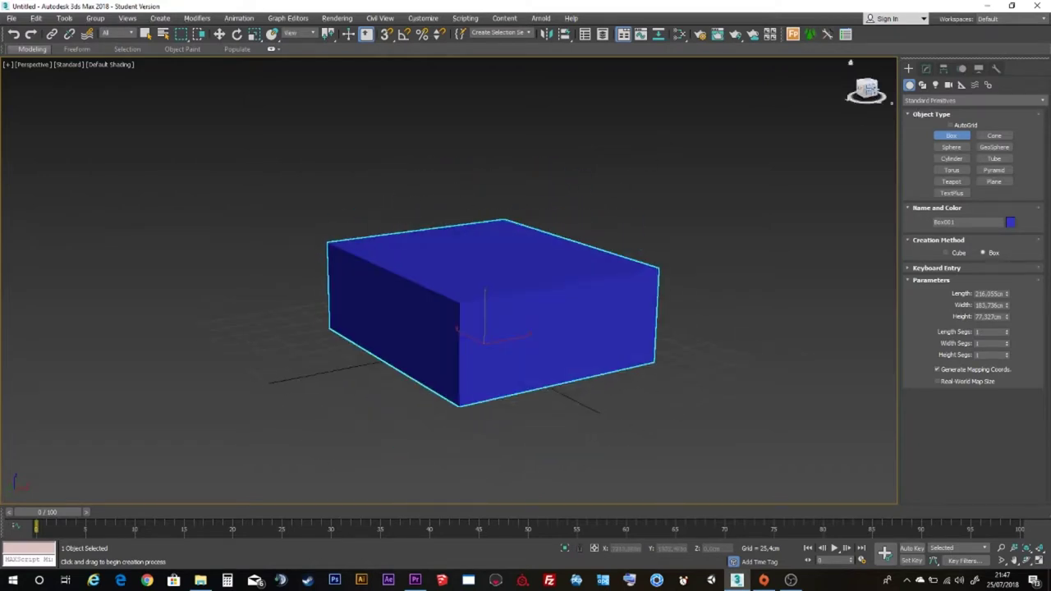
Check Box001 from ViewCube front, top and three-quarter views, then start a second box
{"action": "left_click", "coordinate": [866, 92]}
{"action": "left_click_drag", "start_coordinate": [867, 88], "coordinate": [867, 88]}
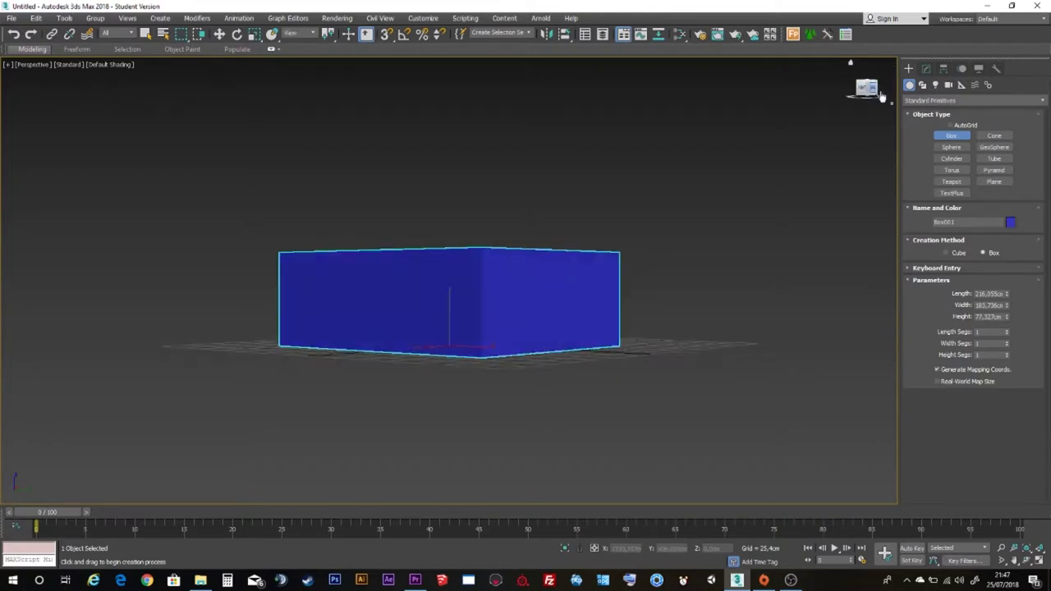
{"action": "left_click", "coordinate": [866, 78]}
{"action": "left_click", "coordinate": [867, 87]}
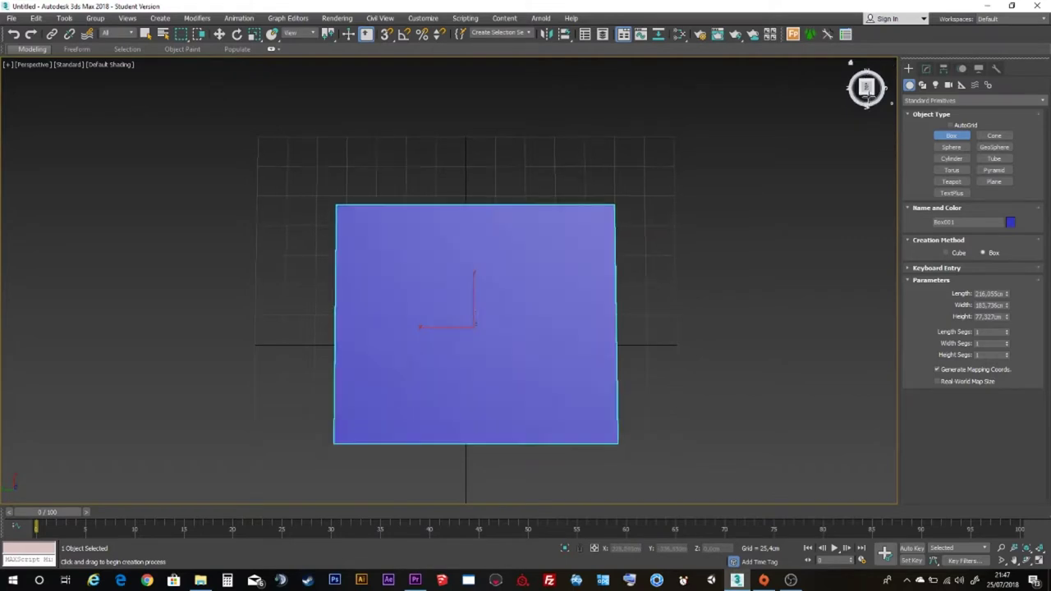
{"action": "middle_click_drag", "start_coordinate": [666, 206], "coordinate": [836, 184], "text": "alt"}
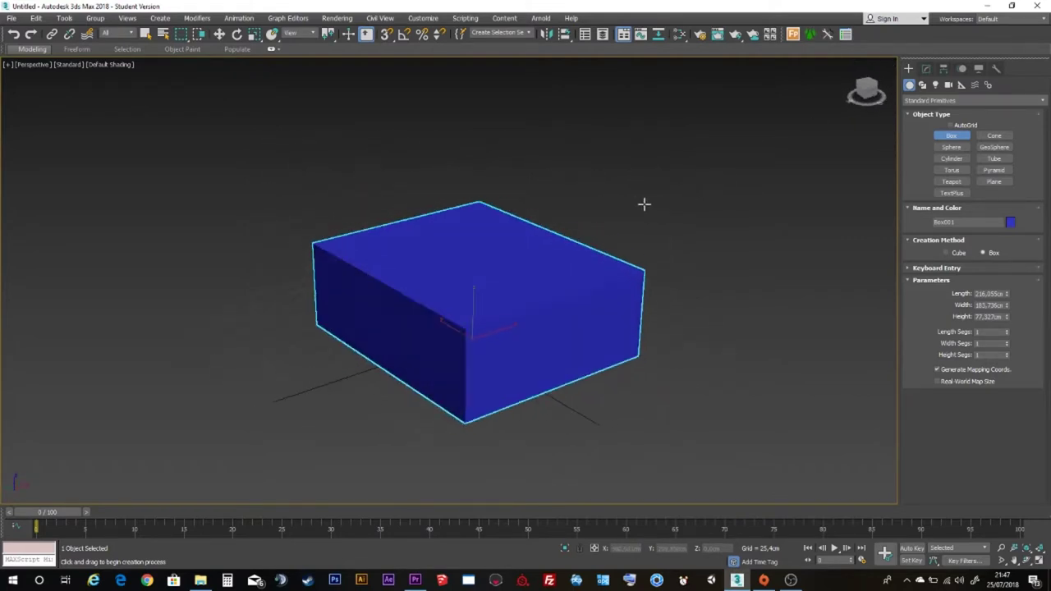
{"action": "left_click", "coordinate": [866, 88]}
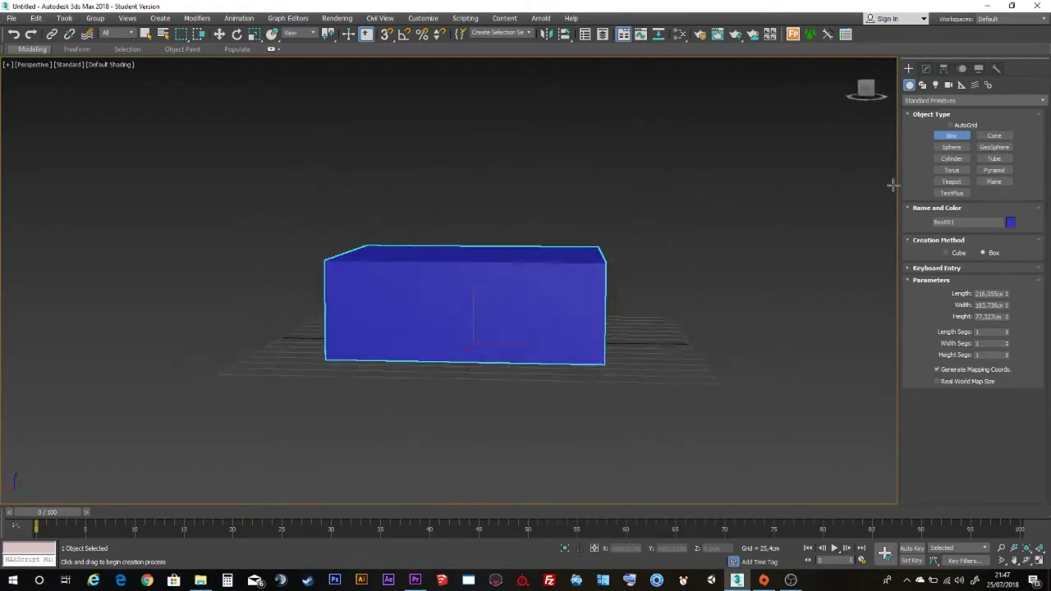
{"action": "middle_click_drag", "start_coordinate": [851, 63], "coordinate": [768, 186], "text": "alt"}
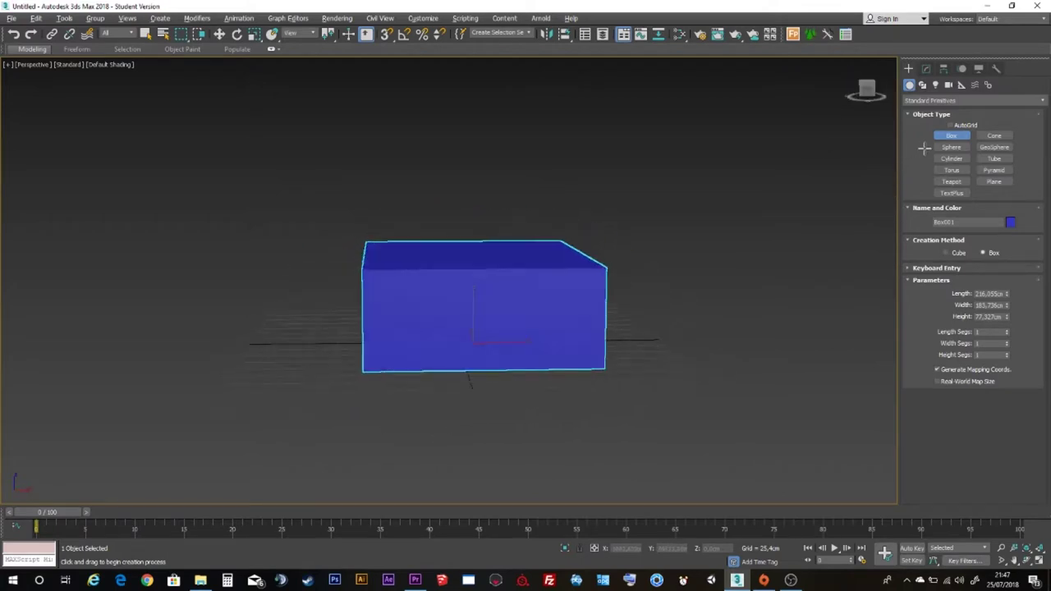
{"action": "left_click", "coordinate": [572, 220]}
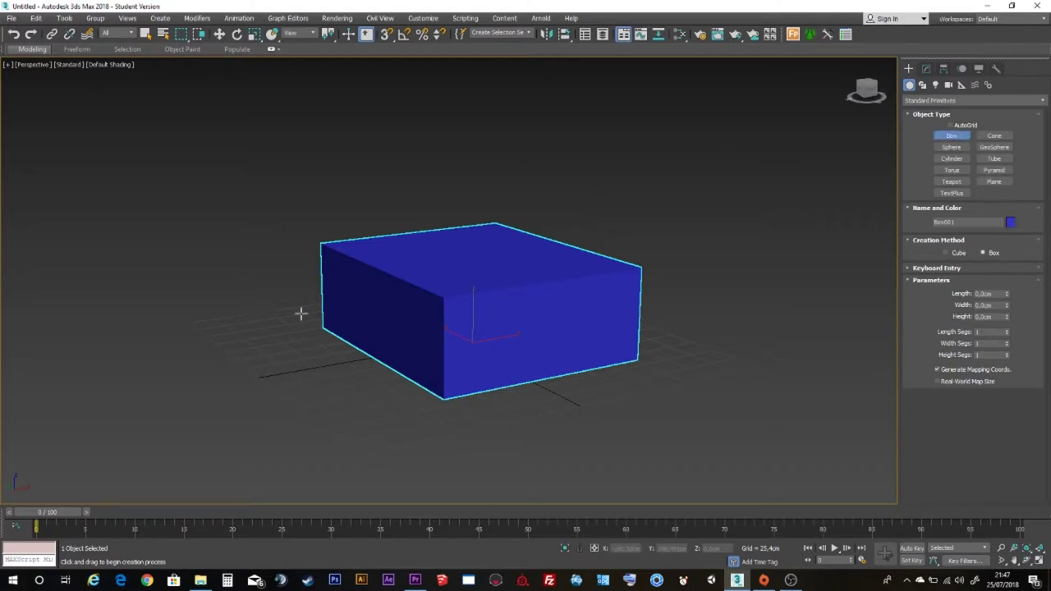
Undo the half-drawn second box and exit Box creation mode
{"action": "mouse_move", "coordinate": [119, 313]}
{"action": "left_mouse_down"}
{"action": "mouse_move", "coordinate": [351, 312]}
{"action": "mouse_move", "coordinate": [291, 337]}
{"action": "left_mouse_up"}
{"action": "key", "text": "ctrl+z"}
{"action": "left_click", "coordinate": [954, 136]}
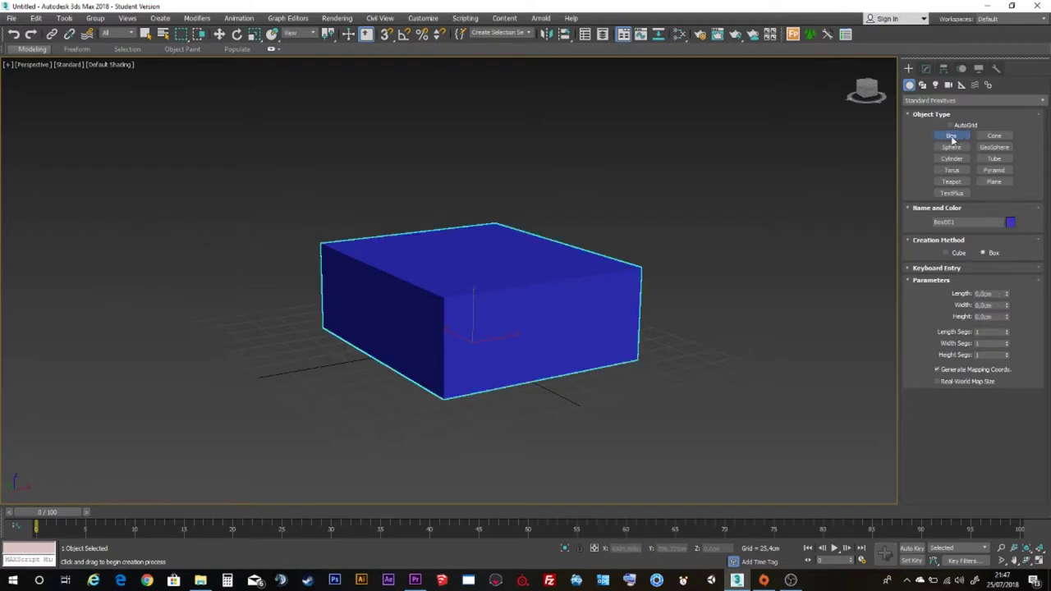
{"action": "right_click", "coordinate": [644, 169]}
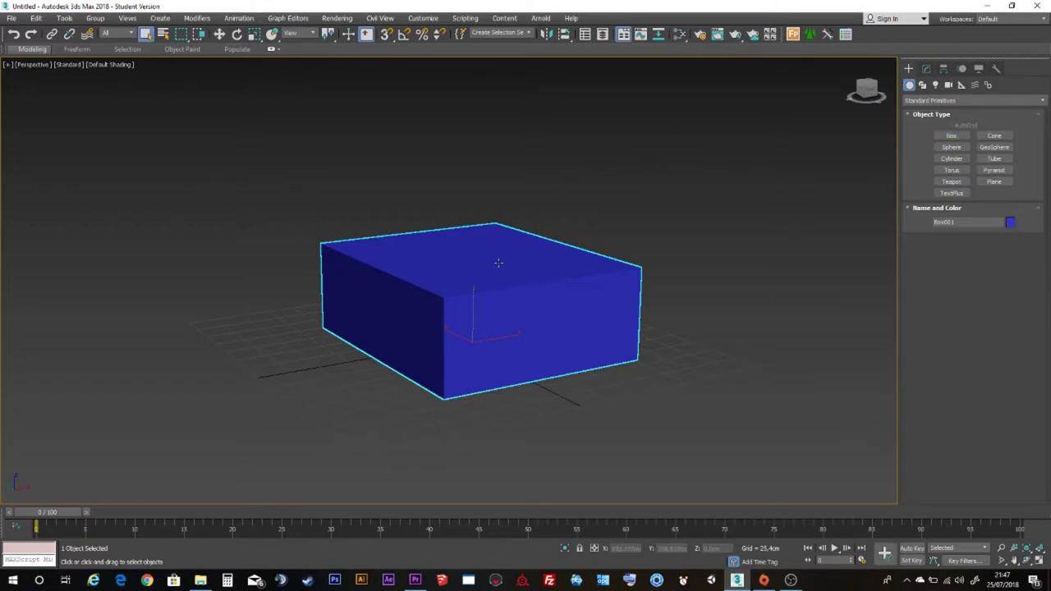
Select the existing blue Box001
{"action": "left_click_drag", "start_coordinate": [371, 222], "coordinate": [642, 417]}
{"action": "left_click", "coordinate": [547, 326]}
{"action": "left_click", "coordinate": [665, 240]}
{"action": "left_click", "coordinate": [482, 265]}
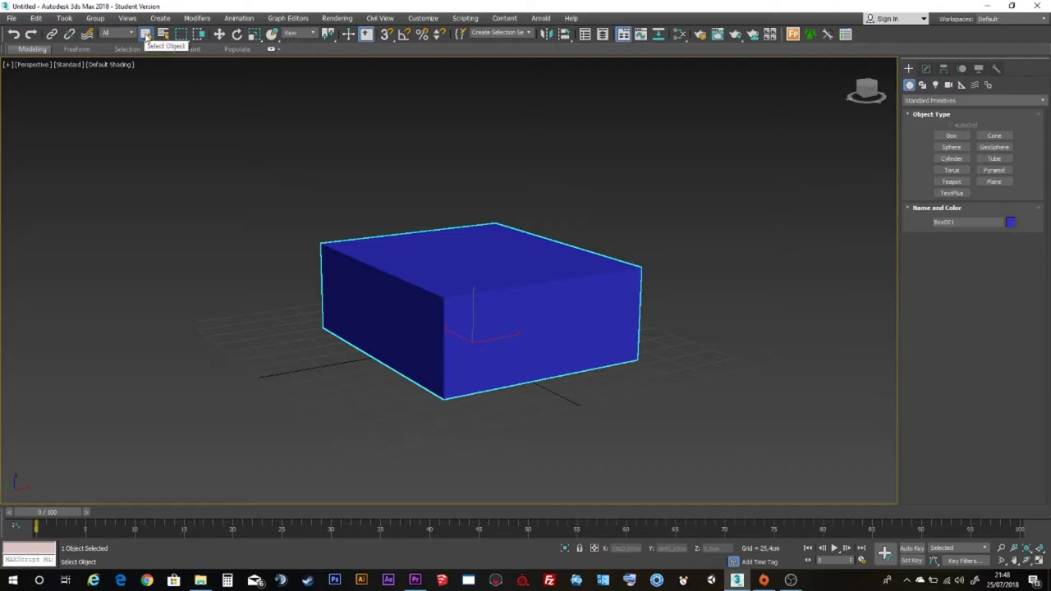
Move Box001 slightly left along X and raise it about 101 cm above the grid
{"action": "left_click", "coordinate": [220, 37]}
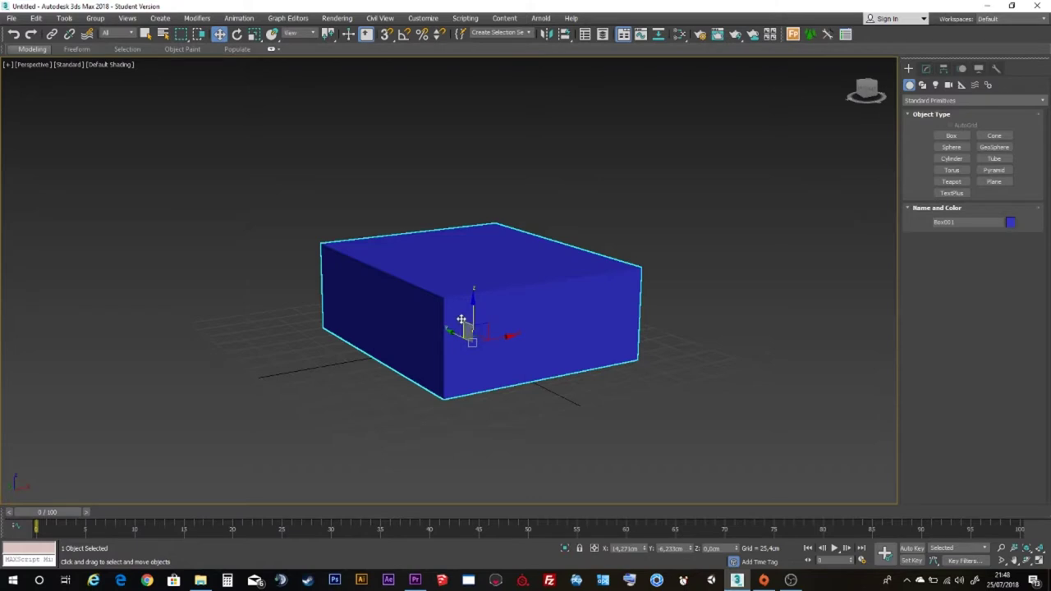
{"action": "middle_click_drag", "start_coordinate": [500, 322], "coordinate": [509, 332], "text": "alt"}
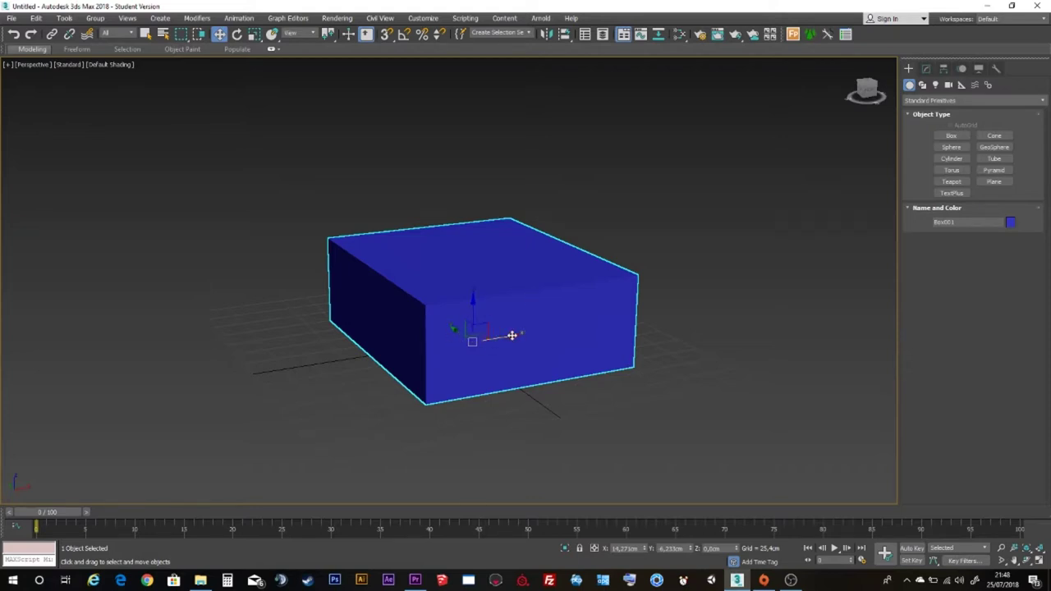
{"action": "left_click_drag", "start_coordinate": [511, 335], "coordinate": [304, 383]}
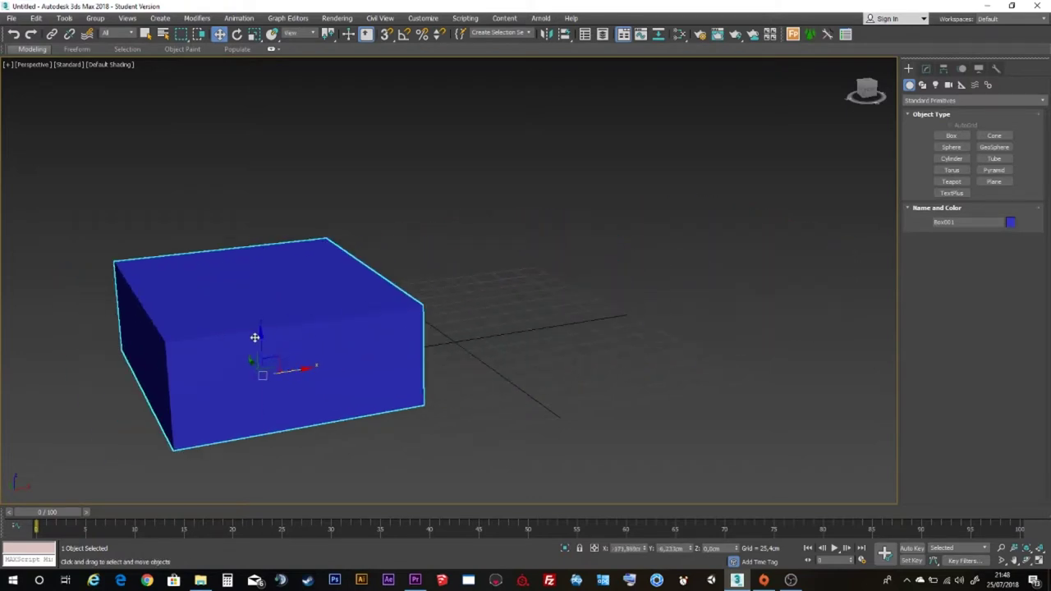
{"action": "left_click_drag", "start_coordinate": [258, 338], "coordinate": [258, 247]}
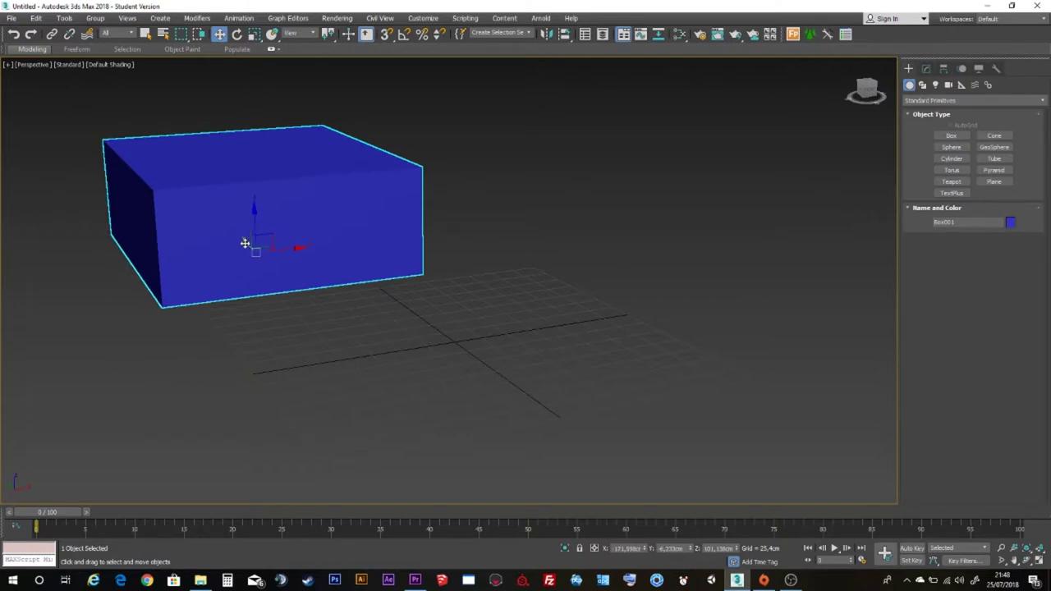
{"action": "scroll", "coordinate": [316, 358], "scroll_direction": "up", "scroll_amount": 3}
{"action": "mouse_move", "coordinate": [316, 358]}
{"action": "left_mouse_down"}
{"action": "mouse_move", "coordinate": [206, 225]}
{"action": "mouse_move", "coordinate": [260, 312]}
{"action": "left_mouse_up"}
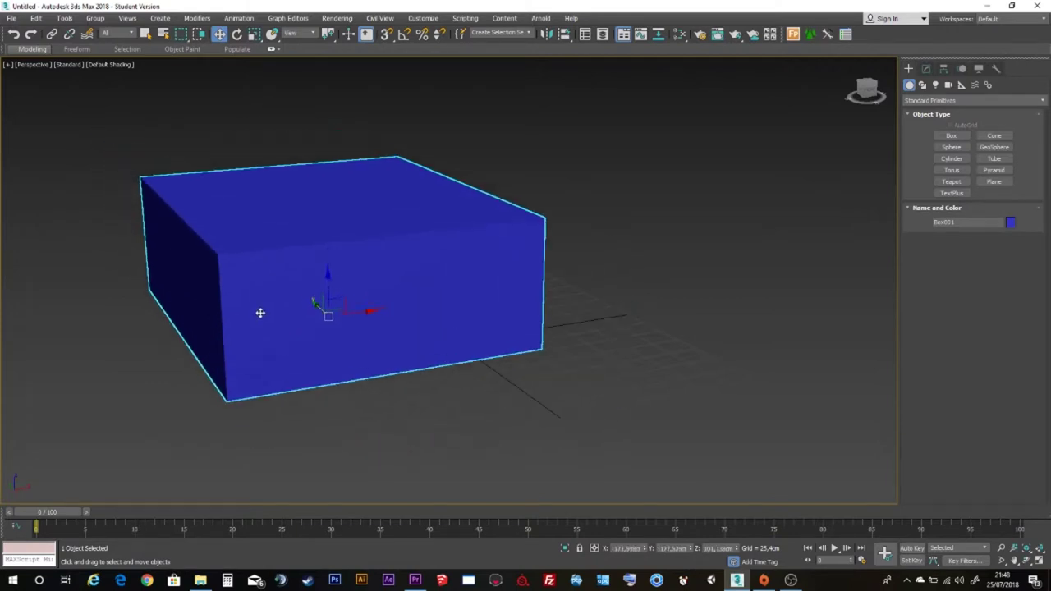
{"action": "scroll", "coordinate": [462, 332], "scroll_direction": "down", "scroll_amount": 3}
{"action": "left_click_drag", "start_coordinate": [462, 331], "coordinate": [450, 327]}
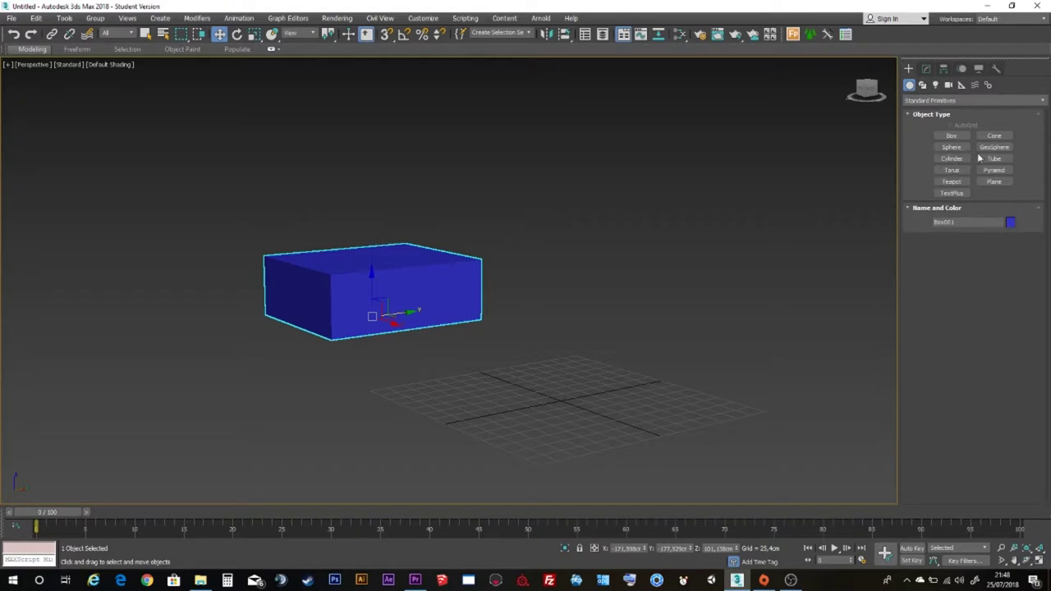
Create Sphere001 on the grid and lift it straight up
{"action": "left_click", "coordinate": [953, 147]}
{"action": "left_click_drag", "start_coordinate": [559, 400], "coordinate": [600, 418]}
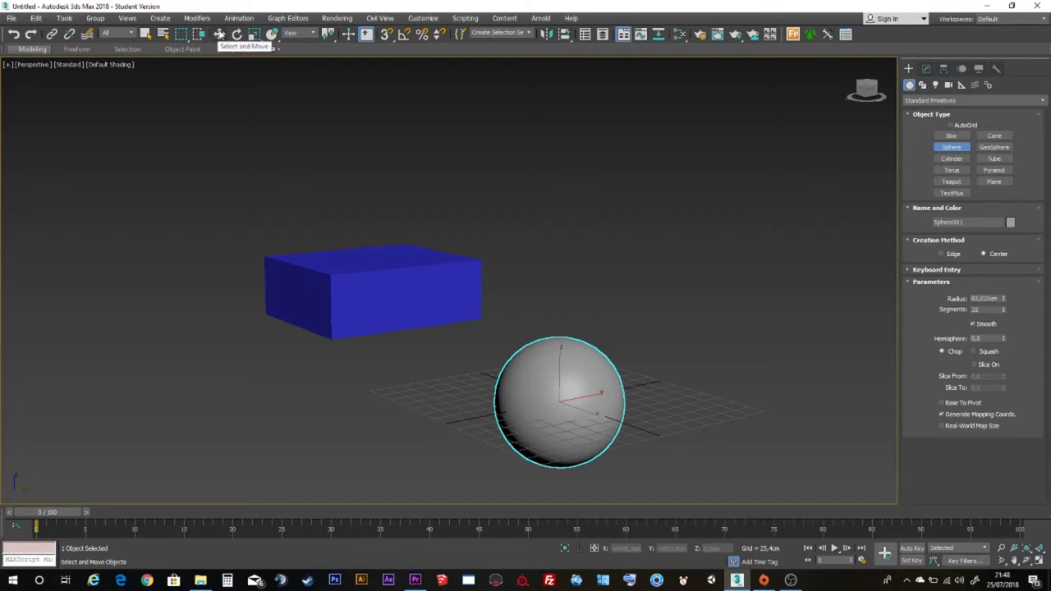
{"action": "left_click", "coordinate": [220, 34]}
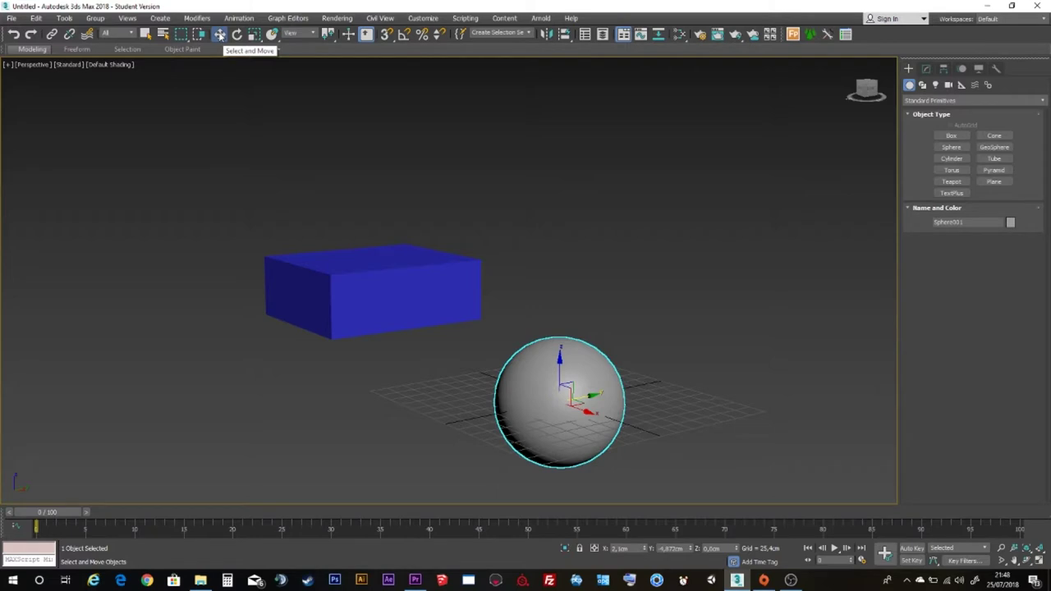
{"action": "left_click_drag", "start_coordinate": [557, 365], "coordinate": [556, 157]}
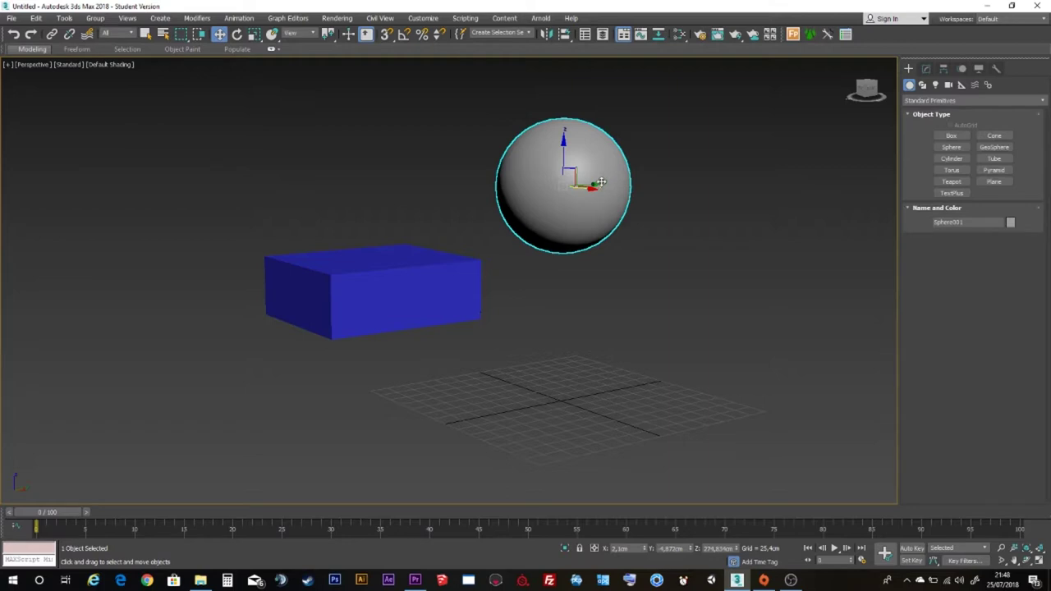
Slide the sphere left over the box and lower it onto the box's top
{"action": "left_click_drag", "start_coordinate": [603, 181], "coordinate": [435, 193]}
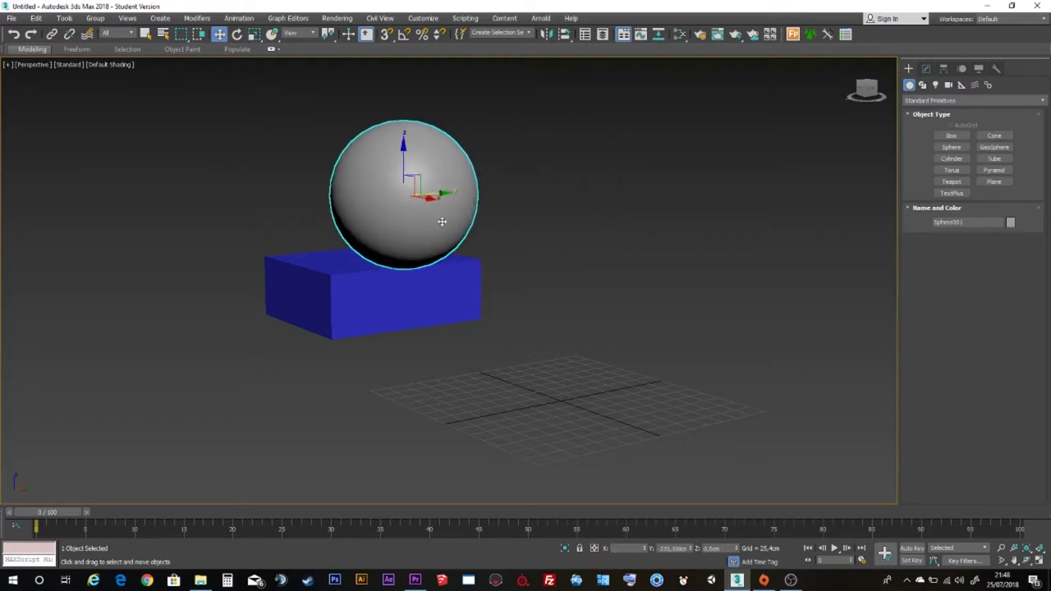
{"action": "middle_click_drag", "start_coordinate": [403, 392], "coordinate": [456, 389], "text": "alt"}
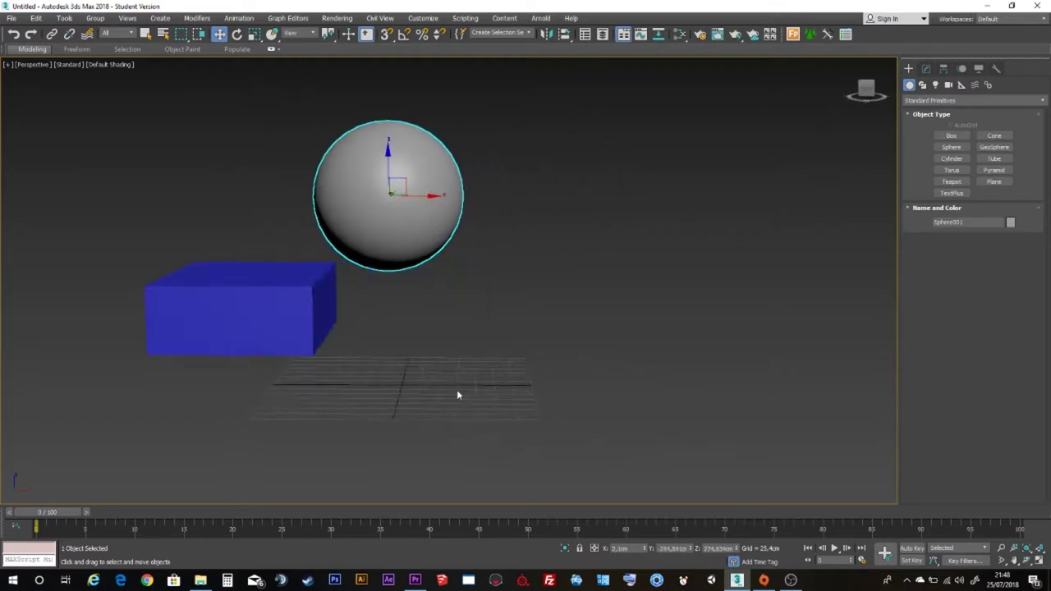
{"action": "left_click_drag", "start_coordinate": [422, 206], "coordinate": [254, 210]}
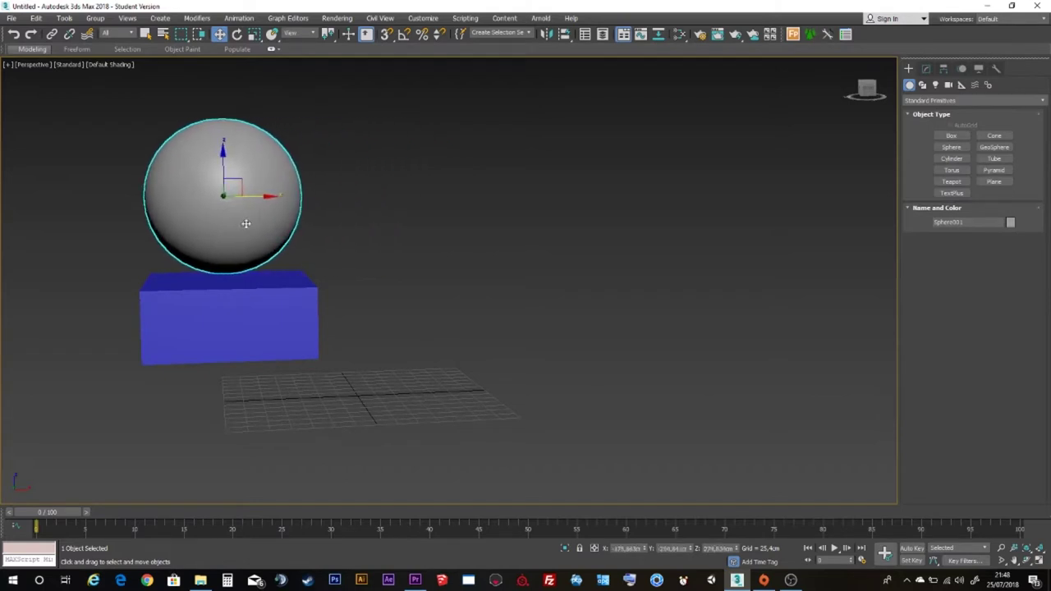
{"action": "middle_click_drag", "start_coordinate": [255, 210], "coordinate": [222, 230], "text": "alt"}
{"action": "left_click_drag", "start_coordinate": [190, 197], "coordinate": [120, 200]}
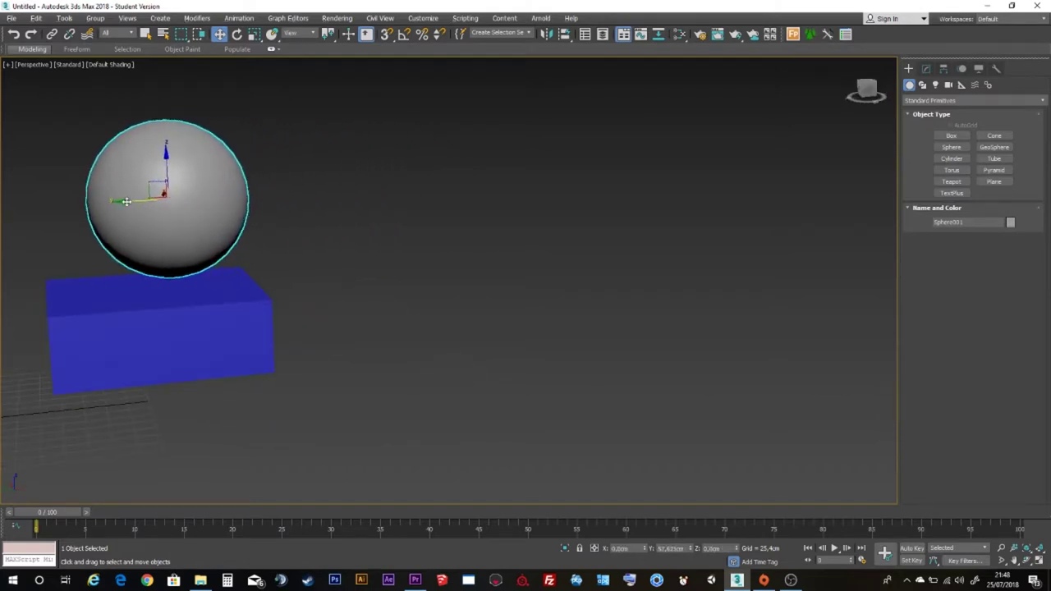
{"action": "left_click_drag", "start_coordinate": [152, 154], "coordinate": [154, 181]}
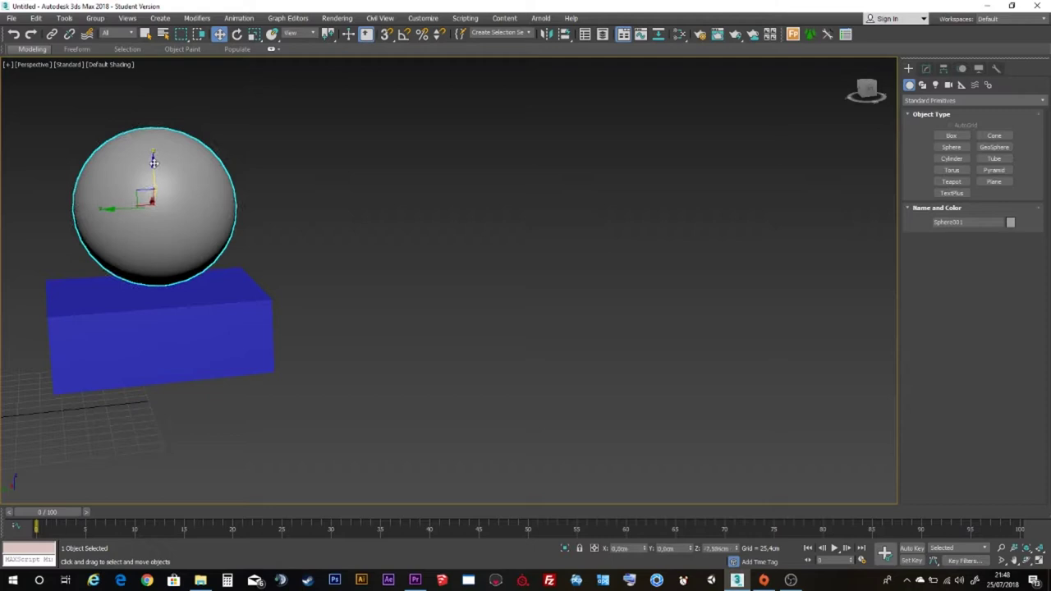
Reframe the view and drag-select both the sphere and the box
{"action": "mouse_move", "coordinate": [123, 238]}
{"action": "middle_mouse_down", "text": "alt"}
{"action": "mouse_move", "coordinate": [71, 284]}
{"action": "mouse_move", "coordinate": [73, 303]}
{"action": "mouse_move", "coordinate": [27, 325]}
{"action": "mouse_move", "coordinate": [275, 282]}
{"action": "middle_mouse_up", "text": "alt"}
{"action": "scroll", "coordinate": [41, 329], "scroll_direction": "down", "scroll_amount": 5}
{"action": "scroll", "coordinate": [77, 335], "scroll_direction": "down", "scroll_amount": 2}
{"action": "scroll", "coordinate": [275, 281], "scroll_direction": "up", "scroll_amount": 4}
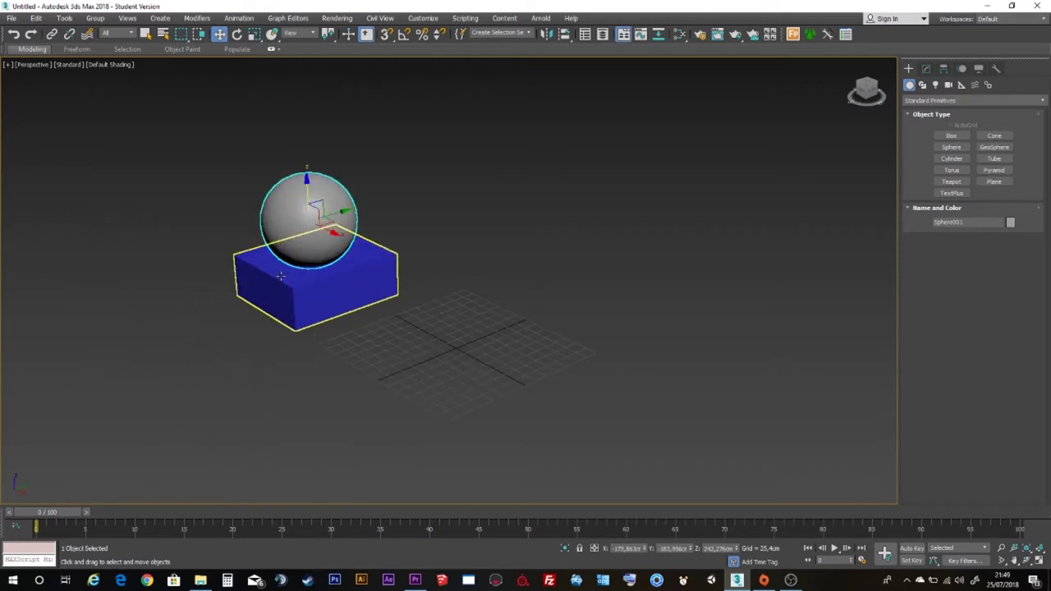
{"action": "scroll", "coordinate": [275, 281], "scroll_direction": "up", "scroll_amount": 3}
{"action": "left_click_drag", "start_coordinate": [463, 389], "coordinate": [570, 422]}
Select both the sphere and the box and move them down together
{"action": "left_click", "coordinate": [465, 210]}
{"action": "left_click", "coordinate": [333, 185]}
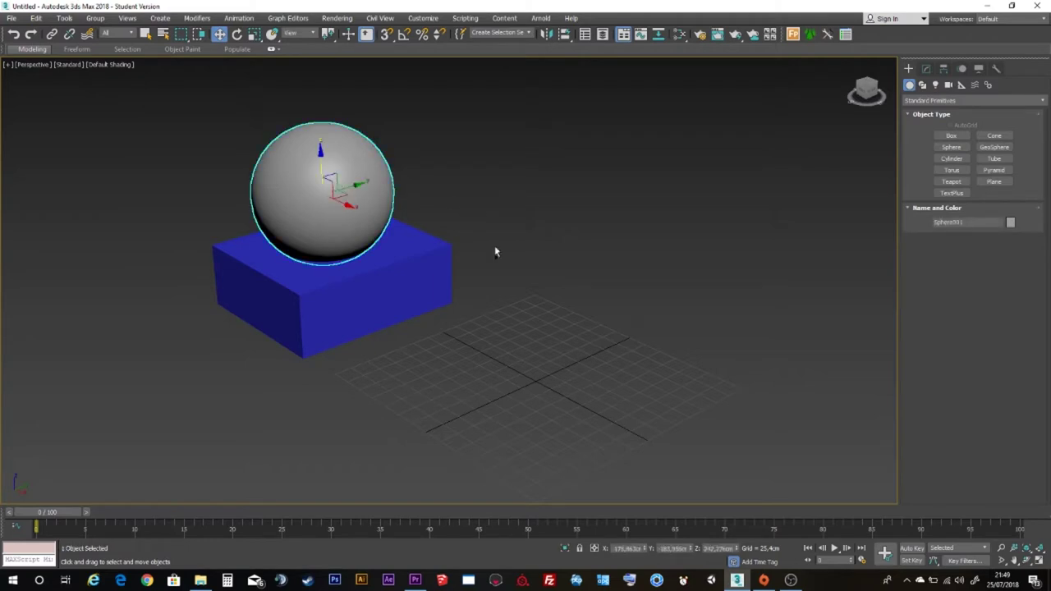
{"action": "key", "text": "ctrl+a"}
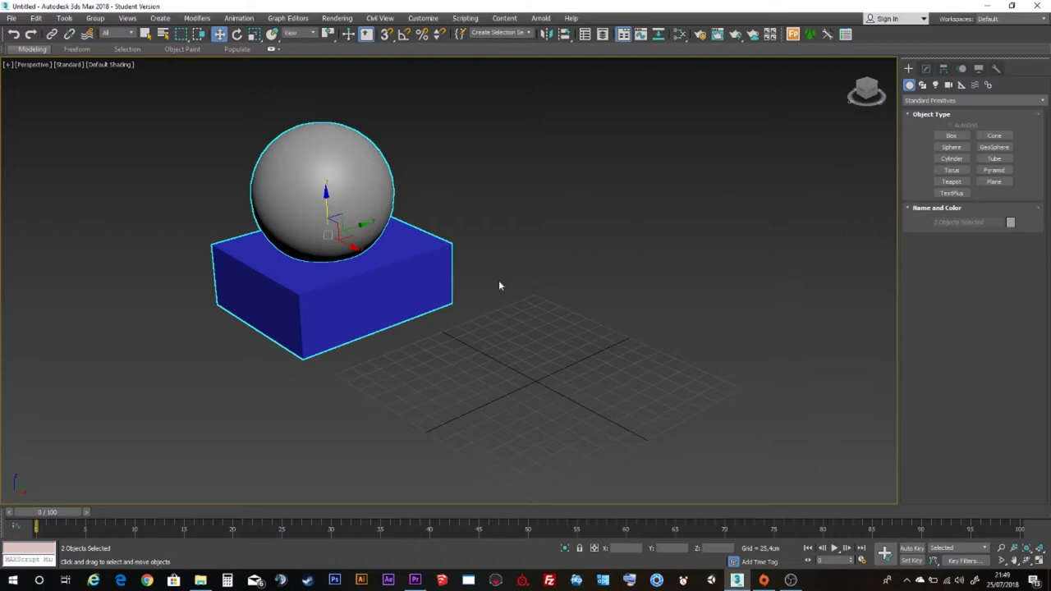
{"action": "mouse_move", "coordinate": [353, 209]}
{"action": "left_mouse_down"}
{"action": "mouse_move", "coordinate": [364, 388]}
{"action": "mouse_move", "coordinate": [533, 373]}
{"action": "mouse_move", "coordinate": [624, 271]}
{"action": "left_mouse_up"}
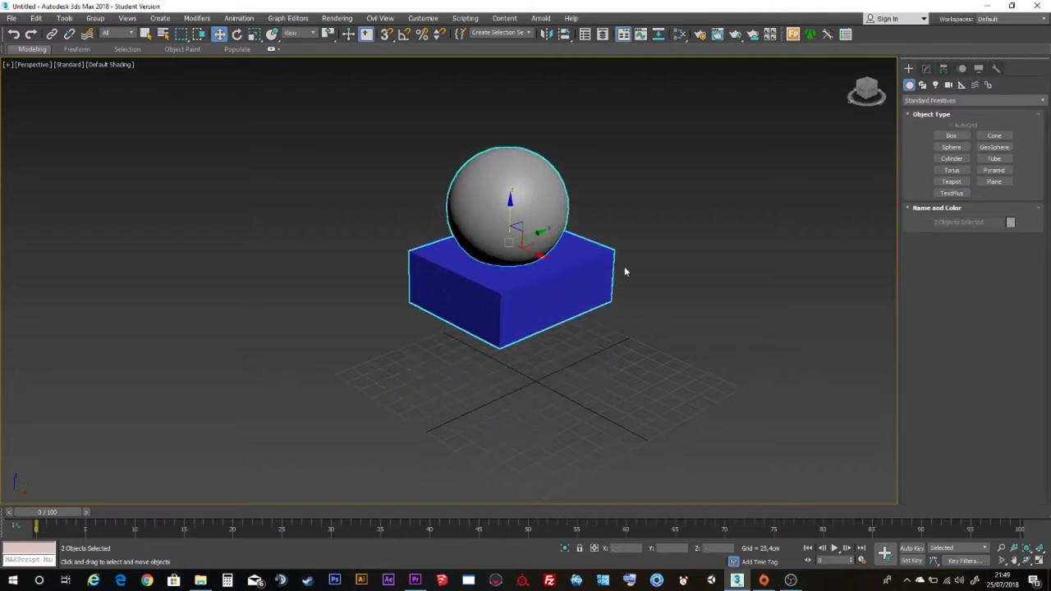
Delete Sphere001, leaving only the blue box
{"action": "left_click", "coordinate": [701, 270]}
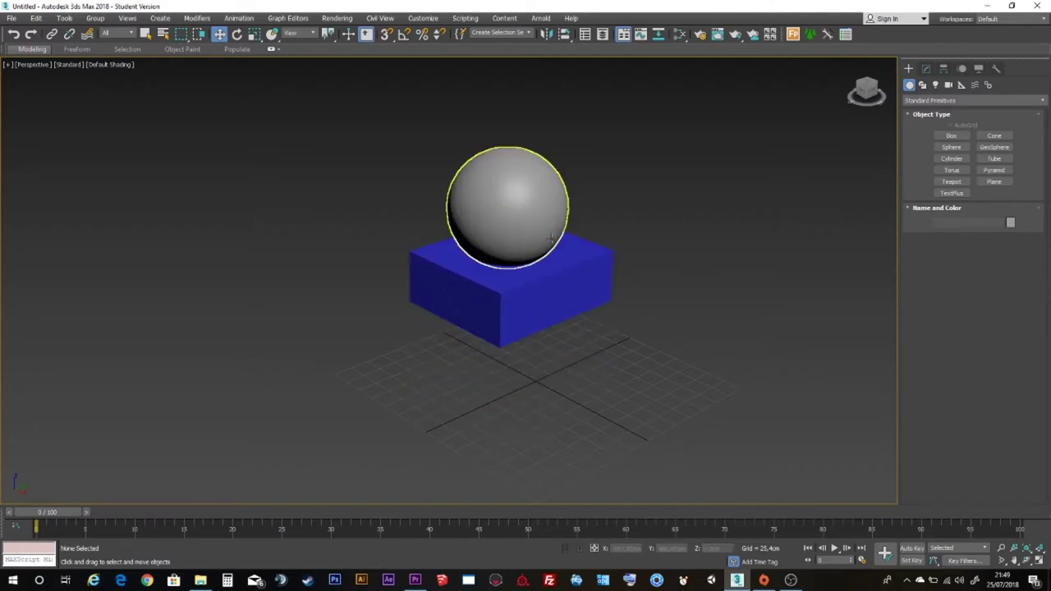
{"action": "left_click", "coordinate": [543, 210]}
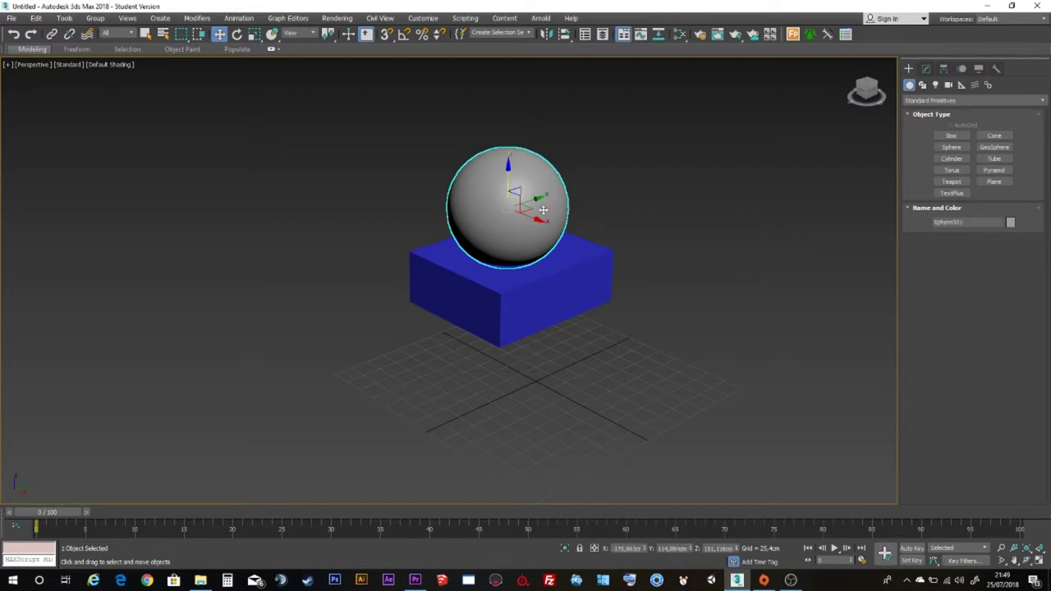
{"action": "key", "text": "Delete"}
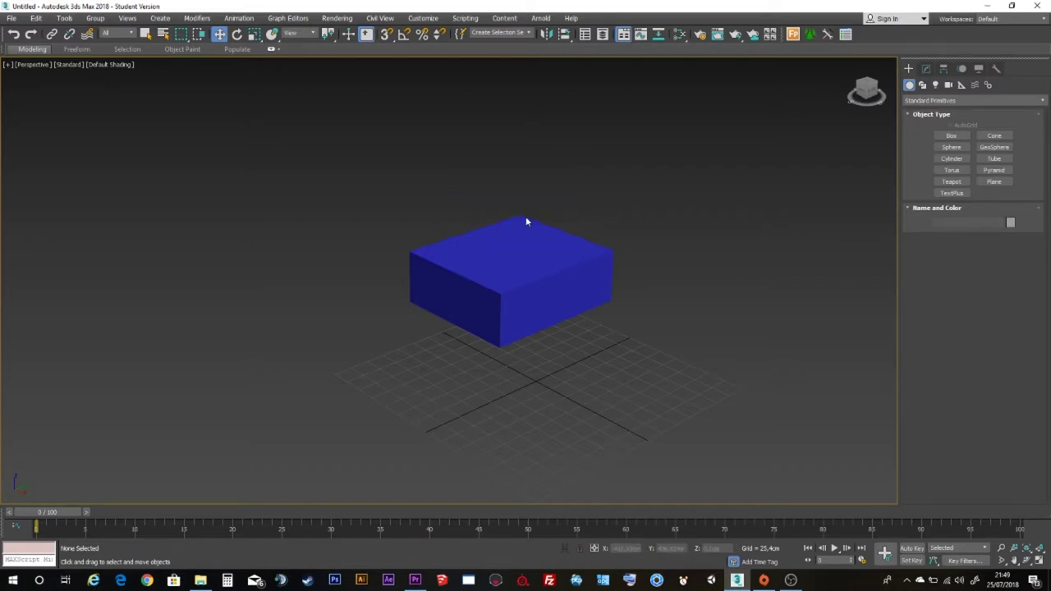
Select the blue box and orbit from its underside back to a near-level view above it
{"action": "left_click", "coordinate": [530, 257]}
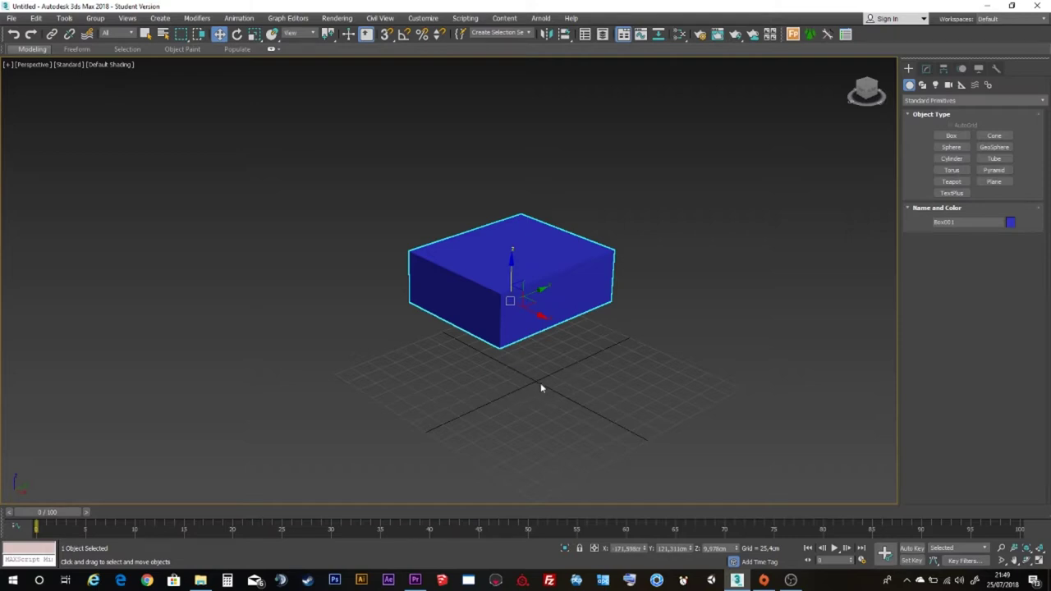
{"action": "scroll", "coordinate": [537, 378], "scroll_direction": "up", "scroll_amount": 5}
{"action": "scroll", "coordinate": [505, 353], "scroll_direction": "down", "scroll_amount": 5}
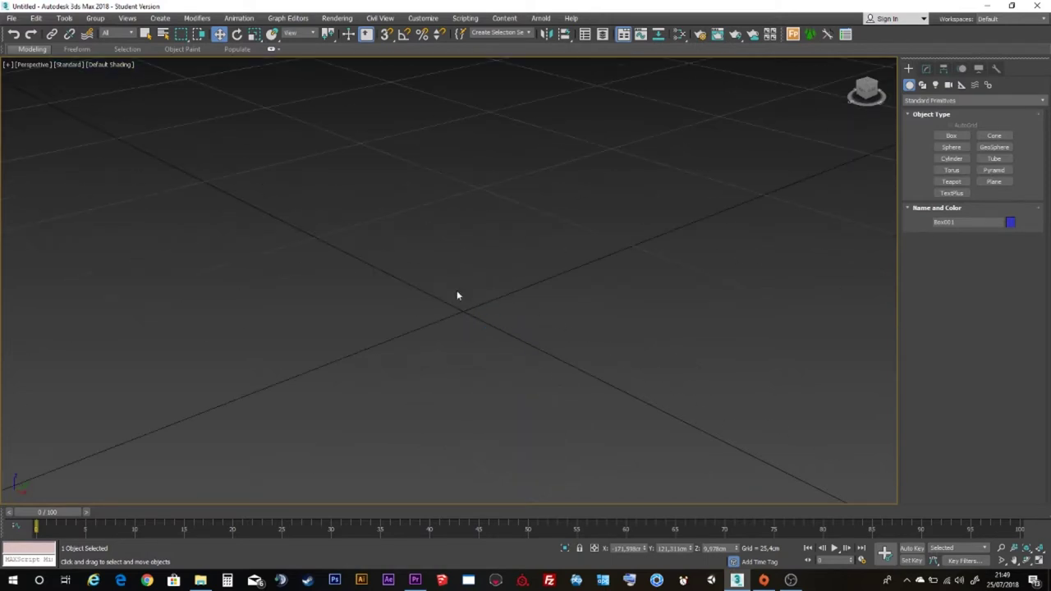
{"action": "scroll", "coordinate": [469, 336], "scroll_direction": "down", "scroll_amount": 5}
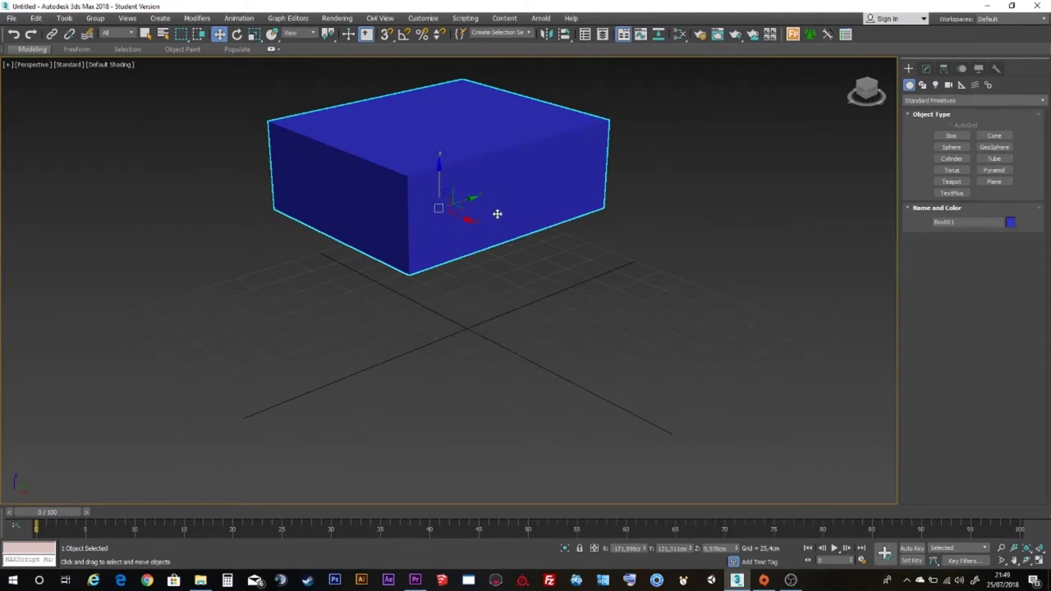
{"action": "mouse_move", "coordinate": [513, 236]}
{"action": "middle_mouse_down", "text": "alt"}
{"action": "mouse_move", "coordinate": [438, 170]}
{"action": "mouse_move", "coordinate": [438, 181]}
{"action": "mouse_move", "coordinate": [439, 149]}
{"action": "mouse_move", "coordinate": [481, 139]}
{"action": "mouse_move", "coordinate": [500, 277]}
{"action": "mouse_move", "coordinate": [446, 239]}
{"action": "mouse_move", "coordinate": [418, 245]}
{"action": "mouse_move", "coordinate": [481, 238]}
{"action": "mouse_move", "coordinate": [429, 263]}
{"action": "mouse_move", "coordinate": [465, 301]}
{"action": "mouse_move", "coordinate": [551, 282]}
{"action": "mouse_move", "coordinate": [331, 211]}
{"action": "mouse_move", "coordinate": [394, 216]}
{"action": "mouse_move", "coordinate": [430, 236]}
{"action": "mouse_move", "coordinate": [359, 243]}
{"action": "mouse_move", "coordinate": [448, 206]}
{"action": "mouse_move", "coordinate": [477, 246]}
{"action": "mouse_move", "coordinate": [368, 241]}
{"action": "mouse_move", "coordinate": [550, 305]}
{"action": "mouse_move", "coordinate": [572, 288]}
{"action": "mouse_move", "coordinate": [590, 248]}
{"action": "mouse_move", "coordinate": [539, 228]}
{"action": "mouse_move", "coordinate": [479, 239]}
{"action": "middle_mouse_up", "text": "alt"}
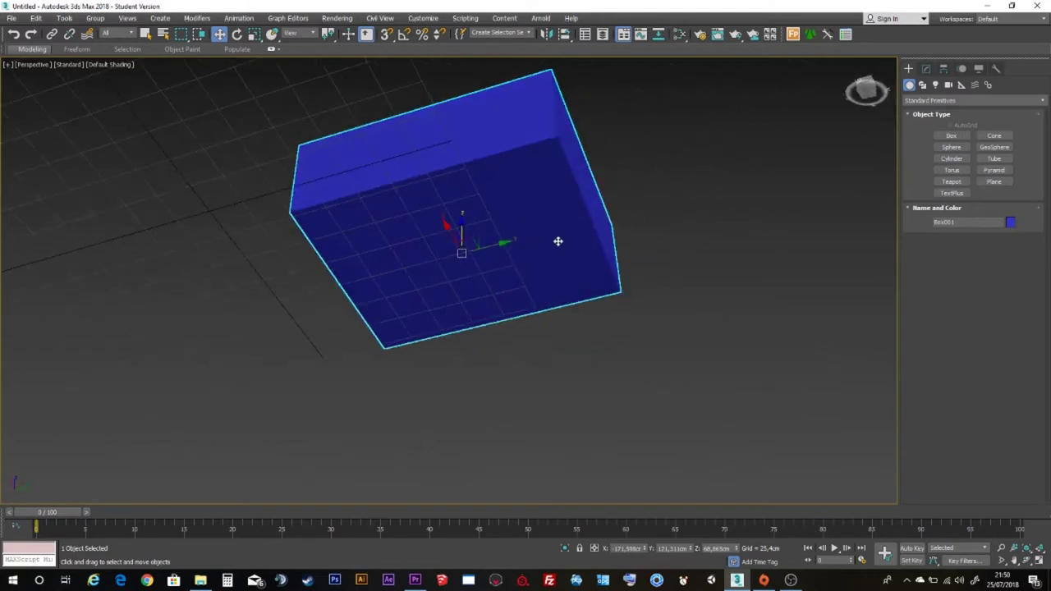
{"action": "middle_click_drag", "start_coordinate": [558, 238], "coordinate": [485, 258], "text": "alt"}
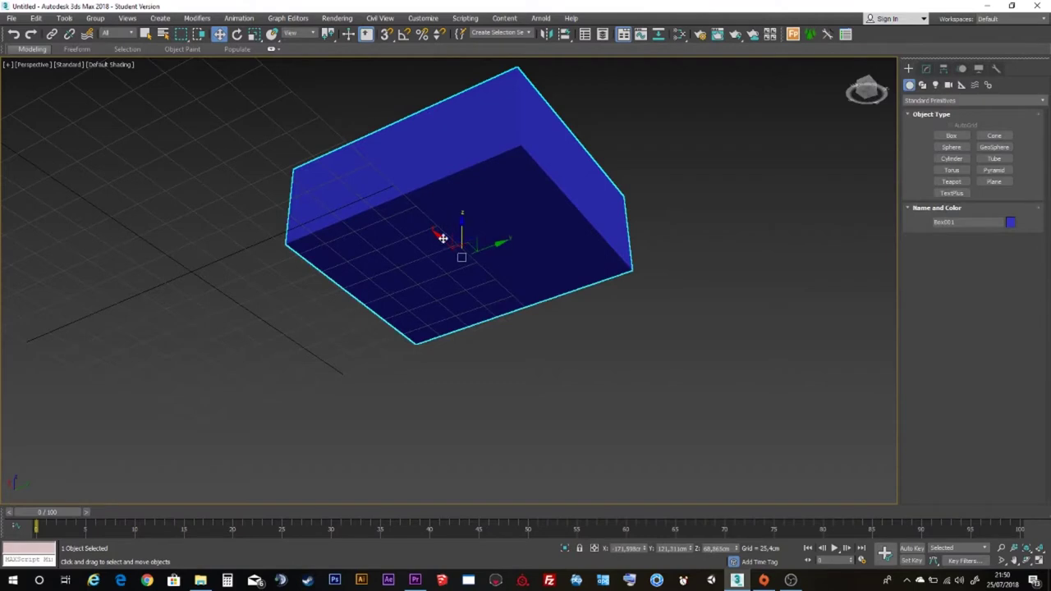
{"action": "mouse_move", "coordinate": [512, 266]}
{"action": "middle_mouse_down", "text": "alt"}
{"action": "mouse_move", "coordinate": [481, 234]}
{"action": "mouse_move", "coordinate": [485, 258]}
{"action": "mouse_move", "coordinate": [593, 280]}
{"action": "mouse_move", "coordinate": [624, 328]}
{"action": "middle_mouse_up", "text": "alt"}
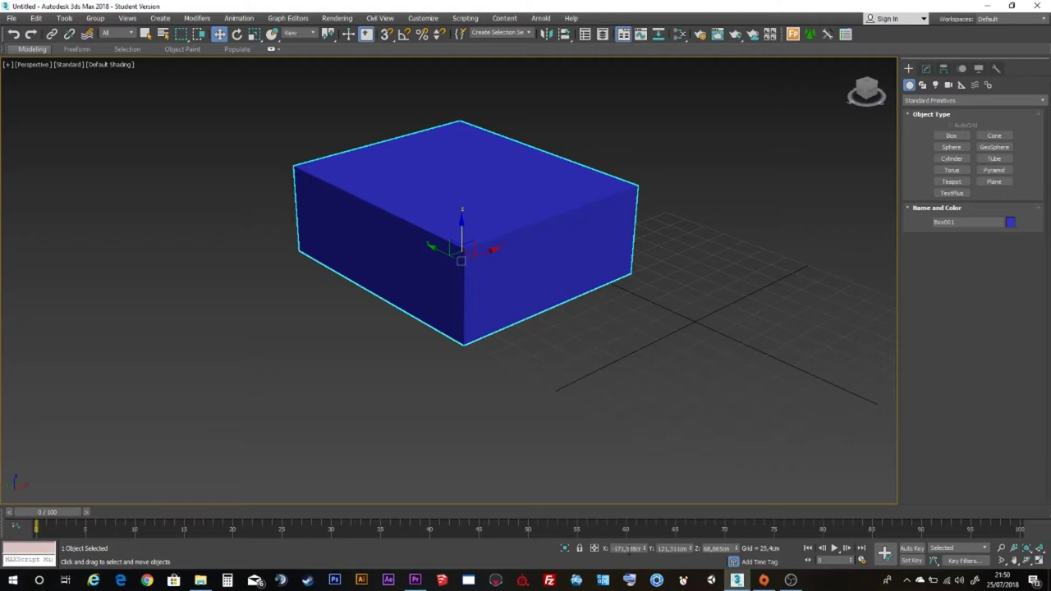
Slide the box left and then right along X, orbiting between moves
{"action": "double_click", "coordinate": [664, 548]}
{"action": "key", "text": "Tab"}
{"action": "mouse_move", "coordinate": [465, 302]}
{"action": "middle_mouse_down", "text": "alt"}
{"action": "mouse_move", "coordinate": [443, 307]}
{"action": "mouse_move", "coordinate": [438, 296]}
{"action": "middle_mouse_up", "text": "alt"}
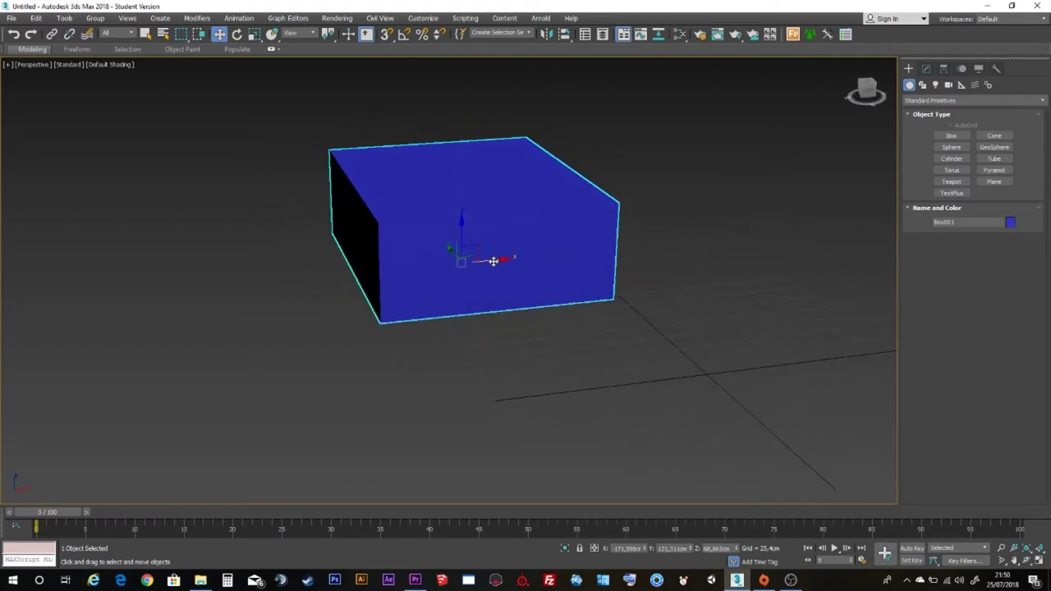
{"action": "left_click_drag", "start_coordinate": [493, 261], "coordinate": [300, 288]}
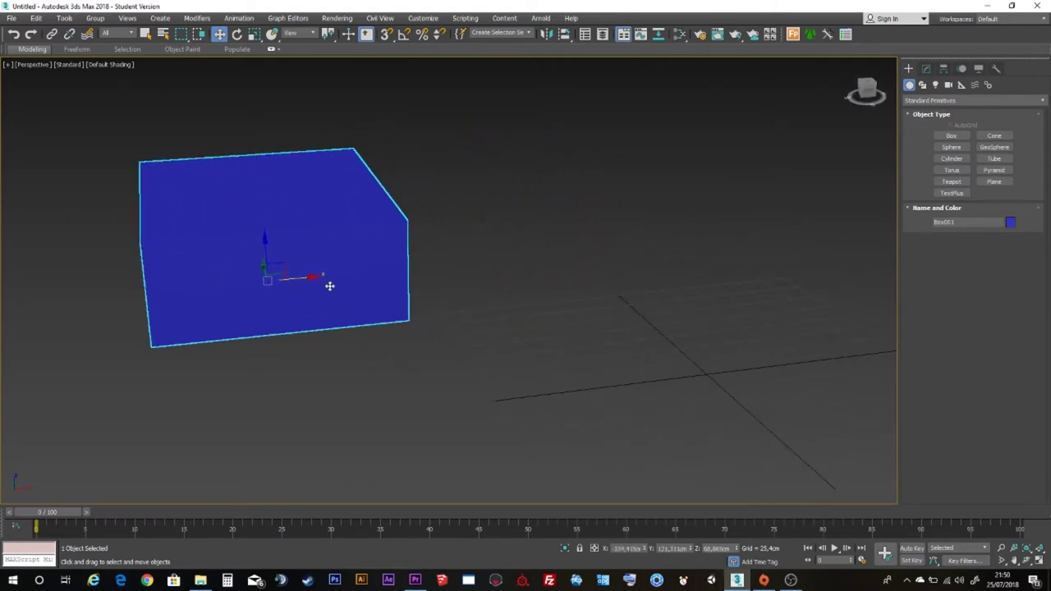
{"action": "scroll", "coordinate": [564, 356], "scroll_direction": "down", "scroll_amount": 4}
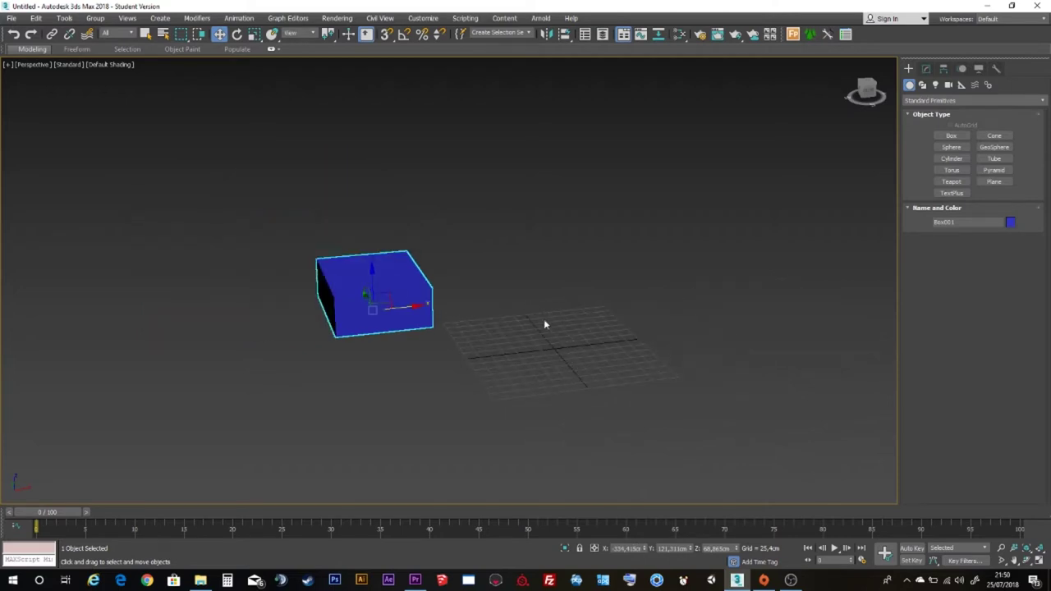
{"action": "left_click_drag", "start_coordinate": [415, 307], "coordinate": [463, 303]}
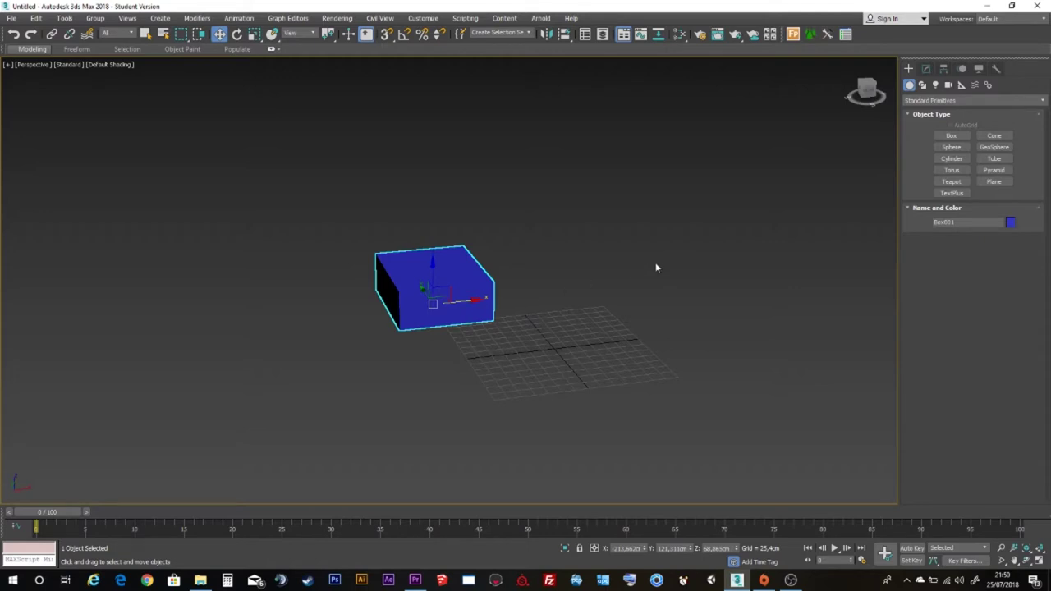
{"action": "mouse_move", "coordinate": [575, 377]}
{"action": "middle_mouse_down", "text": "alt"}
{"action": "mouse_move", "coordinate": [575, 386]}
{"action": "mouse_move", "coordinate": [530, 324]}
{"action": "middle_mouse_up", "text": "alt"}
{"action": "left_click_drag", "start_coordinate": [465, 305], "coordinate": [687, 326]}
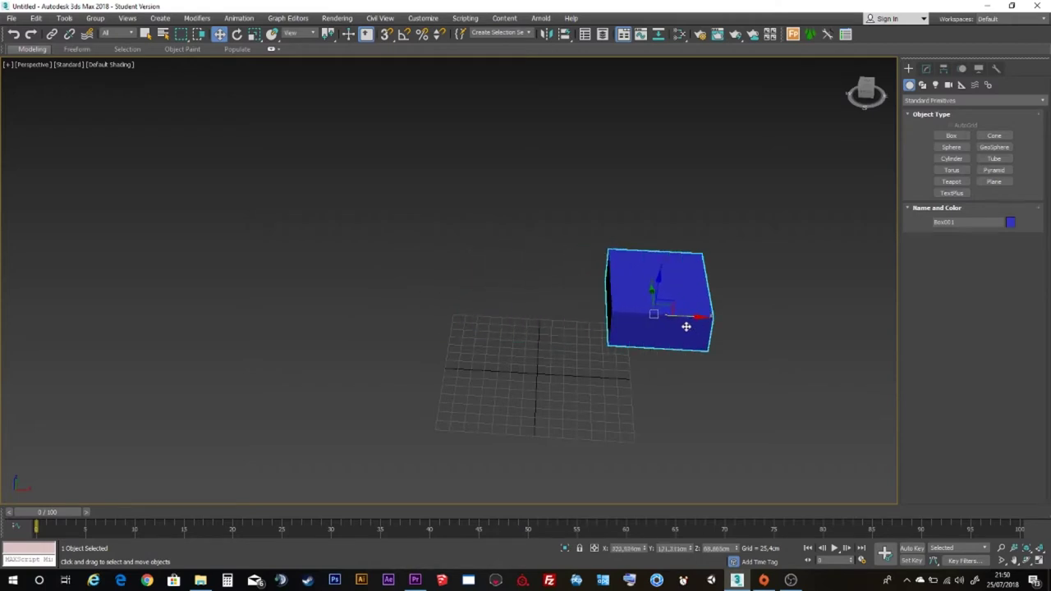
Bring the box back left, lower it, then raise it to hover just above the grid at about Z 69.9 cm
{"action": "double_click", "coordinate": [622, 547]}
{"action": "mouse_move", "coordinate": [688, 313]}
{"action": "left_mouse_down"}
{"action": "mouse_move", "coordinate": [528, 312]}
{"action": "mouse_move", "coordinate": [499, 324]}
{"action": "left_mouse_up"}
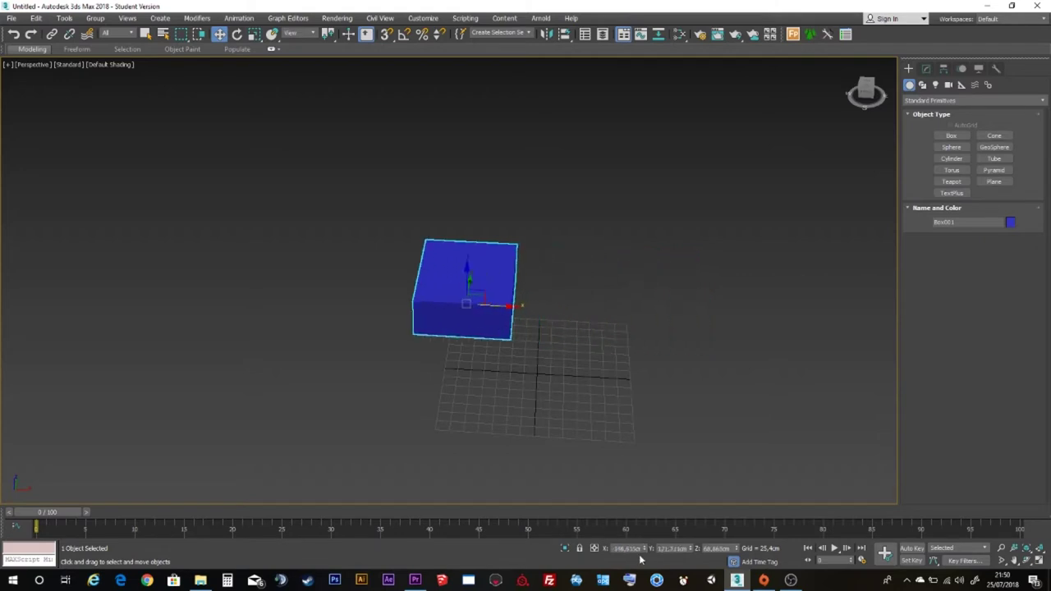
{"action": "left_click_drag", "start_coordinate": [467, 276], "coordinate": [495, 393]}
{"action": "middle_click_drag", "start_coordinate": [496, 393], "coordinate": [519, 358], "text": "alt"}
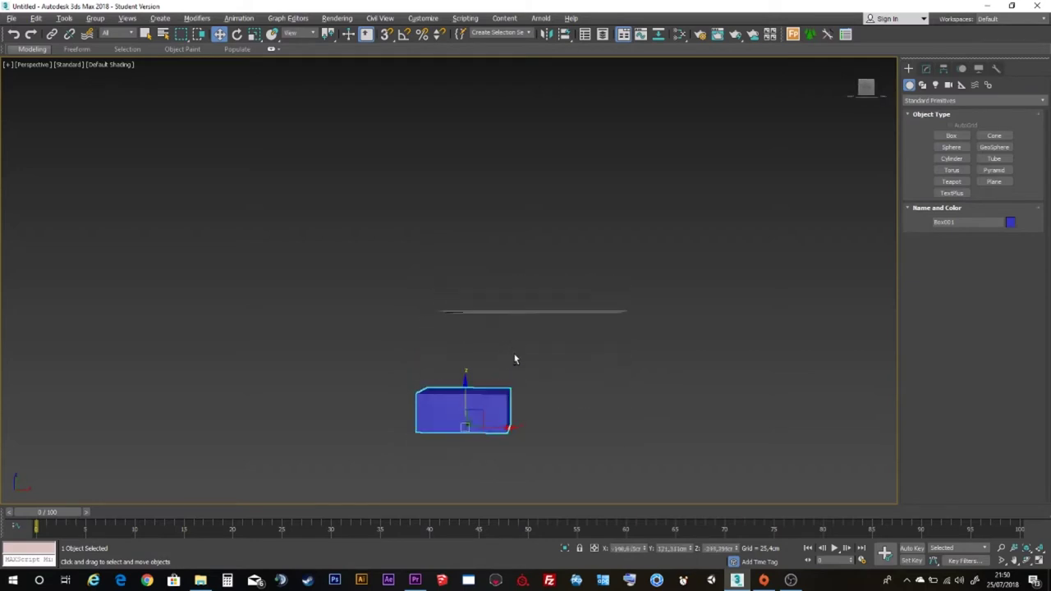
{"action": "left_click", "coordinate": [719, 547]}
{"action": "left_click_drag", "start_coordinate": [462, 382], "coordinate": [448, 247]}
{"action": "mouse_move", "coordinate": [448, 247]}
{"action": "middle_mouse_down", "text": "alt"}
{"action": "mouse_move", "coordinate": [492, 274]}
{"action": "mouse_move", "coordinate": [467, 299]}
{"action": "middle_mouse_up", "text": "alt"}
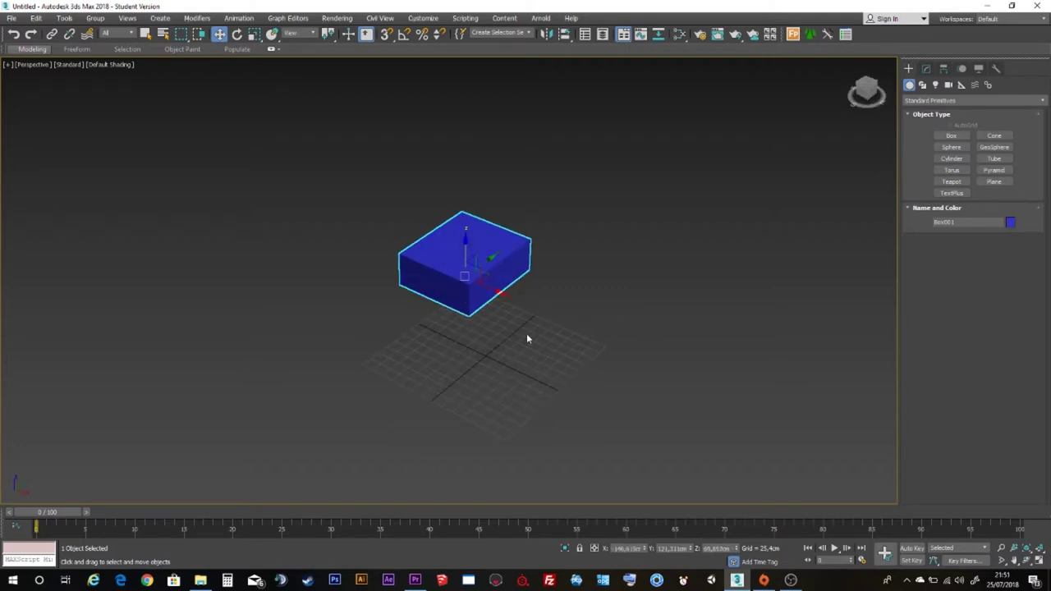
{"action": "middle_click_drag", "start_coordinate": [600, 307], "coordinate": [559, 308], "text": "alt"}
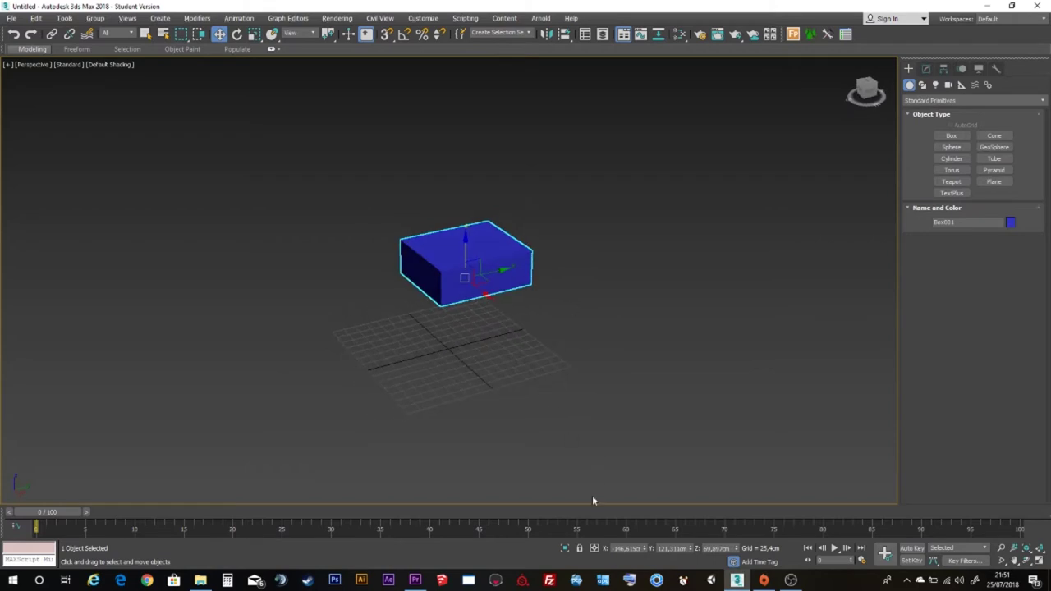
Enter 0 for the box's X, Y and Z positions to place it at the world origin
{"action": "left_click", "coordinate": [628, 548]}
{"action": "double_click", "coordinate": [628, 549]}
{"action": "type", "text": "0"}
{"action": "key", "text": "Tab"}
{"action": "type", "text": "0"}
{"action": "key", "text": "Tab"}
{"action": "type", "text": "0"}
{"action": "left_click", "coordinate": [673, 481]}
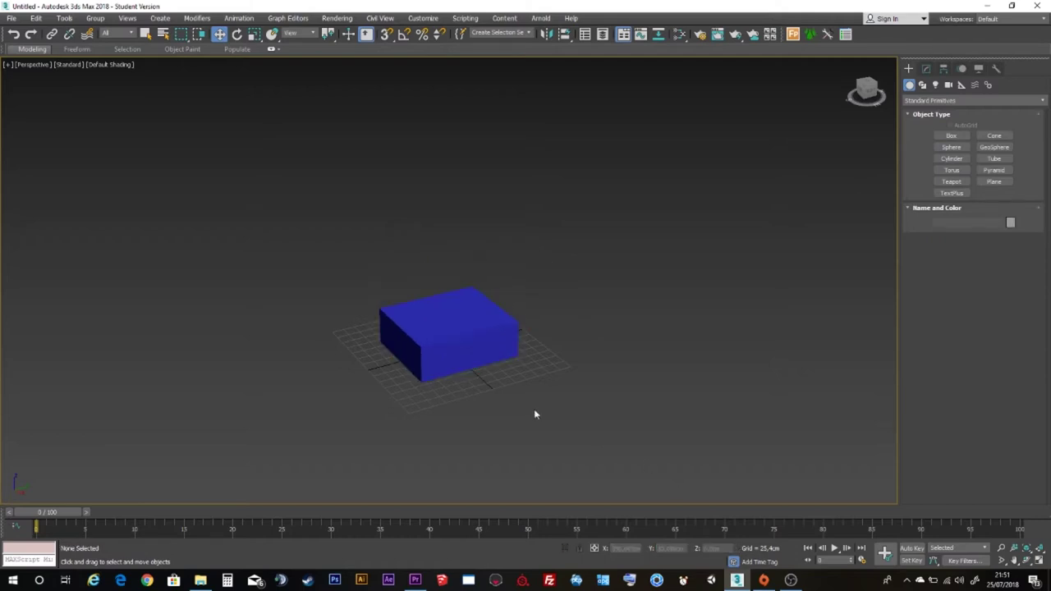
Reselect the box, toggle wireframe off again, and turn on Edged Faces with F4
{"action": "left_click", "coordinate": [459, 349]}
{"action": "scroll", "coordinate": [438, 350], "scroll_direction": "up", "scroll_amount": 4}
{"action": "mouse_move", "coordinate": [439, 347]}
{"action": "middle_mouse_down", "text": "alt"}
{"action": "mouse_move", "coordinate": [422, 277]}
{"action": "mouse_move", "coordinate": [502, 300]}
{"action": "mouse_move", "coordinate": [467, 362]}
{"action": "mouse_move", "coordinate": [404, 367]}
{"action": "mouse_move", "coordinate": [515, 367]}
{"action": "middle_mouse_up", "text": "alt"}
{"action": "scroll", "coordinate": [403, 367], "scroll_direction": "down", "scroll_amount": 3}
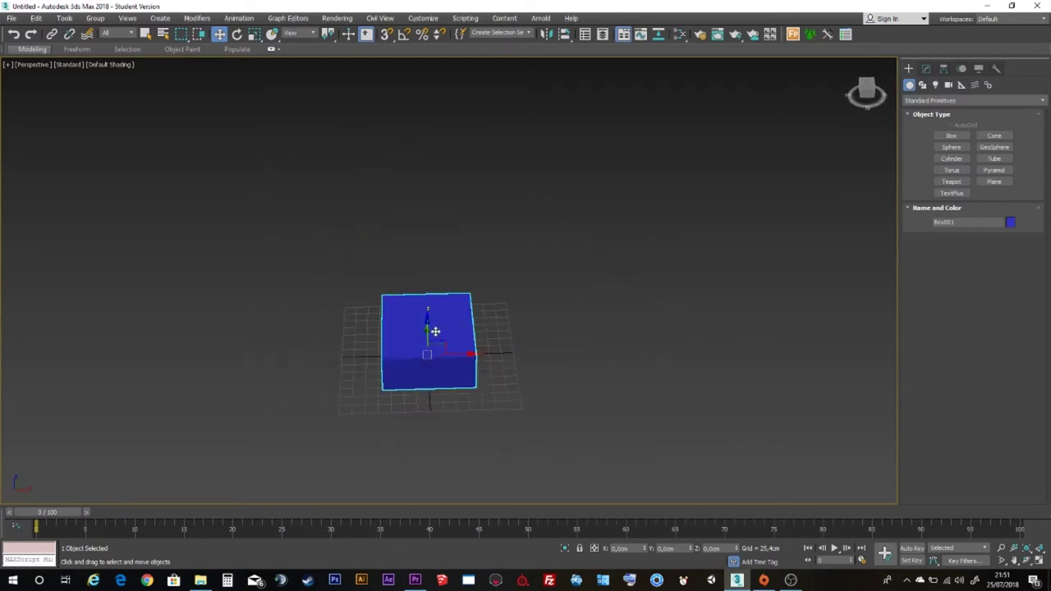
{"action": "scroll", "coordinate": [408, 341], "scroll_direction": "up", "scroll_amount": 2}
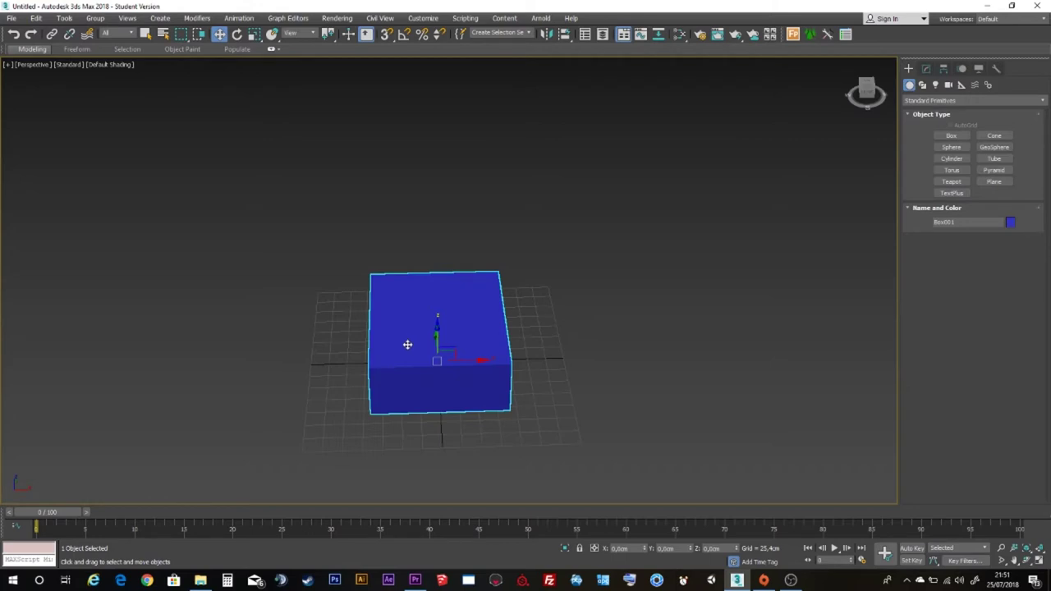
{"action": "key", "text": "F3"}
{"action": "mouse_move", "coordinate": [873, 119]}
{"action": "left_mouse_down"}
{"action": "mouse_move", "coordinate": [853, 91]}
{"action": "mouse_move", "coordinate": [862, 105]}
{"action": "mouse_move", "coordinate": [862, 93]}
{"action": "left_mouse_up"}
{"action": "key", "text": "F3"}
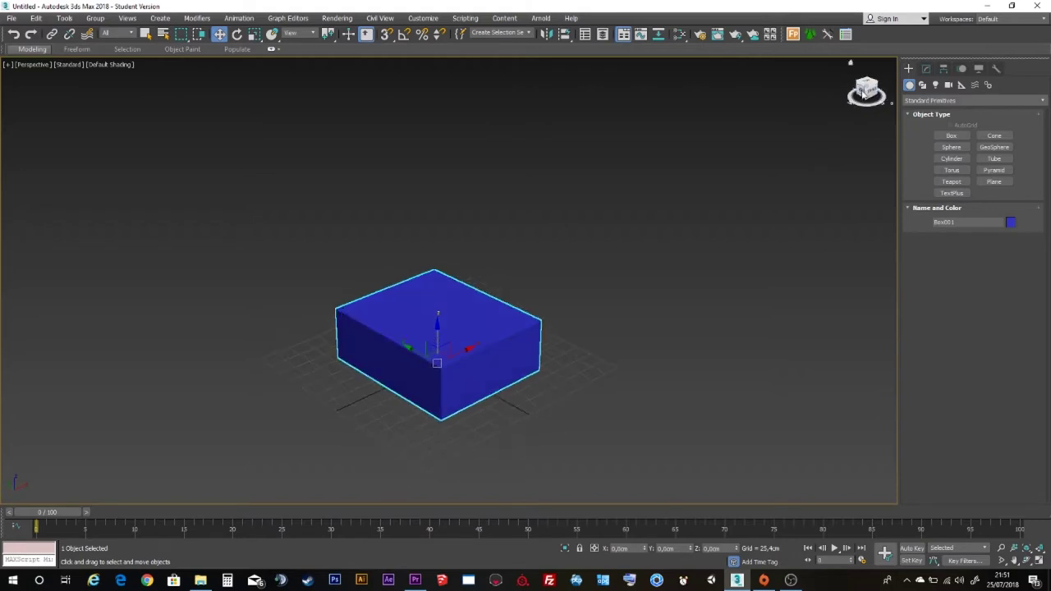
{"action": "key", "text": "F4"}
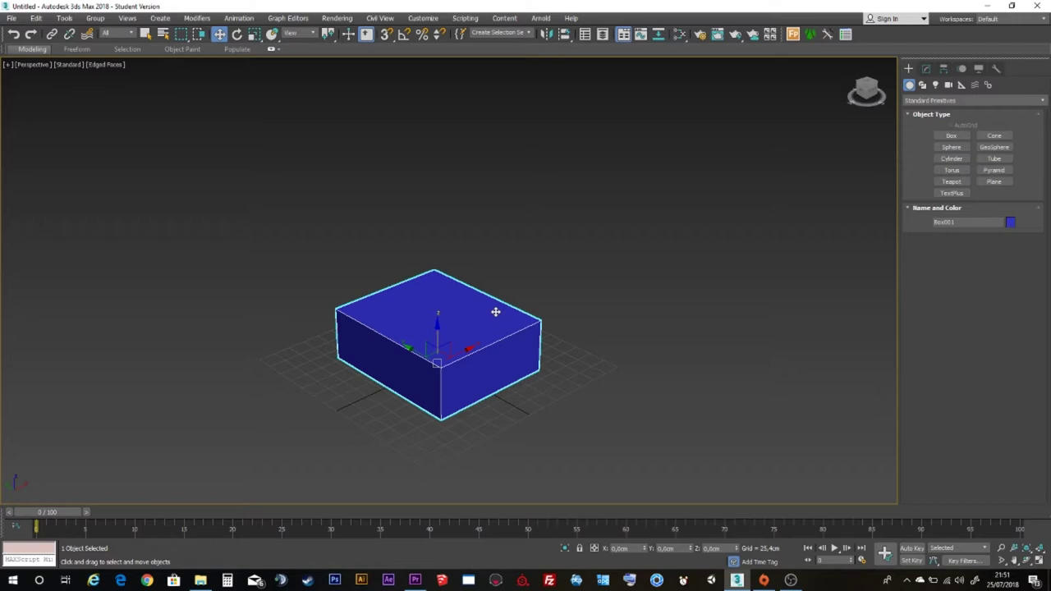
Set the box's Length, Width and Height to 300 cm in the Modify panel
{"action": "left_click", "coordinate": [926, 69]}
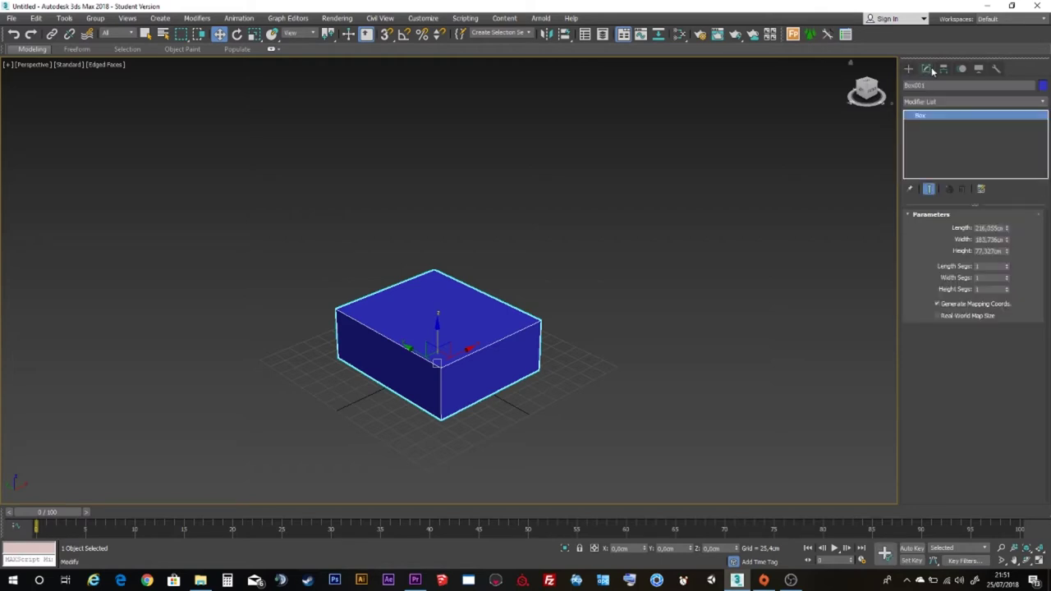
{"action": "double_click", "coordinate": [996, 228]}
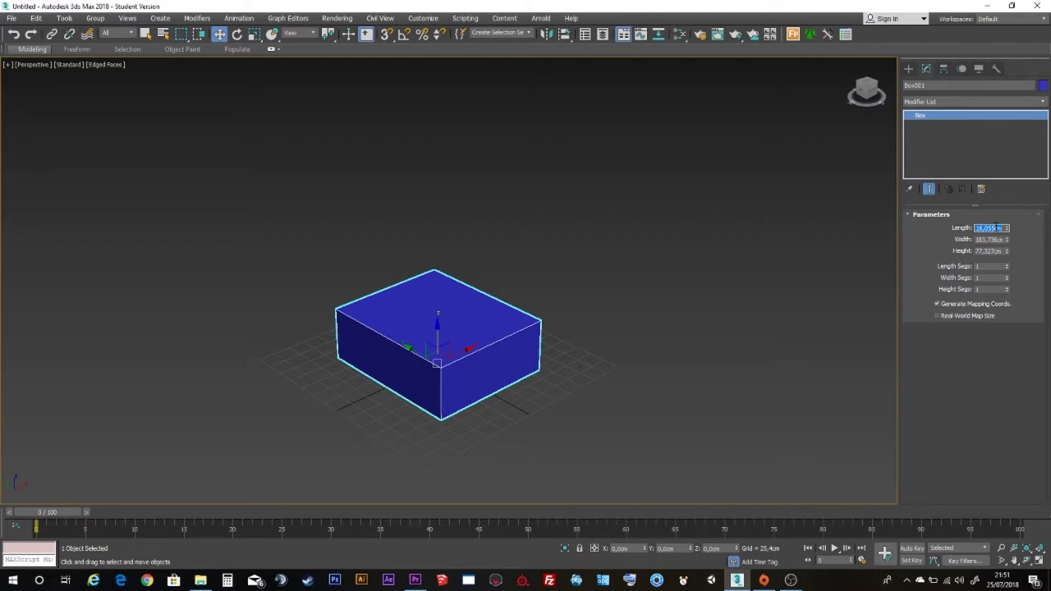
{"action": "type", "text": "5"}
{"action": "key", "text": "Tab"}
{"action": "type", "text": "300"}
{"action": "key", "text": "Tab"}
{"action": "type", "text": "300"}
{"action": "key", "text": "Return"}
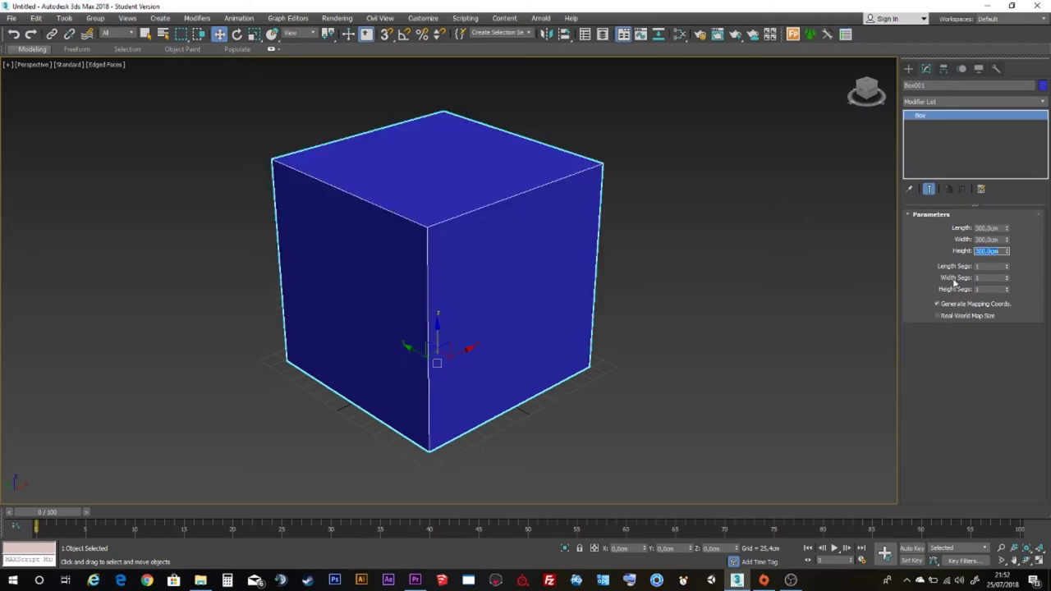
Set Length Segs to 2 and Width and Height Segs to 1
{"action": "double_click", "coordinate": [1007, 265]}
{"action": "left_click", "coordinate": [1007, 276]}
{"action": "left_click", "coordinate": [1007, 277]}
{"action": "double_click", "coordinate": [1007, 288]}
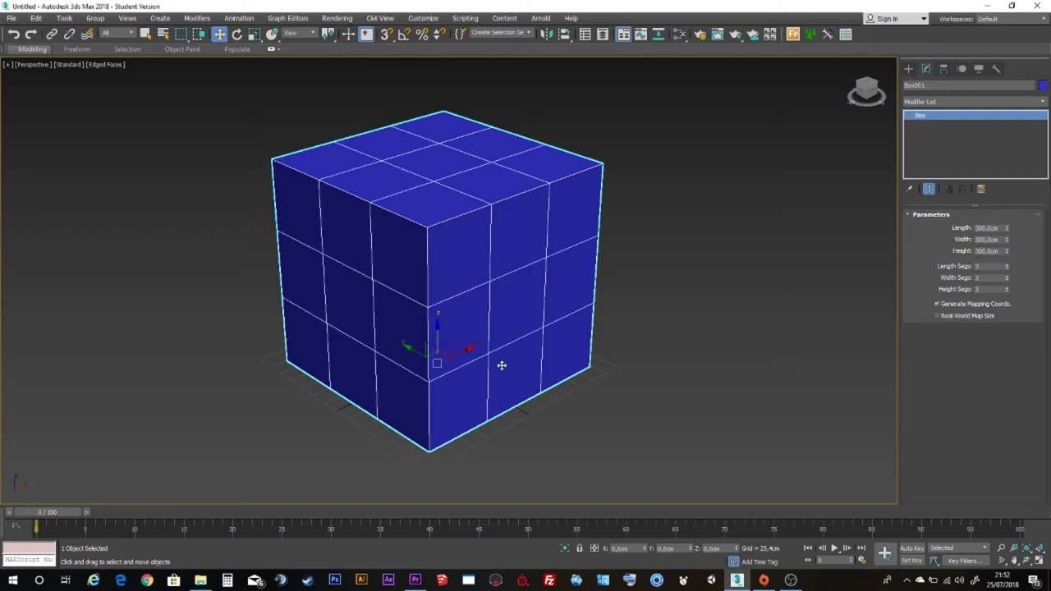
{"action": "left_click", "coordinate": [1004, 292]}
{"action": "left_click", "coordinate": [1004, 292]}
{"action": "left_click", "coordinate": [1007, 278]}
{"action": "left_click", "coordinate": [1007, 278]}
{"action": "left_click", "coordinate": [1008, 281]}
{"action": "left_click", "coordinate": [1007, 281]}
{"action": "left_click", "coordinate": [1007, 281]}
{"action": "left_click", "coordinate": [1007, 281]}
{"action": "left_click", "coordinate": [1007, 264]}
{"action": "left_click", "coordinate": [1007, 269]}
{"action": "left_click", "coordinate": [1006, 268]}
{"action": "left_click", "coordinate": [1007, 268]}
{"action": "left_click", "coordinate": [1007, 264]}
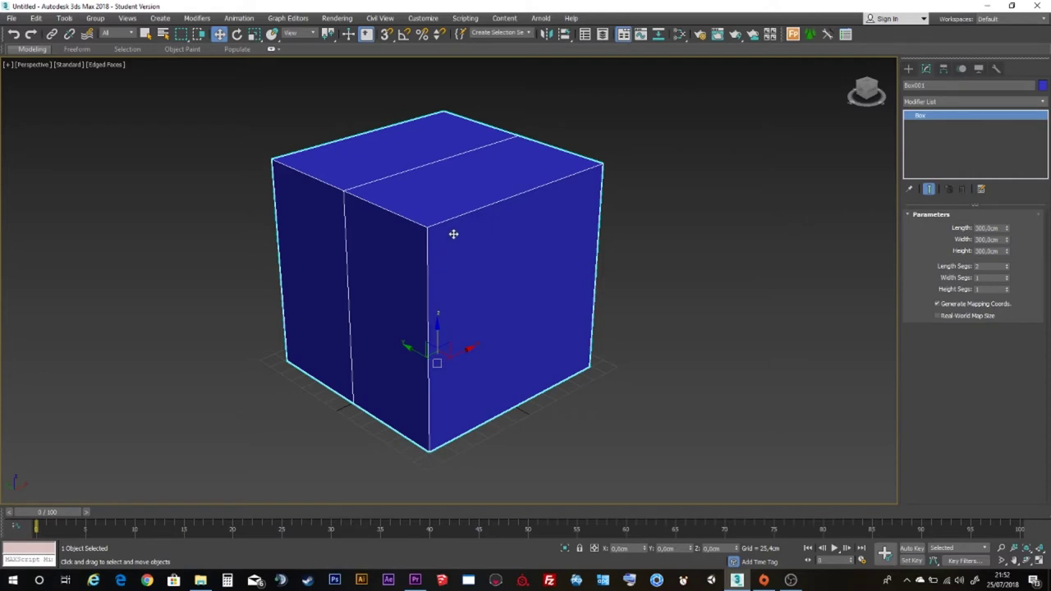
Convert the box to an Editable Poly and widen the command panel to three columns
{"action": "right_click", "coordinate": [453, 234]}
{"action": "mouse_move", "coordinate": [484, 344]}
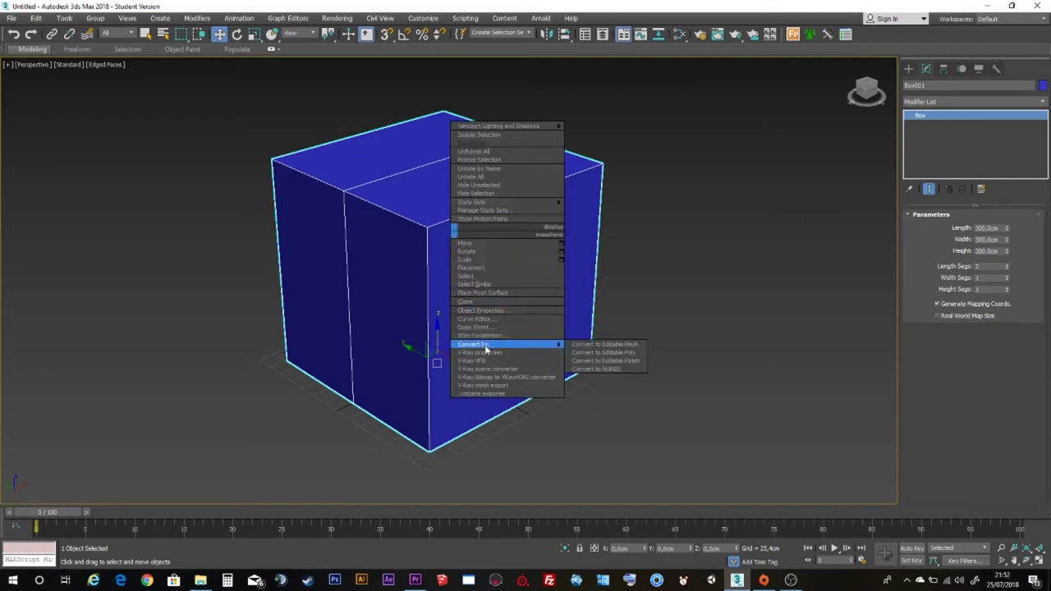
{"action": "left_click", "coordinate": [587, 353]}
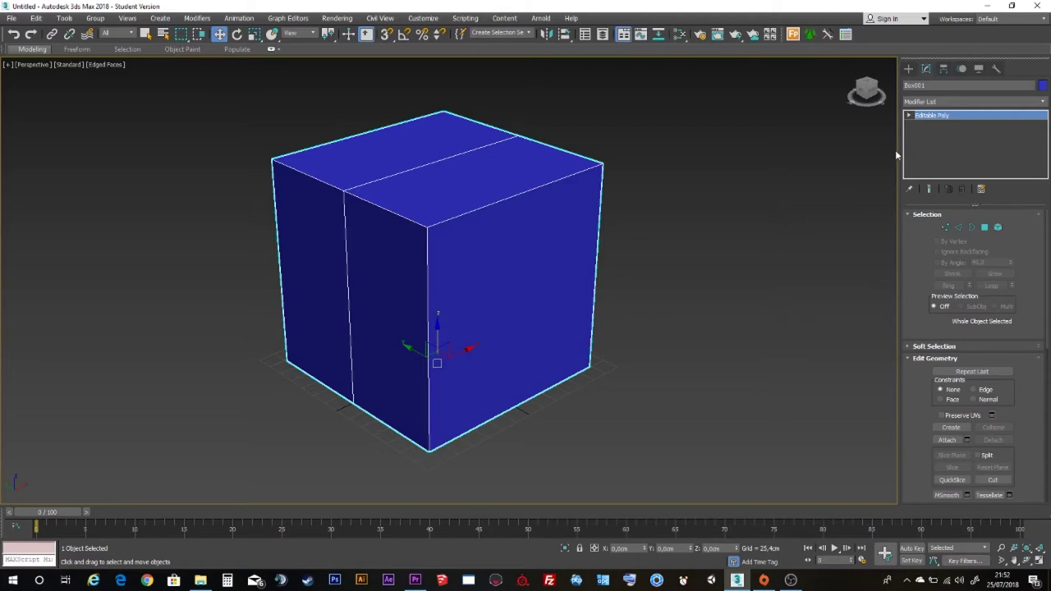
{"action": "left_click_drag", "start_coordinate": [896, 150], "coordinate": [737, 168]}
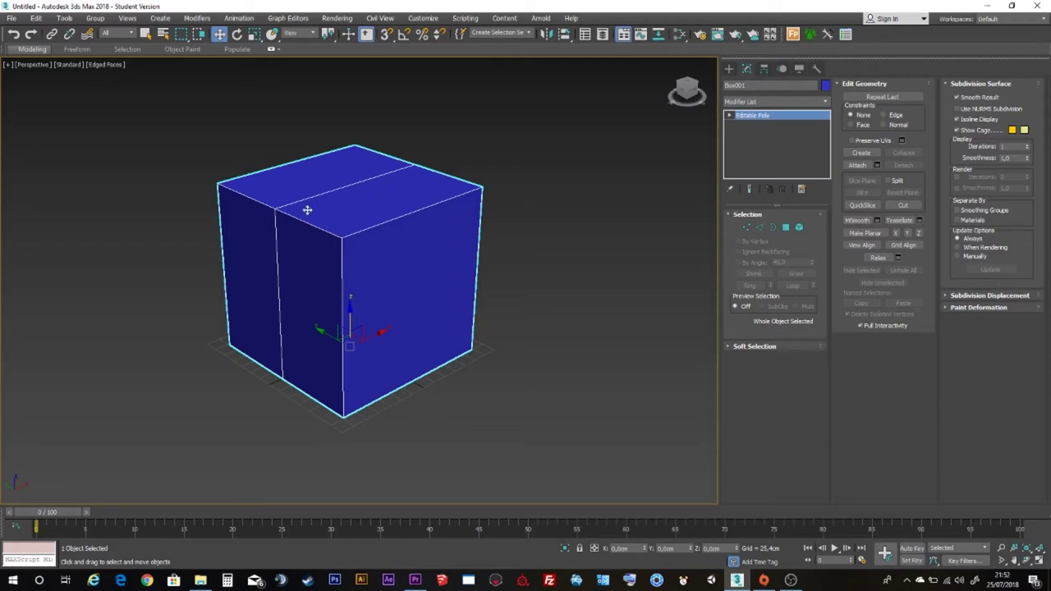
Try the Vertex, Edge and Polygon modes, then pick the top vertex on the division line in Vertex mode
{"action": "left_click", "coordinate": [754, 230]}
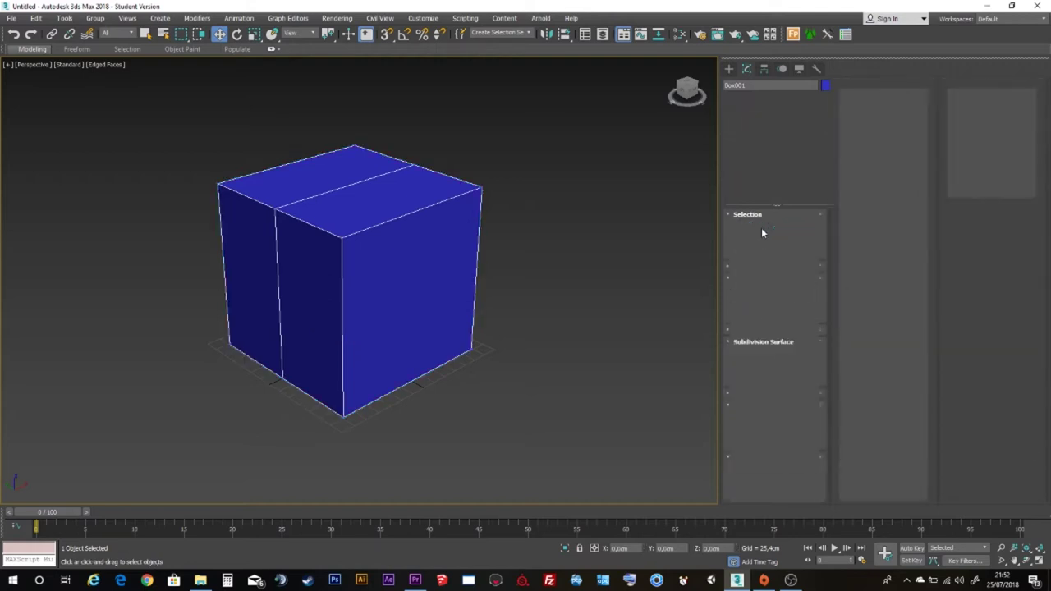
{"action": "left_click", "coordinate": [761, 231]}
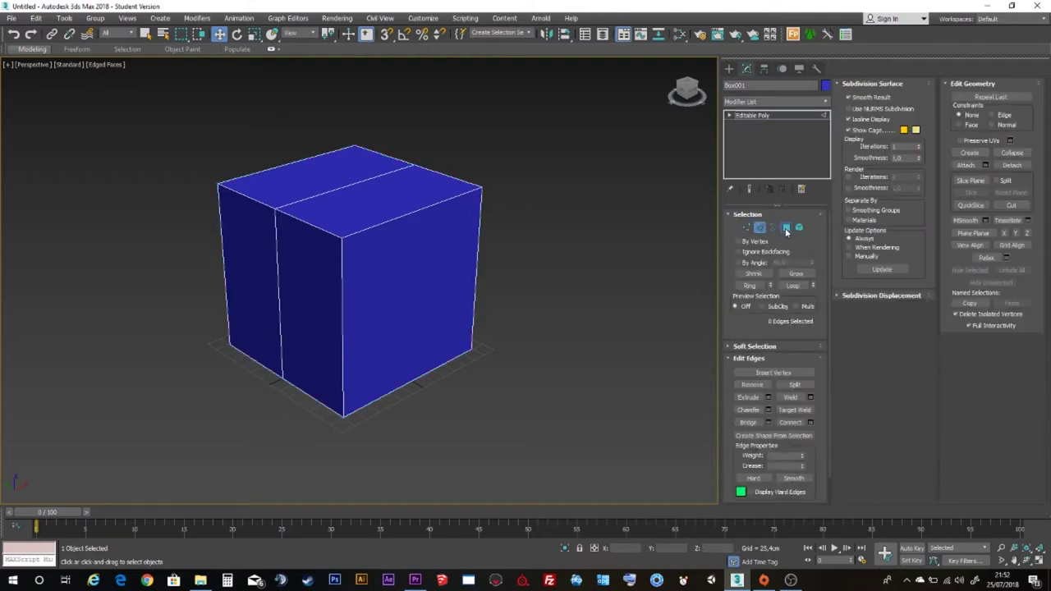
{"action": "left_click", "coordinate": [784, 232]}
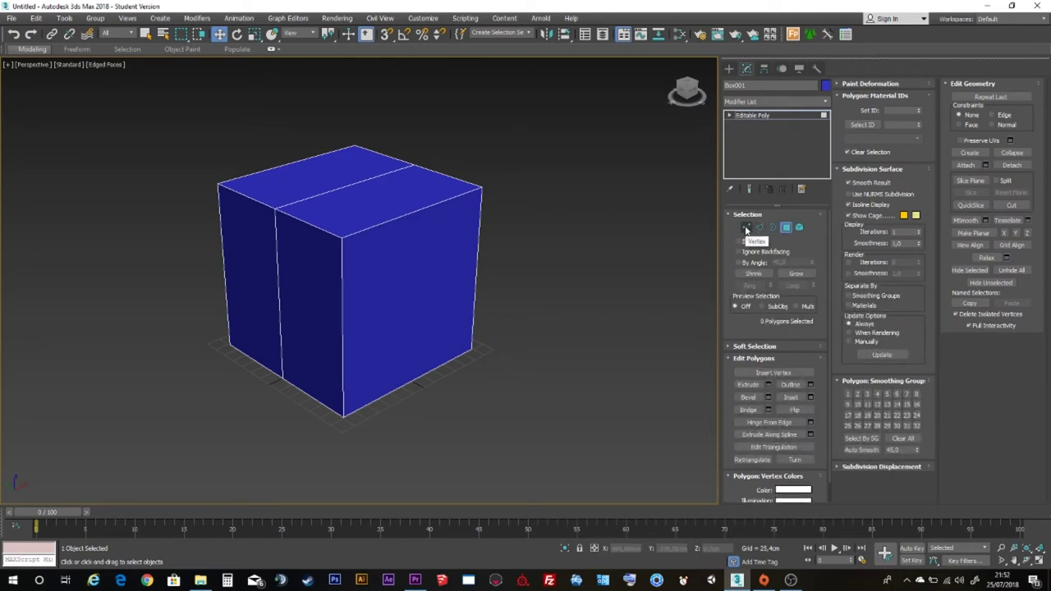
{"action": "left_click", "coordinate": [748, 229]}
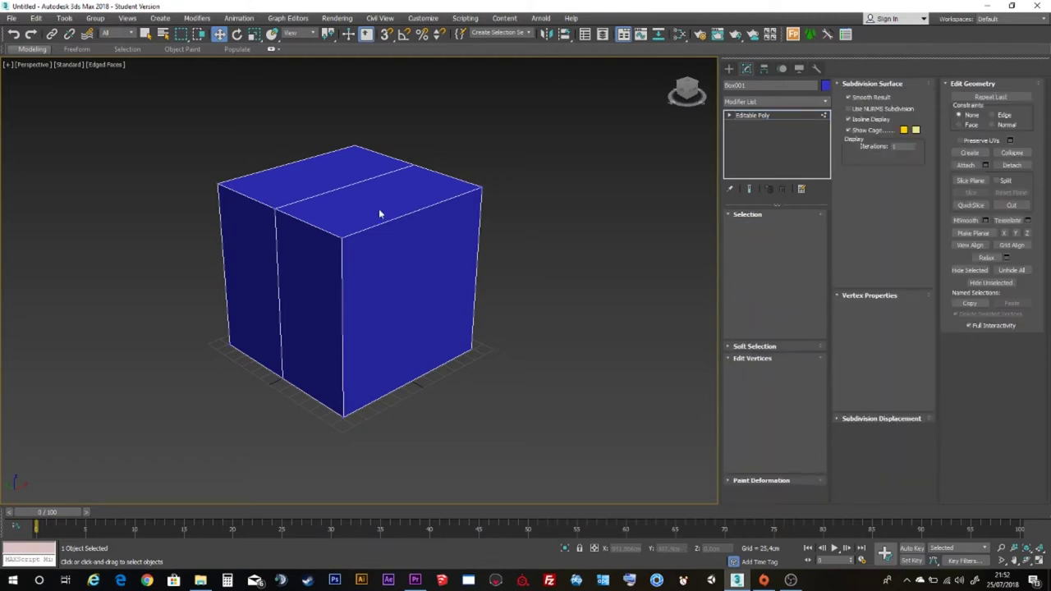
{"action": "left_click", "coordinate": [276, 205]}
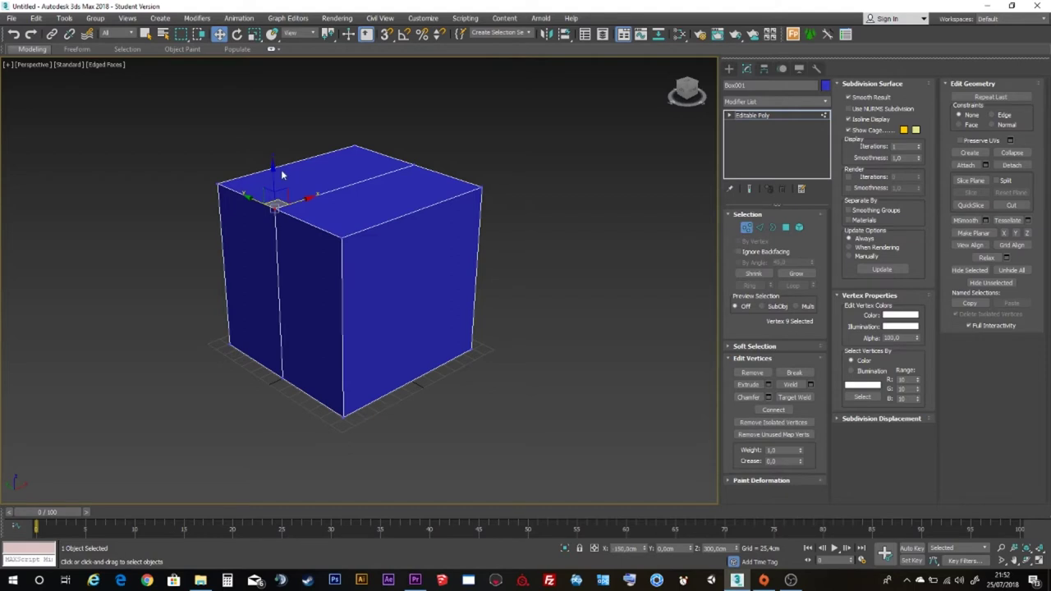
Experiment by raising a top vertex, stretching the front face, and lifting a top edge
{"action": "left_click_drag", "start_coordinate": [274, 170], "coordinate": [257, 96]}
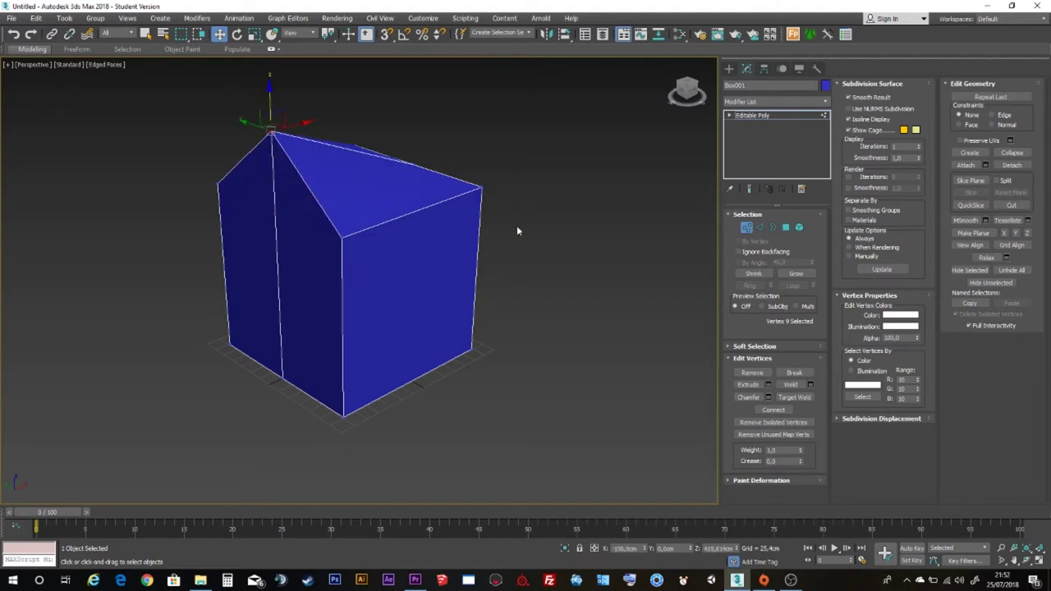
{"action": "left_click", "coordinate": [784, 230]}
{"action": "left_click", "coordinate": [419, 256]}
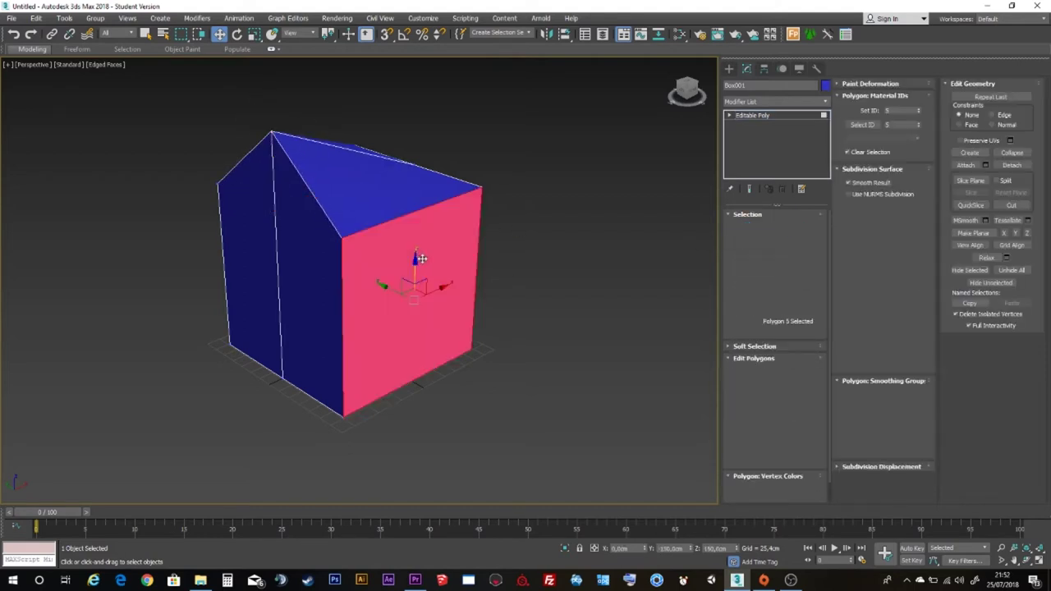
{"action": "left_click_drag", "start_coordinate": [388, 282], "coordinate": [565, 383]}
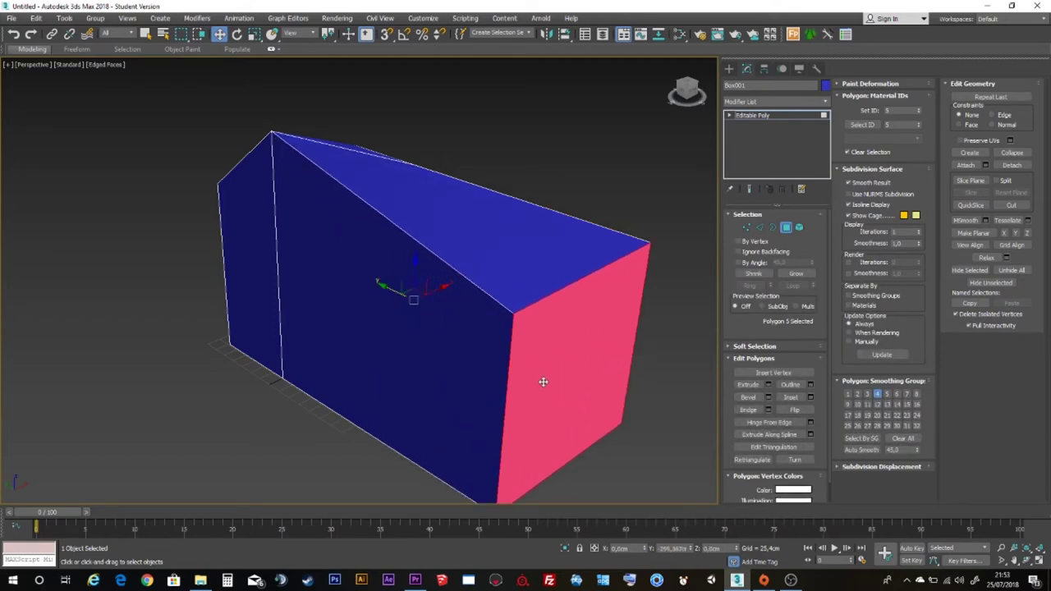
{"action": "left_click", "coordinate": [760, 227]}
{"action": "left_click", "coordinate": [582, 283]}
{"action": "left_click_drag", "start_coordinate": [599, 248], "coordinate": [591, 75]}
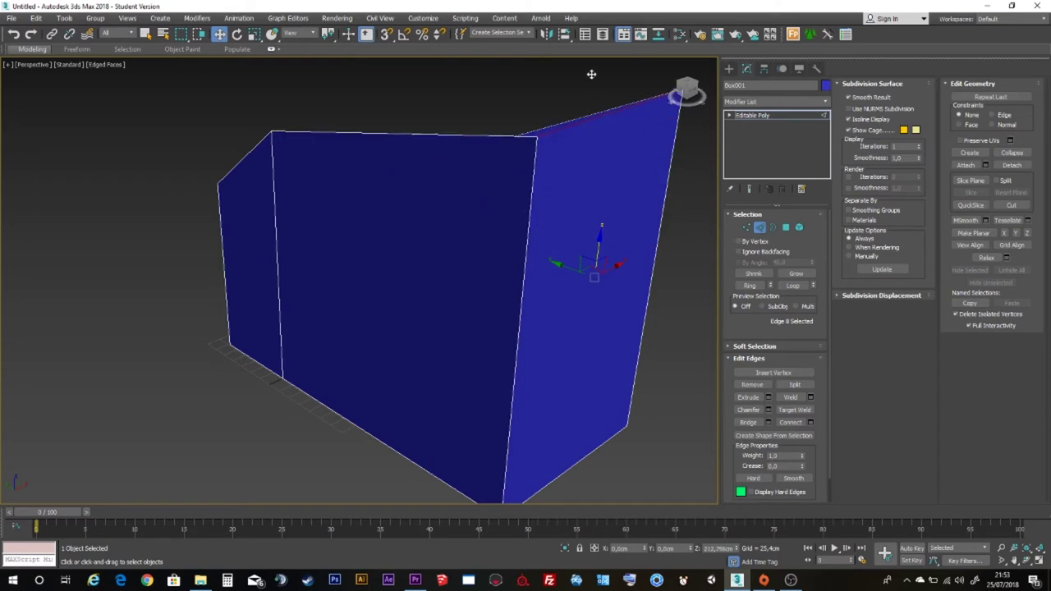
{"action": "scroll", "coordinate": [597, 179], "scroll_direction": "down", "scroll_amount": 3}
{"action": "mouse_move", "coordinate": [597, 179]}
{"action": "middle_mouse_down", "text": "alt"}
{"action": "mouse_move", "coordinate": [504, 223]}
{"action": "mouse_move", "coordinate": [600, 218]}
{"action": "mouse_move", "coordinate": [446, 223]}
{"action": "mouse_move", "coordinate": [408, 254]}
{"action": "mouse_move", "coordinate": [446, 258]}
{"action": "middle_mouse_up", "text": "alt"}
Undo the test edits back to the plain 300 cm cube
{"action": "key", "text": "ctrl+z"}
{"action": "key", "text": "ctrl+z"}
{"action": "key", "text": "ctrl+z"}
{"action": "key", "text": "ctrl+z"}
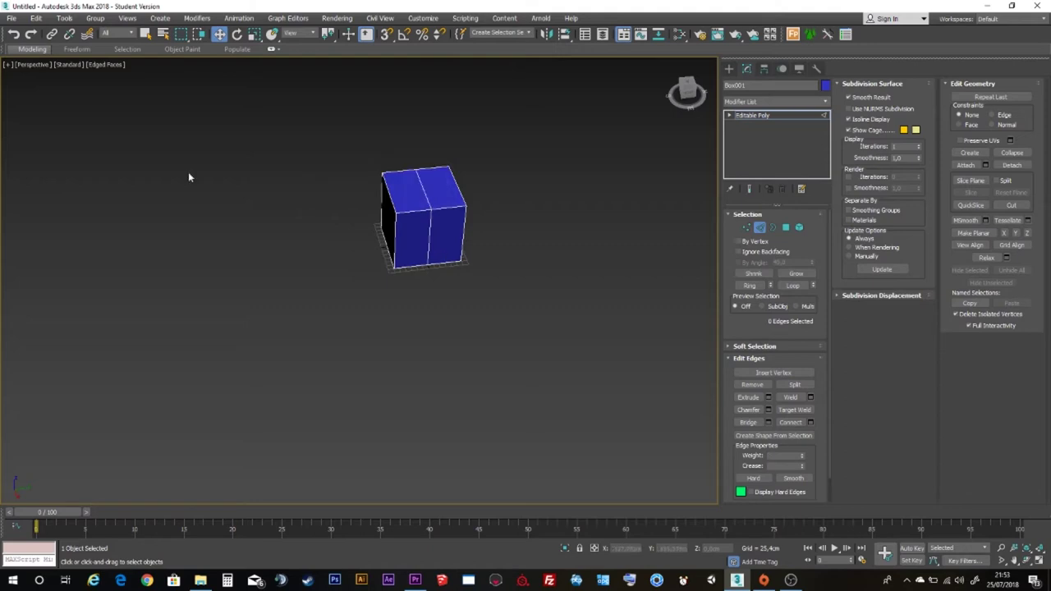
{"action": "left_click", "coordinate": [31, 34]}
{"action": "left_click", "coordinate": [30, 34]}
{"action": "left_click", "coordinate": [13, 36]}
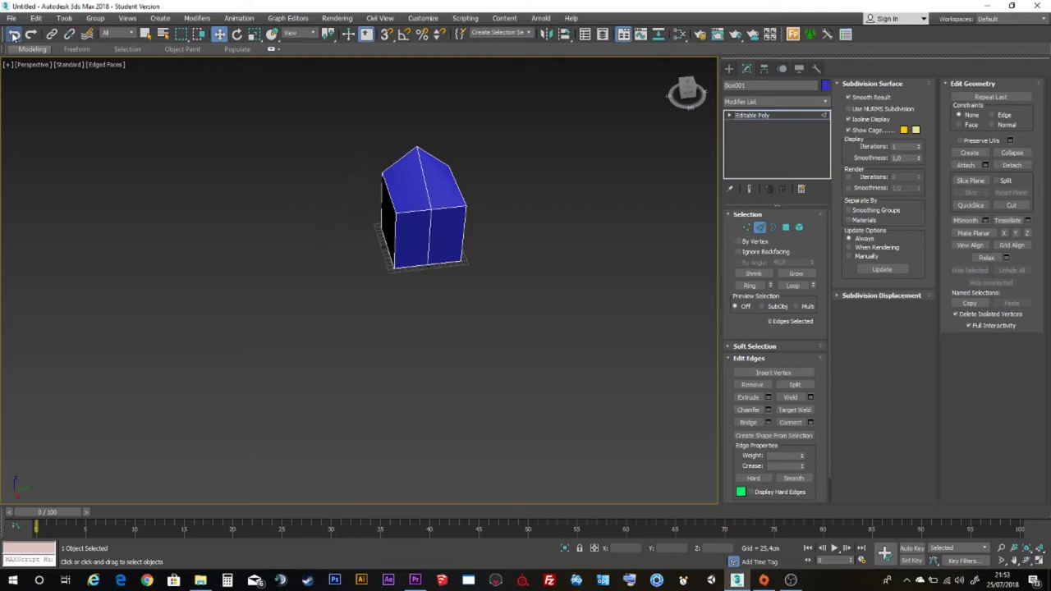
{"action": "left_click", "coordinate": [13, 35]}
{"action": "middle_click_drag", "start_coordinate": [454, 261], "coordinate": [545, 254], "text": "alt"}
{"action": "scroll", "coordinate": [403, 181], "scroll_direction": "up", "scroll_amount": 3}
{"action": "scroll", "coordinate": [438, 203], "scroll_direction": "up", "scroll_amount": 3}
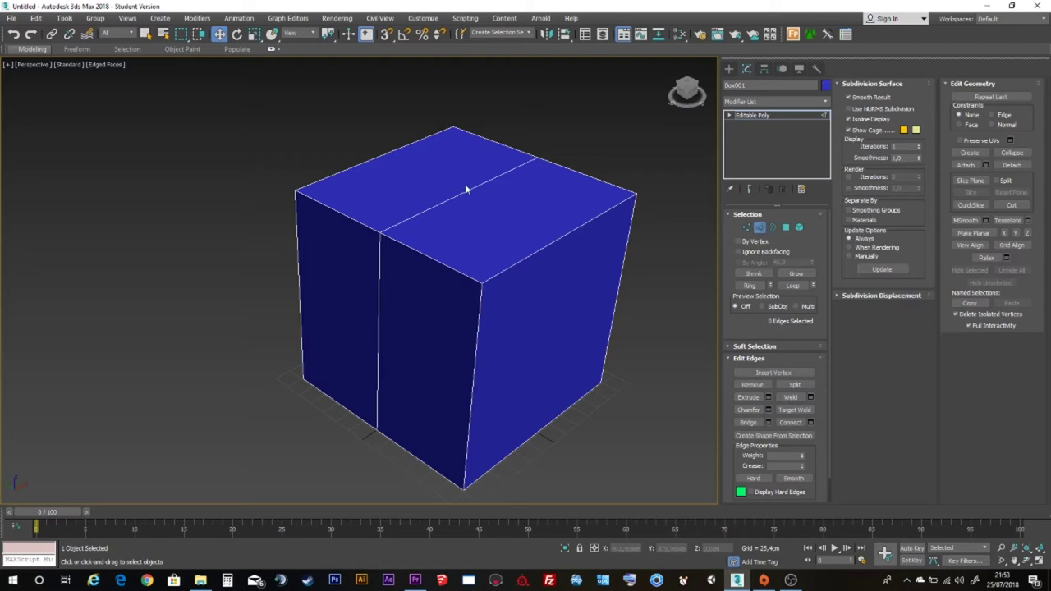
Select the cube's top middle edge and move it up along Z into a peaked roof
{"action": "left_click", "coordinate": [466, 189]}
{"action": "scroll", "coordinate": [468, 191], "scroll_direction": "down", "scroll_amount": 3}
{"action": "scroll", "coordinate": [468, 189], "scroll_direction": "down", "scroll_amount": 2}
{"action": "left_click_drag", "start_coordinate": [468, 174], "coordinate": [469, 124]}
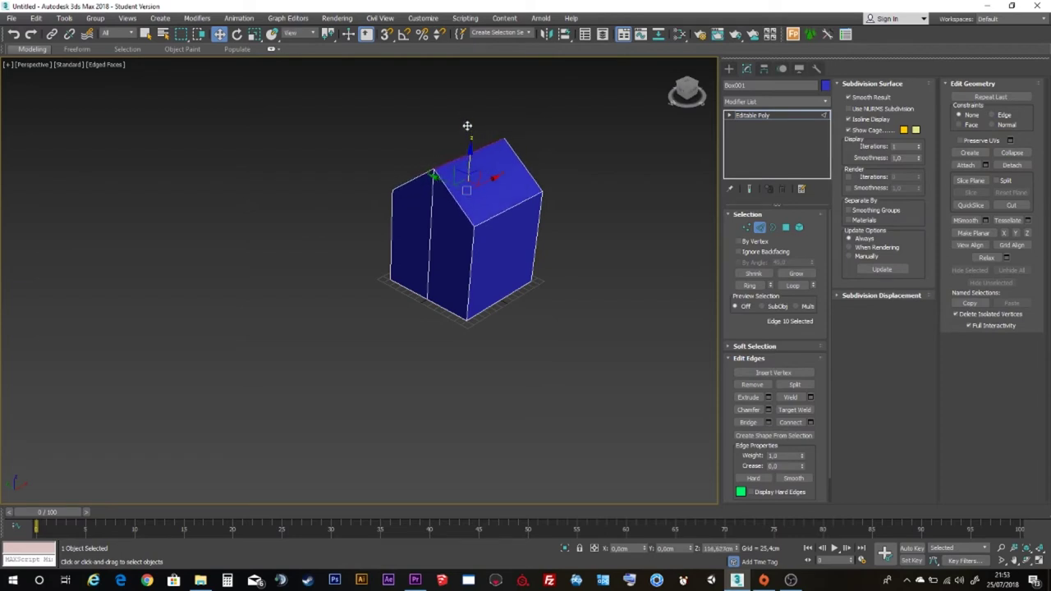
{"action": "mouse_move", "coordinate": [478, 263]}
{"action": "middle_mouse_down", "text": "alt"}
{"action": "mouse_move", "coordinate": [561, 265]}
{"action": "mouse_move", "coordinate": [548, 260]}
{"action": "middle_mouse_up", "text": "alt"}
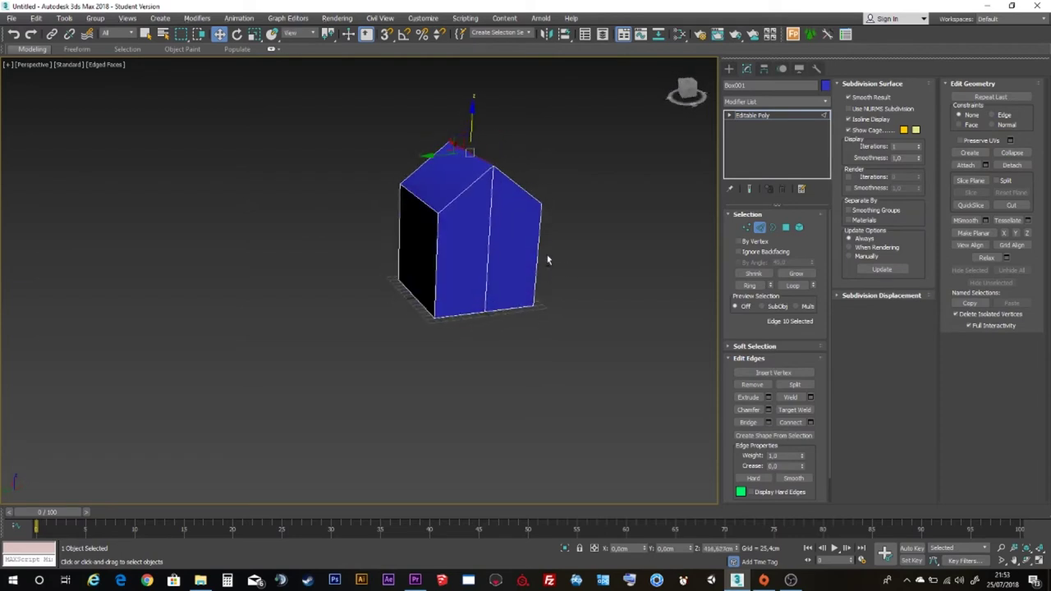
{"action": "left_click", "coordinate": [785, 227]}
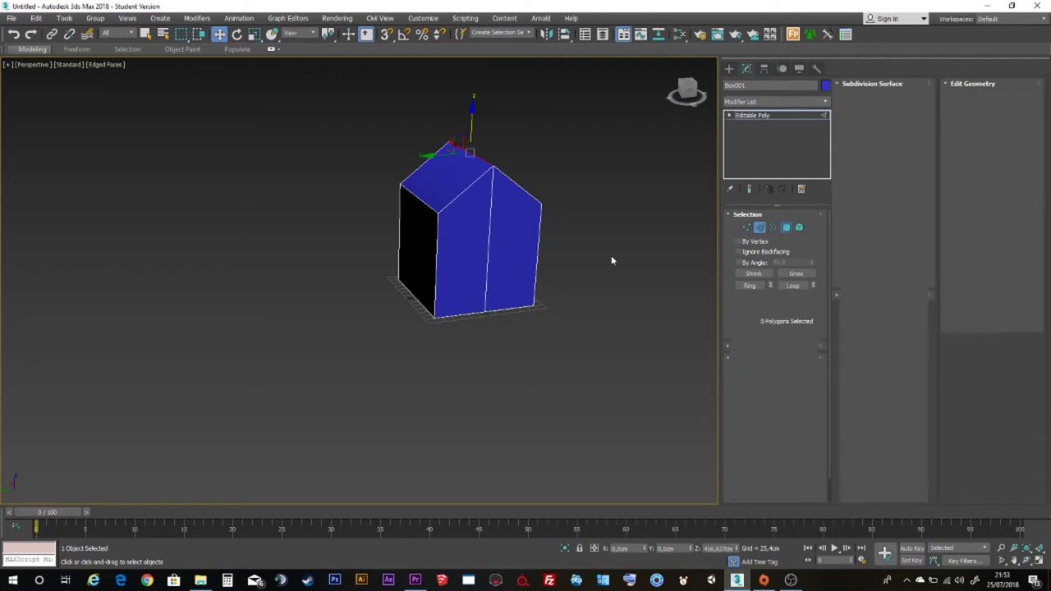
Select both gable-end polygons and push them outward to lengthen the house
{"action": "left_click", "coordinate": [512, 230]}
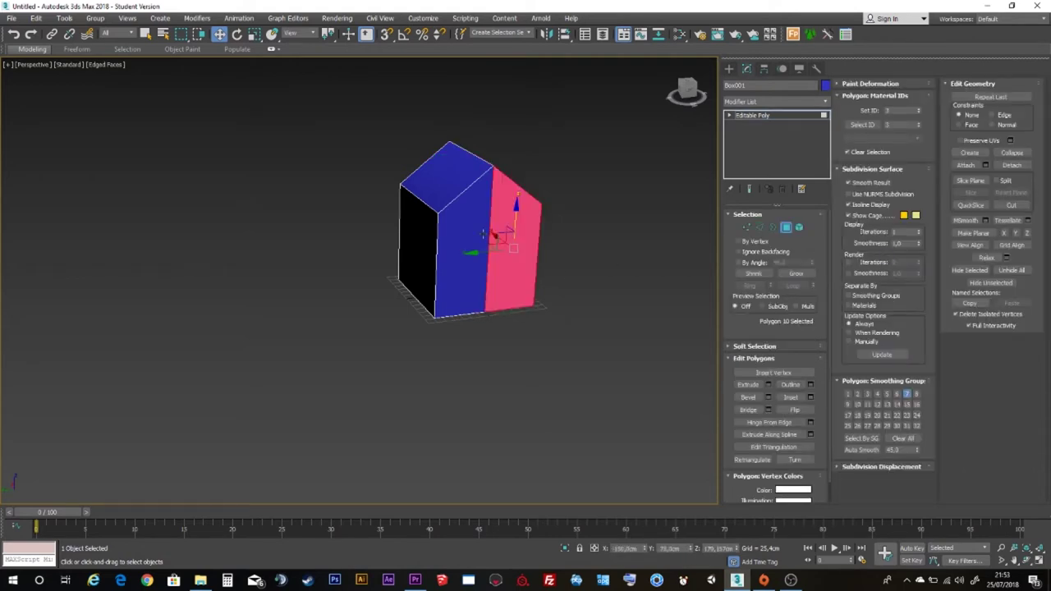
{"action": "left_click", "coordinate": [484, 234], "text": "ctrl"}
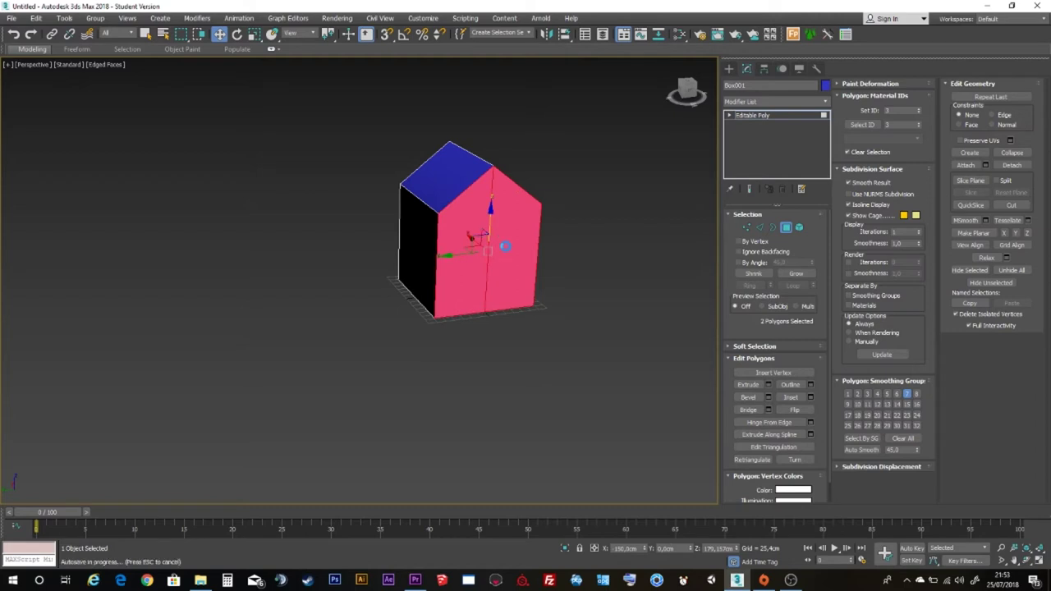
{"action": "middle_click_drag", "start_coordinate": [459, 244], "coordinate": [466, 242], "text": "alt"}
{"action": "mouse_move", "coordinate": [467, 243]}
{"action": "left_mouse_down"}
{"action": "mouse_move", "coordinate": [603, 354]}
{"action": "mouse_move", "coordinate": [552, 291]}
{"action": "left_mouse_up"}
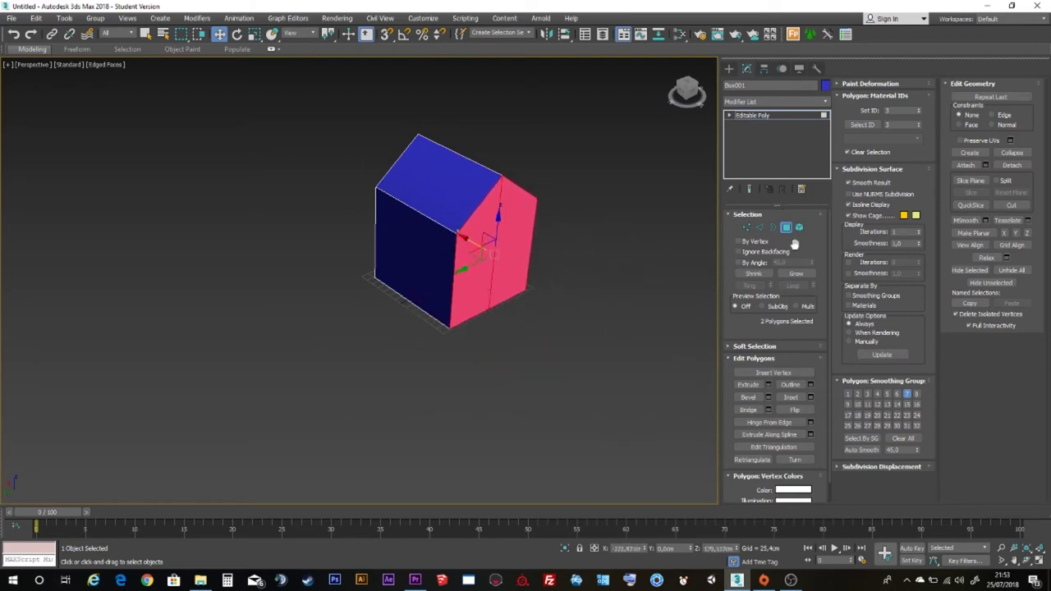
Inset the two gable polygons, leaving a blue border around a smaller inner face
{"action": "left_click", "coordinate": [793, 397]}
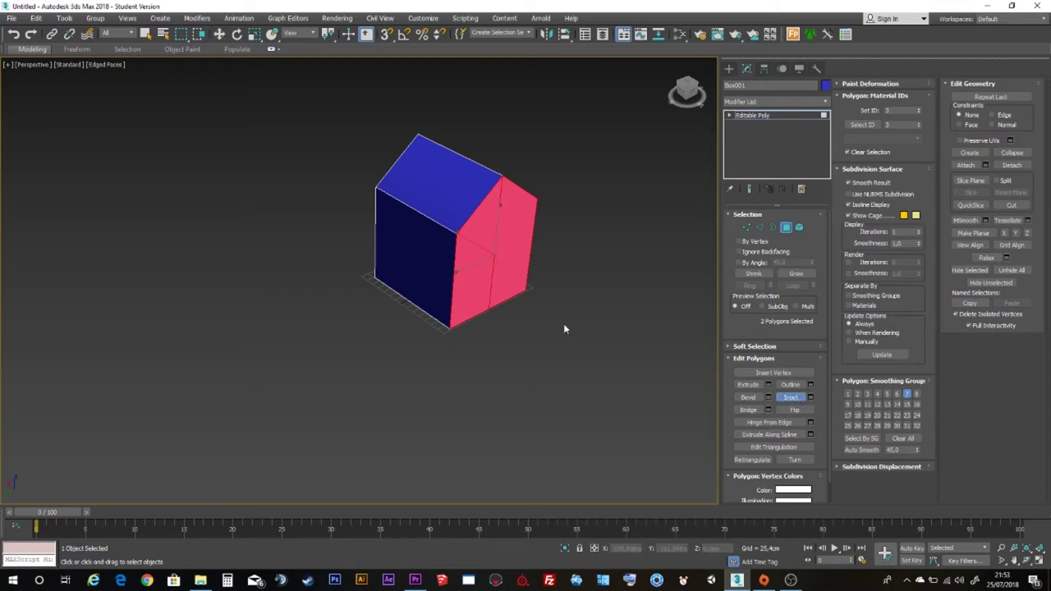
{"action": "scroll", "coordinate": [519, 264], "scroll_direction": "up", "scroll_amount": 1}
{"action": "scroll", "coordinate": [509, 257], "scroll_direction": "up", "scroll_amount": 1}
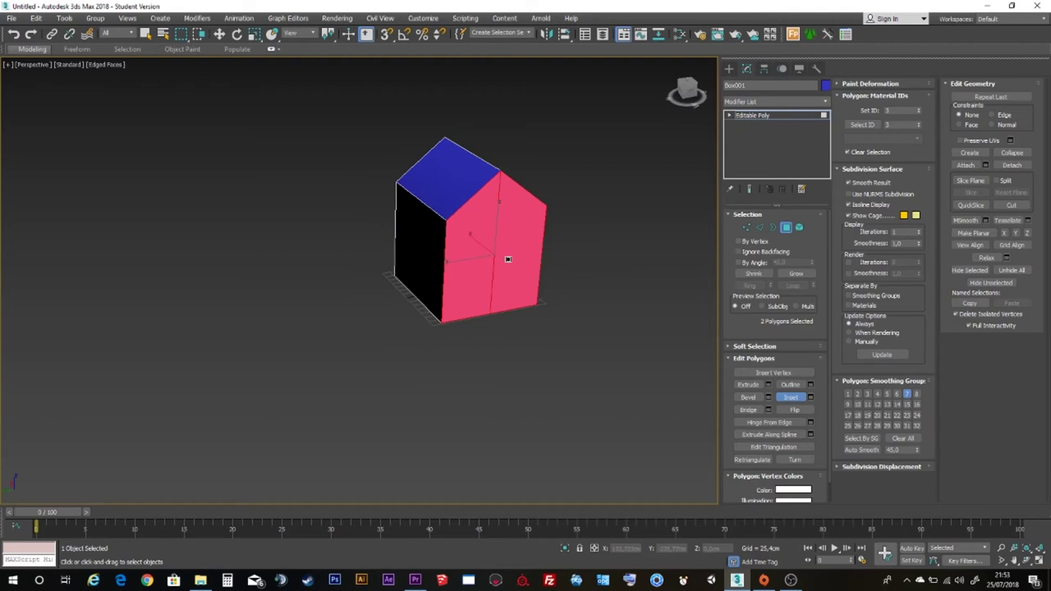
{"action": "scroll", "coordinate": [509, 258], "scroll_direction": "up", "scroll_amount": 2}
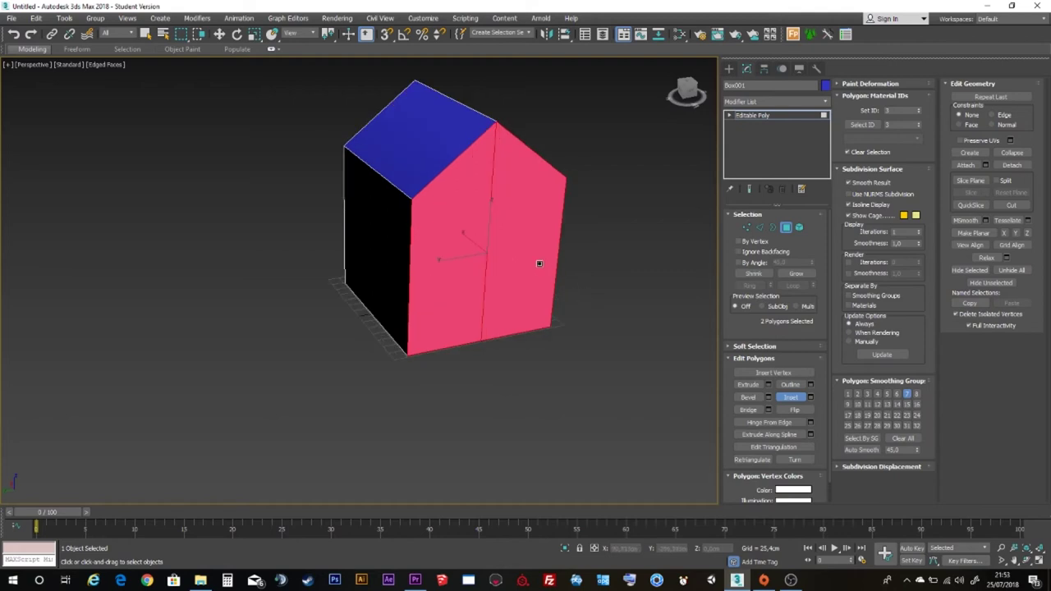
{"action": "mouse_move", "coordinate": [529, 266]}
{"action": "left_mouse_down"}
{"action": "mouse_move", "coordinate": [510, 207]}
{"action": "mouse_move", "coordinate": [514, 217]}
{"action": "left_mouse_up"}
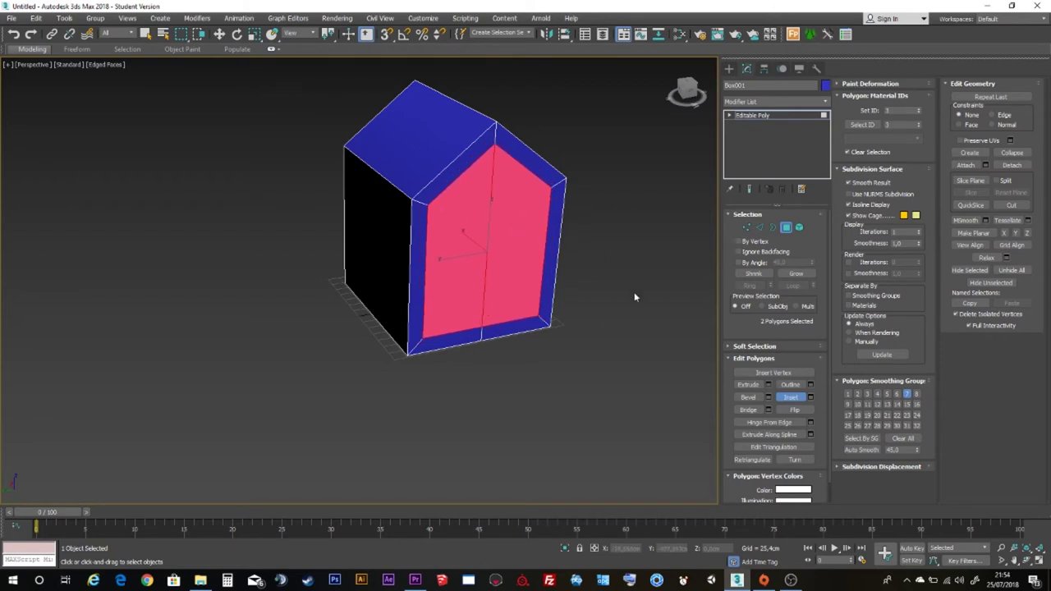
{"action": "left_click", "coordinate": [746, 385]}
Extrude the inset gable faces inward, then slide them along X in wireframe
{"action": "mouse_move", "coordinate": [528, 218]}
{"action": "left_mouse_down"}
{"action": "mouse_move", "coordinate": [529, 3]}
{"action": "mouse_move", "coordinate": [556, 487]}
{"action": "left_mouse_up"}
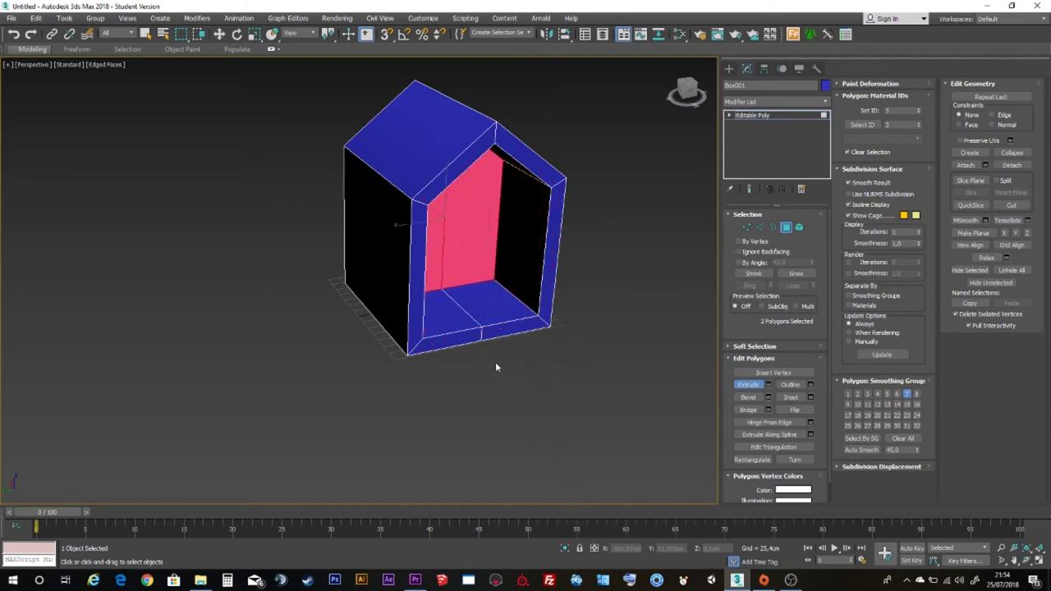
{"action": "key", "text": "F3"}
{"action": "middle_click_drag", "start_coordinate": [413, 306], "coordinate": [458, 311], "text": "alt"}
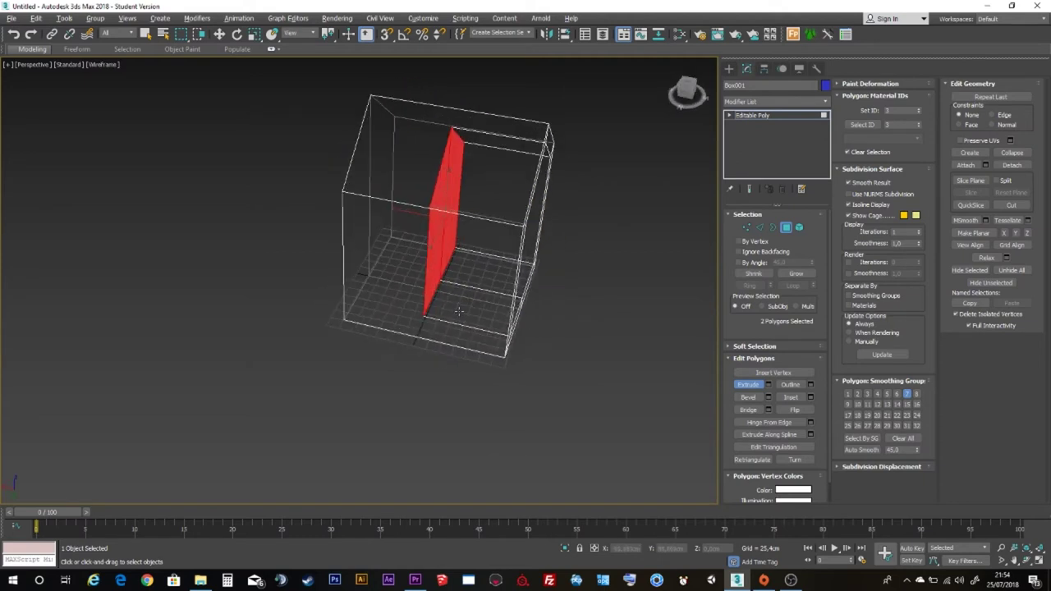
{"action": "left_click", "coordinate": [220, 34]}
{"action": "left_click_drag", "start_coordinate": [404, 212], "coordinate": [345, 198]}
{"action": "mouse_move", "coordinate": [345, 197]}
{"action": "middle_mouse_down", "text": "alt"}
{"action": "mouse_move", "coordinate": [416, 206]}
{"action": "mouse_move", "coordinate": [406, 170]}
{"action": "mouse_move", "coordinate": [413, 213]}
{"action": "mouse_move", "coordinate": [356, 206]}
{"action": "middle_mouse_up", "text": "alt"}
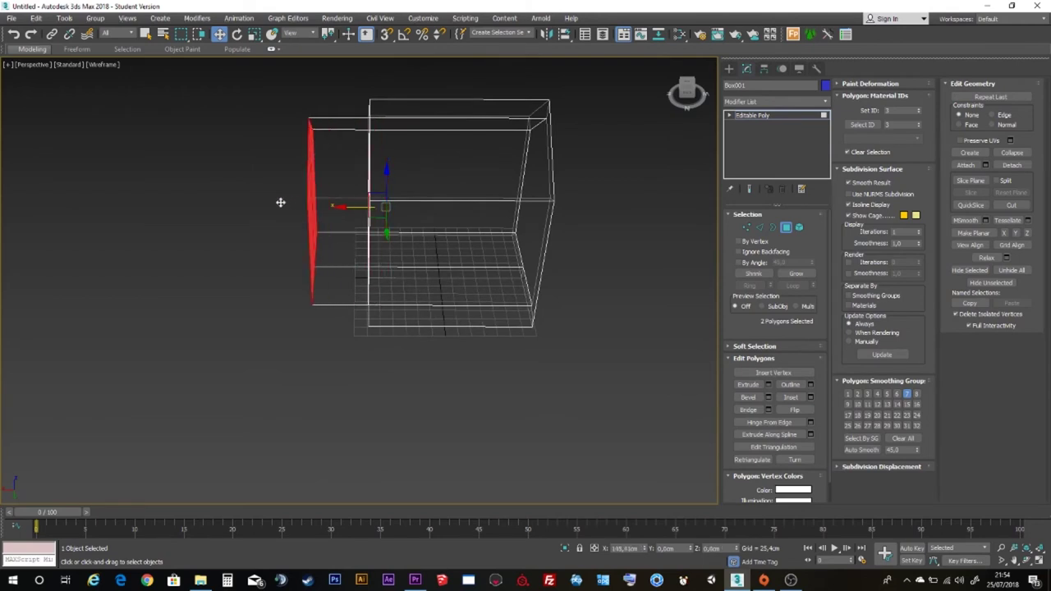
Move the extruded faces back inside the house, exit Polygon mode, and view the hollow front
{"action": "key", "text": "F3"}
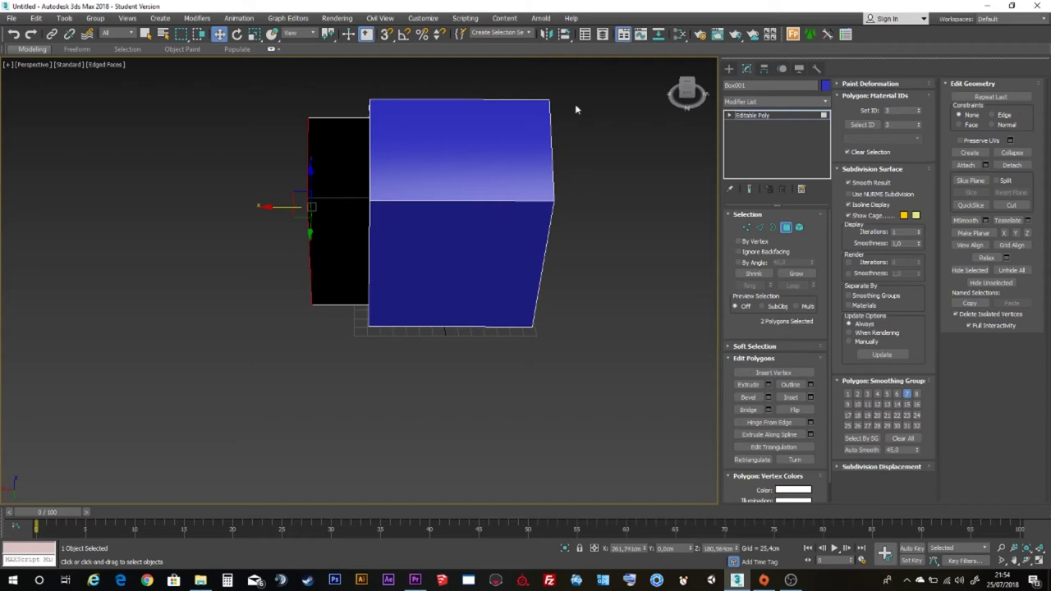
{"action": "left_click_drag", "start_coordinate": [687, 93], "coordinate": [708, 111]}
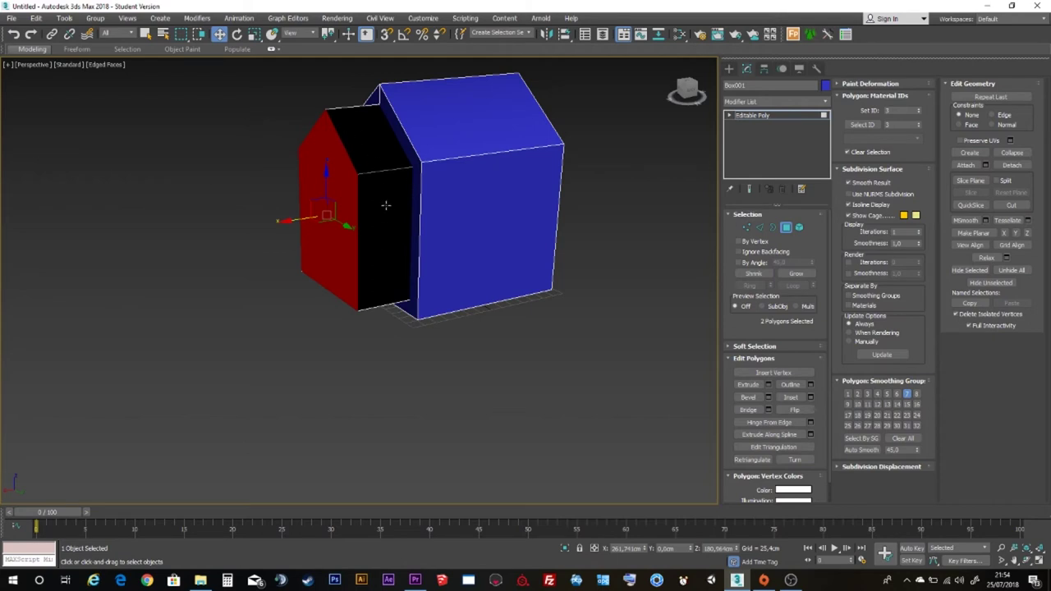
{"action": "mouse_move", "coordinate": [288, 220]}
{"action": "left_mouse_down"}
{"action": "mouse_move", "coordinate": [363, 206]}
{"action": "mouse_move", "coordinate": [353, 215]}
{"action": "left_mouse_up"}
{"action": "key", "text": "F3"}
{"action": "left_click", "coordinate": [786, 228]}
{"action": "key", "text": "F3"}
{"action": "mouse_move", "coordinate": [528, 216]}
{"action": "middle_mouse_down", "text": "alt"}
{"action": "mouse_move", "coordinate": [371, 206]}
{"action": "mouse_move", "coordinate": [410, 232]}
{"action": "mouse_move", "coordinate": [451, 239]}
{"action": "mouse_move", "coordinate": [389, 207]}
{"action": "mouse_move", "coordinate": [450, 228]}
{"action": "mouse_move", "coordinate": [495, 225]}
{"action": "mouse_move", "coordinate": [450, 223]}
{"action": "mouse_move", "coordinate": [516, 240]}
{"action": "mouse_move", "coordinate": [745, 245]}
{"action": "middle_mouse_up", "text": "alt"}
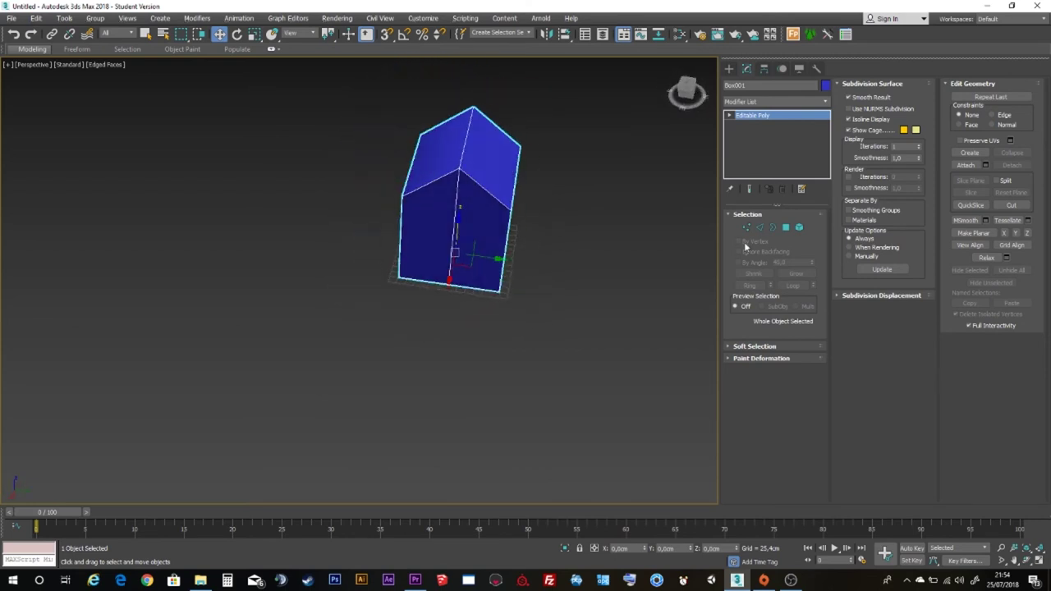
Select the pink roof polygon and extrude it upward above the walls
{"action": "left_click", "coordinate": [786, 229]}
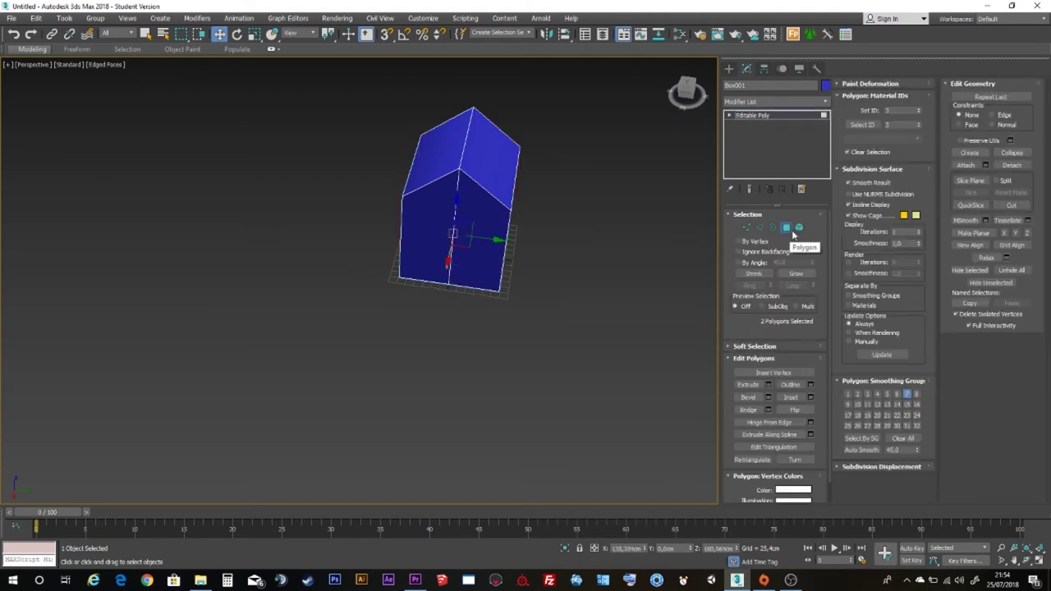
{"action": "left_click", "coordinate": [477, 159]}
{"action": "mouse_move", "coordinate": [528, 160]}
{"action": "middle_mouse_down", "text": "alt"}
{"action": "mouse_move", "coordinate": [481, 153]}
{"action": "mouse_move", "coordinate": [477, 164]}
{"action": "middle_mouse_up", "text": "alt"}
{"action": "right_click", "coordinate": [487, 174]}
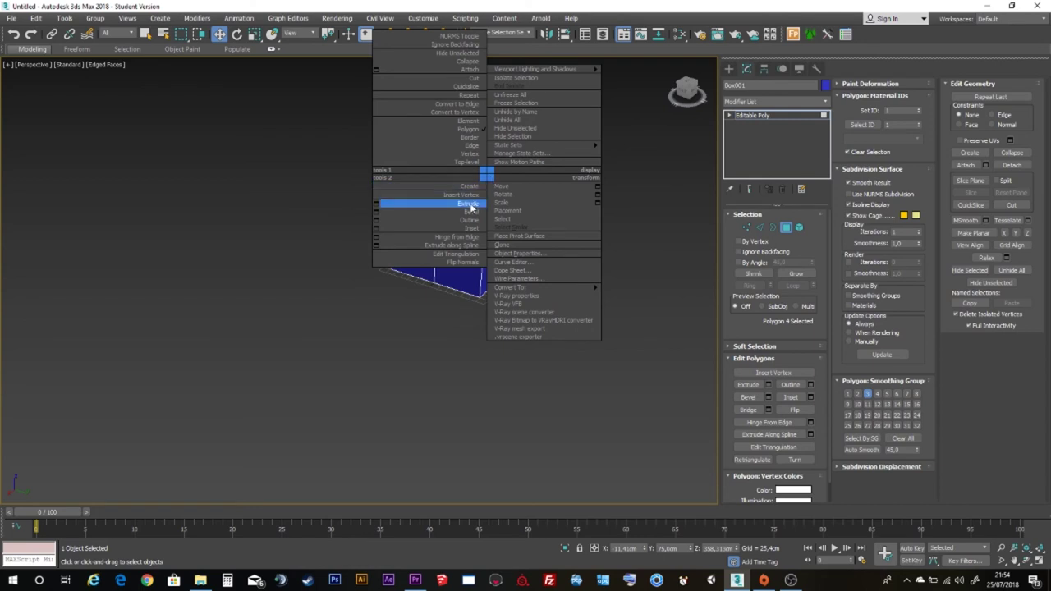
{"action": "left_click", "coordinate": [757, 386]}
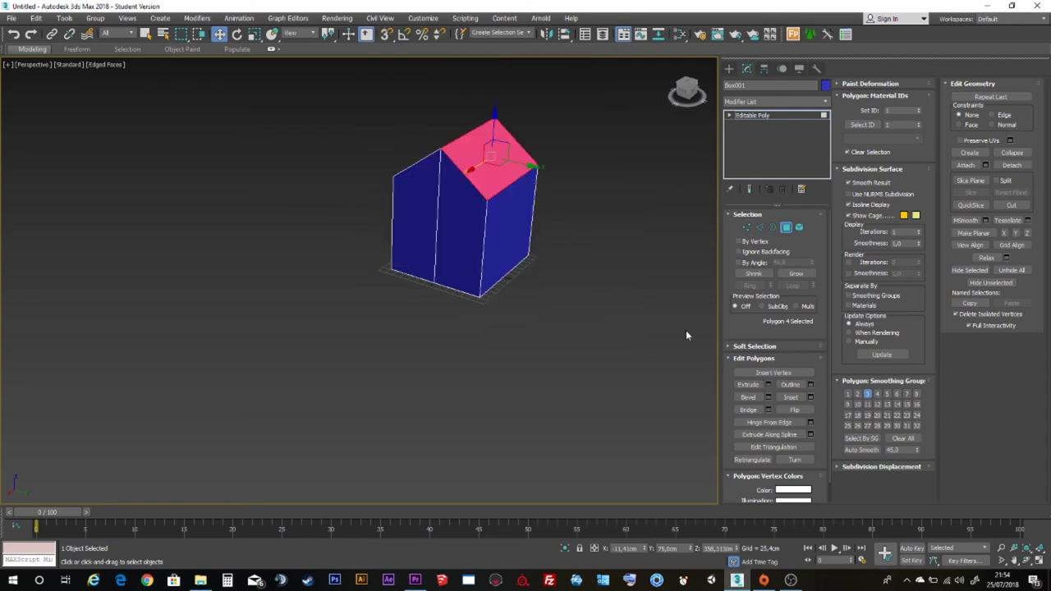
{"action": "left_click", "coordinate": [749, 385]}
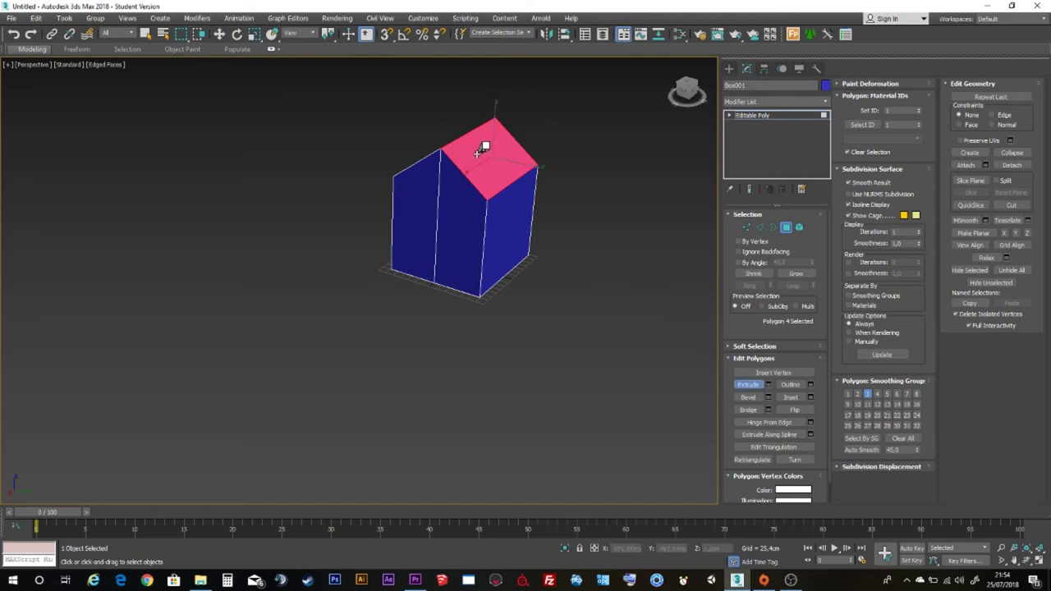
{"action": "left_click_drag", "start_coordinate": [483, 149], "coordinate": [628, 2]}
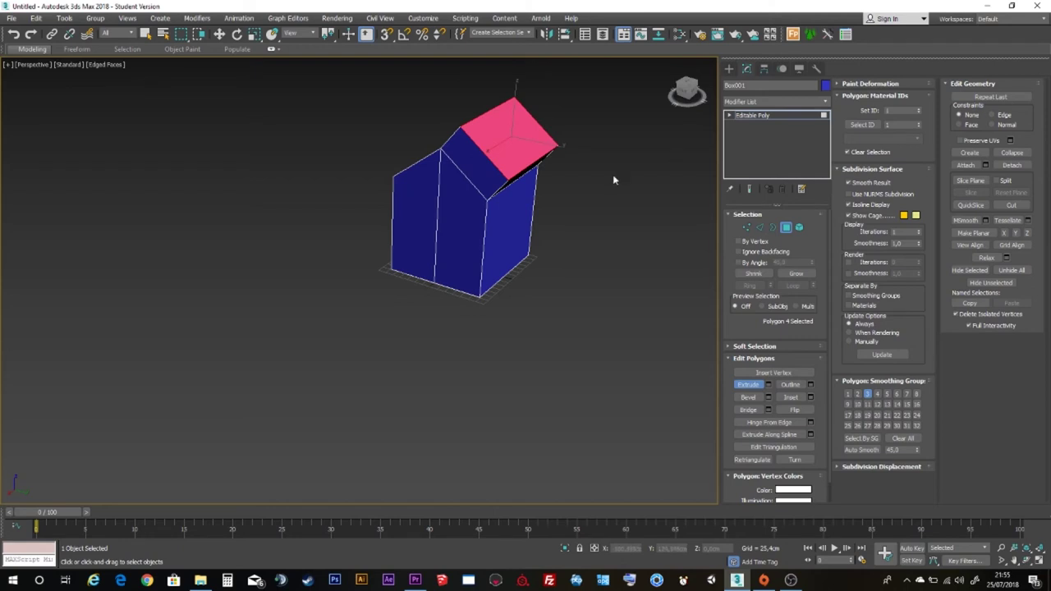
{"action": "middle_click_drag", "start_coordinate": [612, 180], "coordinate": [394, 324], "text": "alt"}
Undo a stray extrusion, then extrude the pink roof face upward twice
{"action": "left_click_drag", "start_coordinate": [411, 301], "coordinate": [348, 3]}
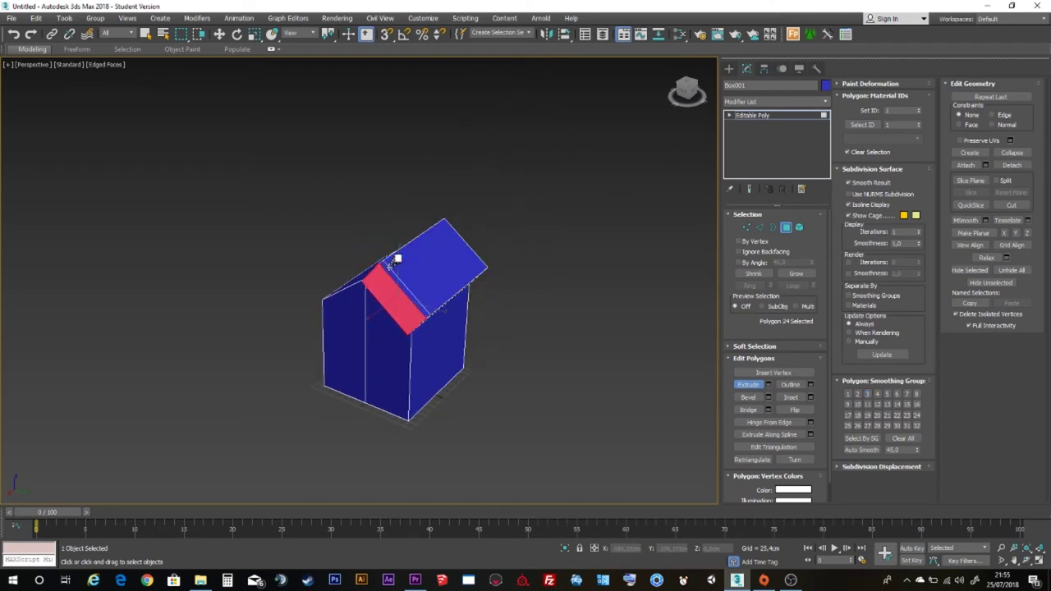
{"action": "key", "text": "ctrl+z"}
{"action": "key", "text": "ctrl+z"}
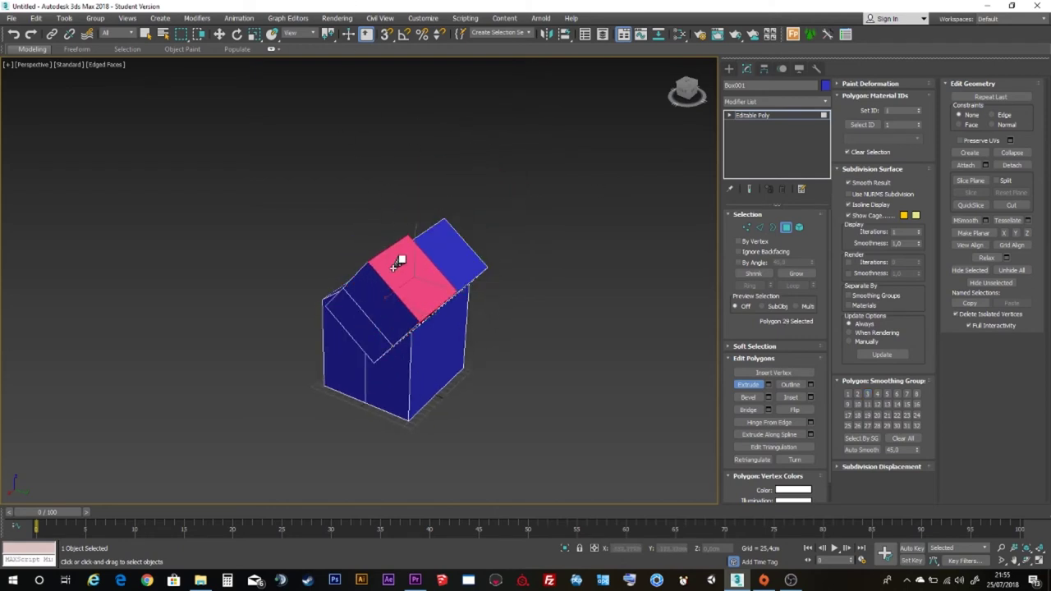
{"action": "left_click_drag", "start_coordinate": [402, 258], "coordinate": [399, 70]}
{"action": "left_click_drag", "start_coordinate": [424, 276], "coordinate": [411, 117]}
{"action": "middle_click_drag", "start_coordinate": [411, 117], "coordinate": [417, 247], "text": "alt"}
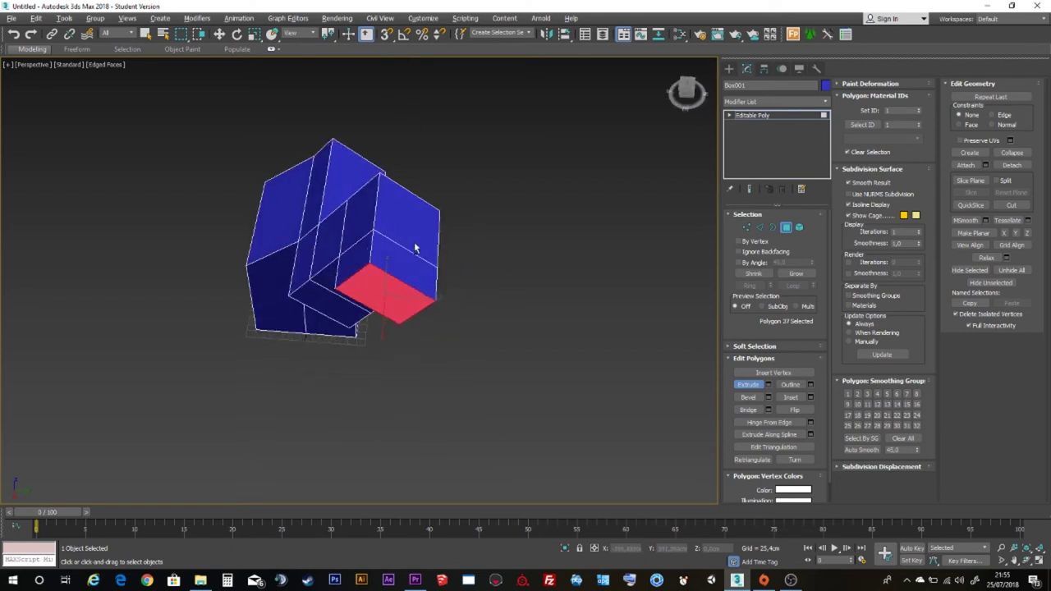
Extrude the next roof face outward to extend the crooked roof arm
{"action": "left_click", "coordinate": [308, 234]}
{"action": "left_click_drag", "start_coordinate": [318, 225], "coordinate": [288, 142]}
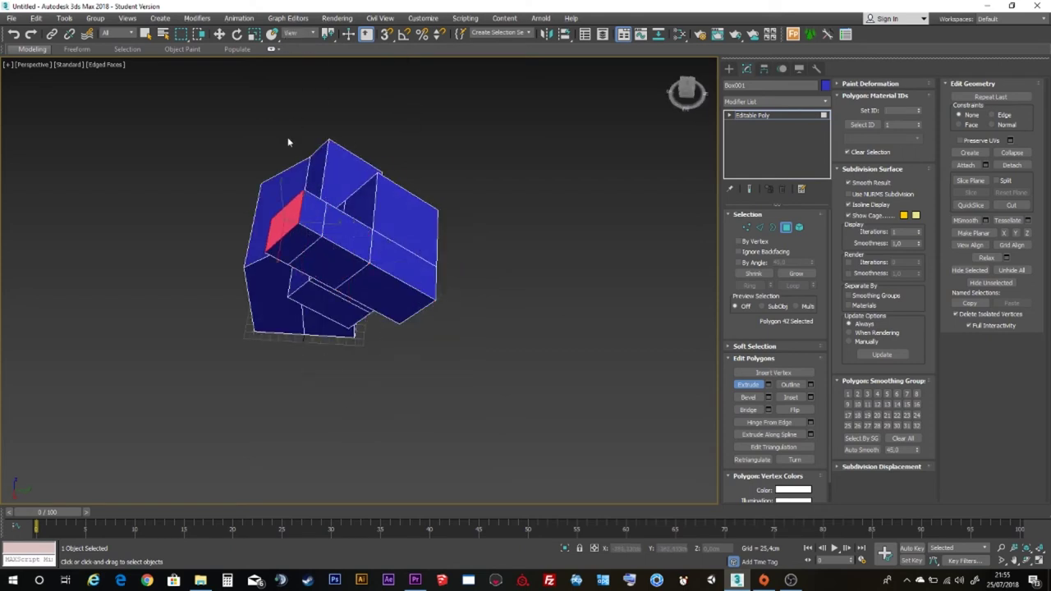
{"action": "mouse_move", "coordinate": [312, 232]}
{"action": "middle_mouse_down", "text": "alt"}
{"action": "mouse_move", "coordinate": [358, 258]}
{"action": "mouse_move", "coordinate": [246, 188]}
{"action": "mouse_move", "coordinate": [222, 210]}
{"action": "mouse_move", "coordinate": [227, 243]}
{"action": "middle_mouse_up", "text": "alt"}
{"action": "scroll", "coordinate": [359, 257], "scroll_direction": "down", "scroll_amount": 3}
{"action": "scroll", "coordinate": [228, 244], "scroll_direction": "up", "scroll_amount": 5}
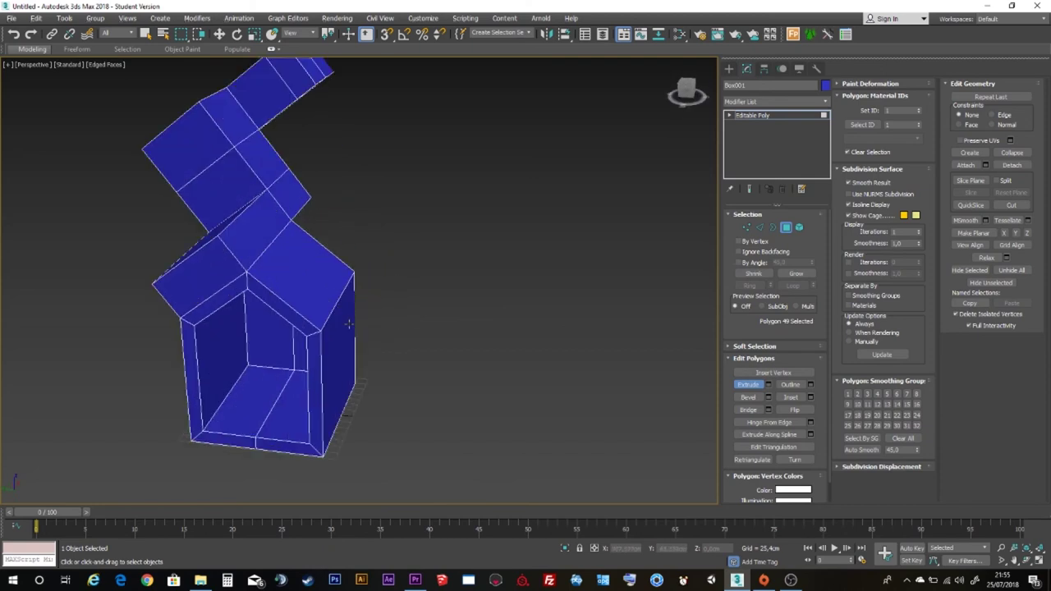
{"action": "middle_click_drag", "start_coordinate": [291, 348], "coordinate": [421, 356], "text": "alt"}
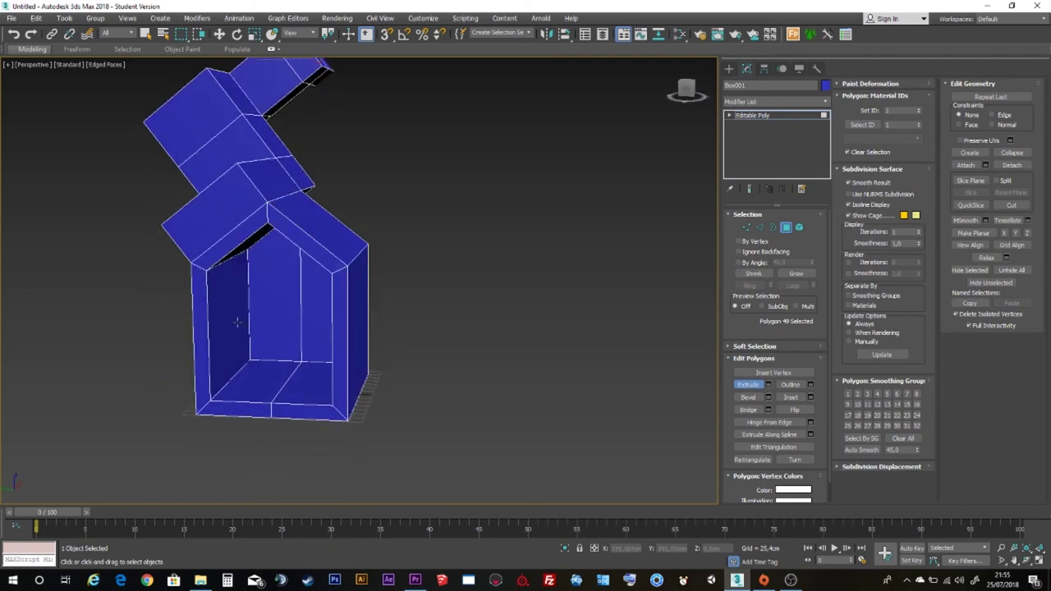
Bevel the house's top face up into a peak, then outward into a pointed tip jutting right
{"action": "left_click", "coordinate": [752, 398]}
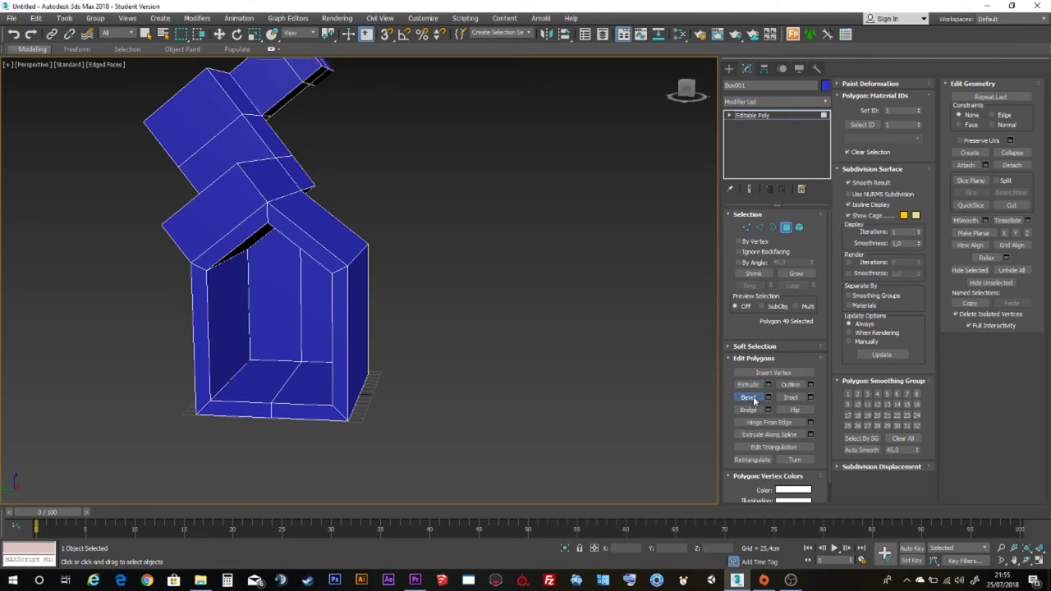
{"action": "middle_click_drag", "start_coordinate": [719, 385], "coordinate": [487, 342], "text": "alt"}
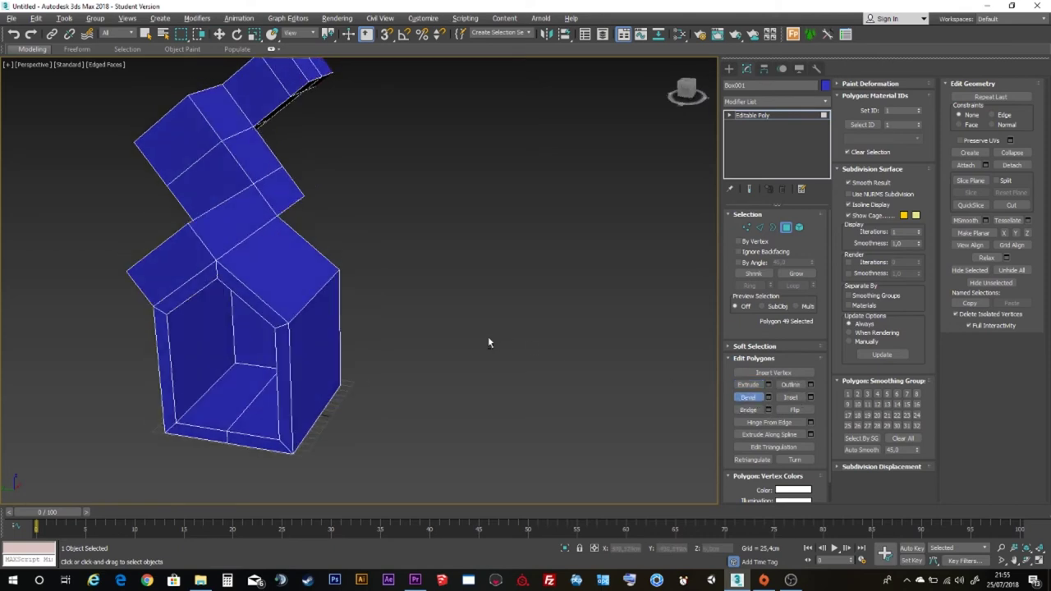
{"action": "left_click", "coordinate": [289, 272]}
{"action": "left_click_drag", "start_coordinate": [289, 272], "coordinate": [382, 101]}
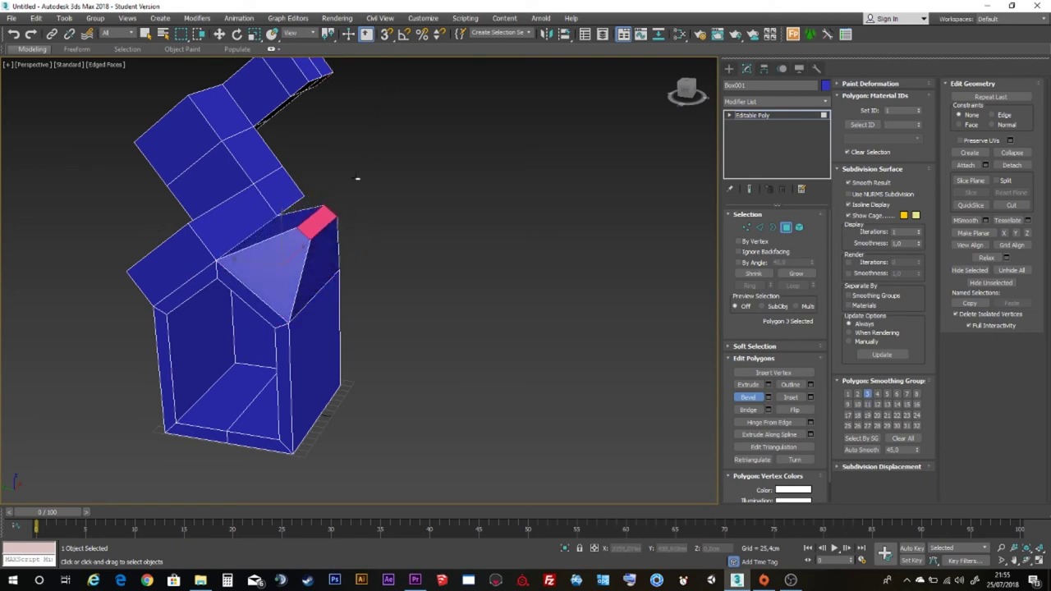
{"action": "left_click_drag", "start_coordinate": [320, 217], "coordinate": [364, 194]}
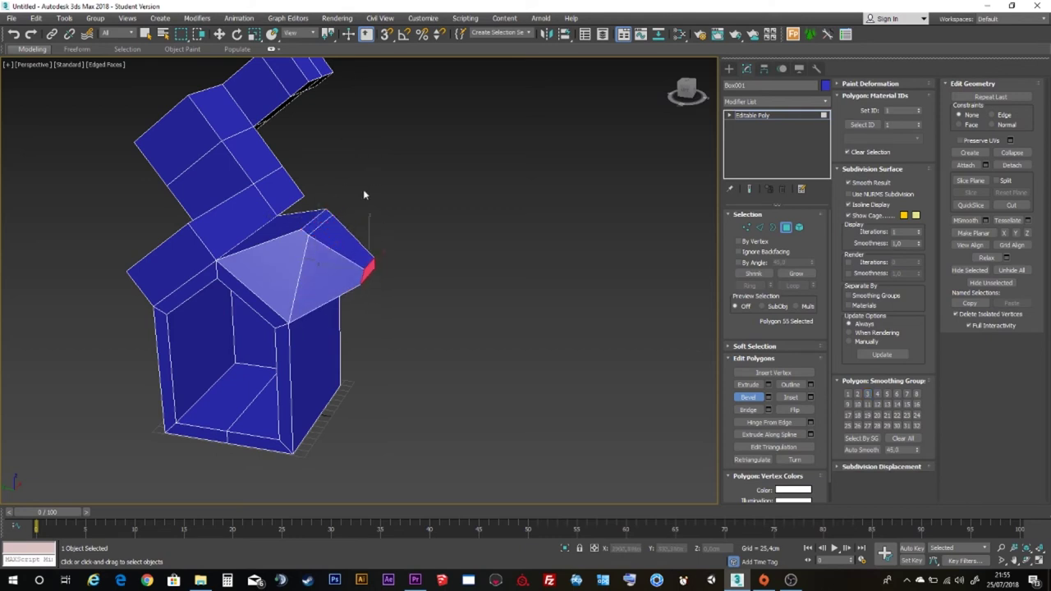
{"action": "left_click_drag", "start_coordinate": [320, 277], "coordinate": [330, 101]}
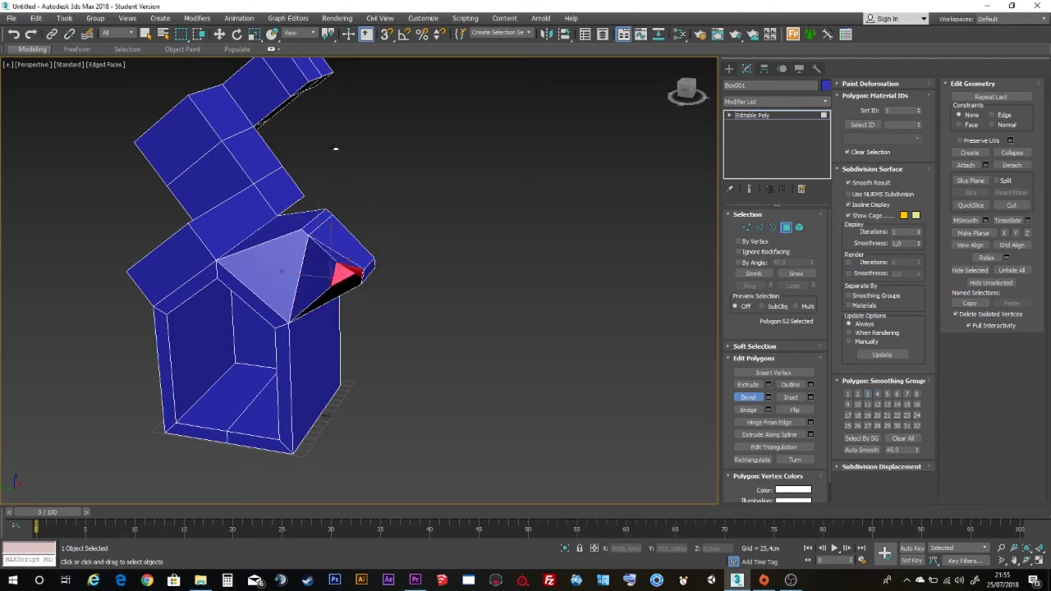
Orbit around the model to inspect the new spike, switching to Select and Move
{"action": "mouse_move", "coordinate": [331, 133]}
{"action": "middle_mouse_down", "text": "alt"}
{"action": "mouse_move", "coordinate": [293, 230]}
{"action": "mouse_move", "coordinate": [352, 232]}
{"action": "mouse_move", "coordinate": [375, 277]}
{"action": "middle_mouse_up", "text": "alt"}
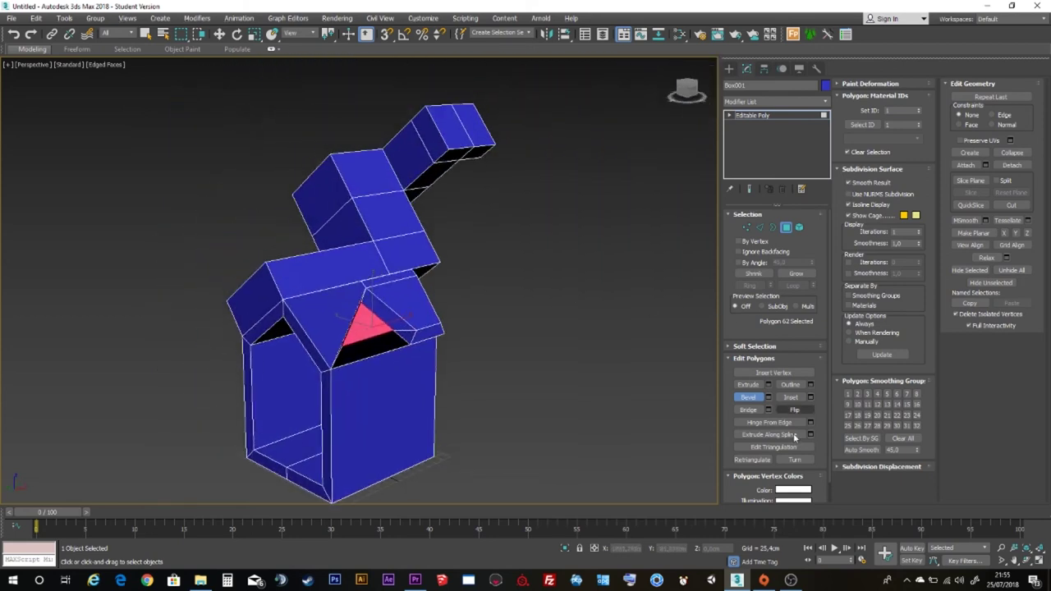
{"action": "scroll", "coordinate": [501, 294], "scroll_direction": "down", "scroll_amount": 3}
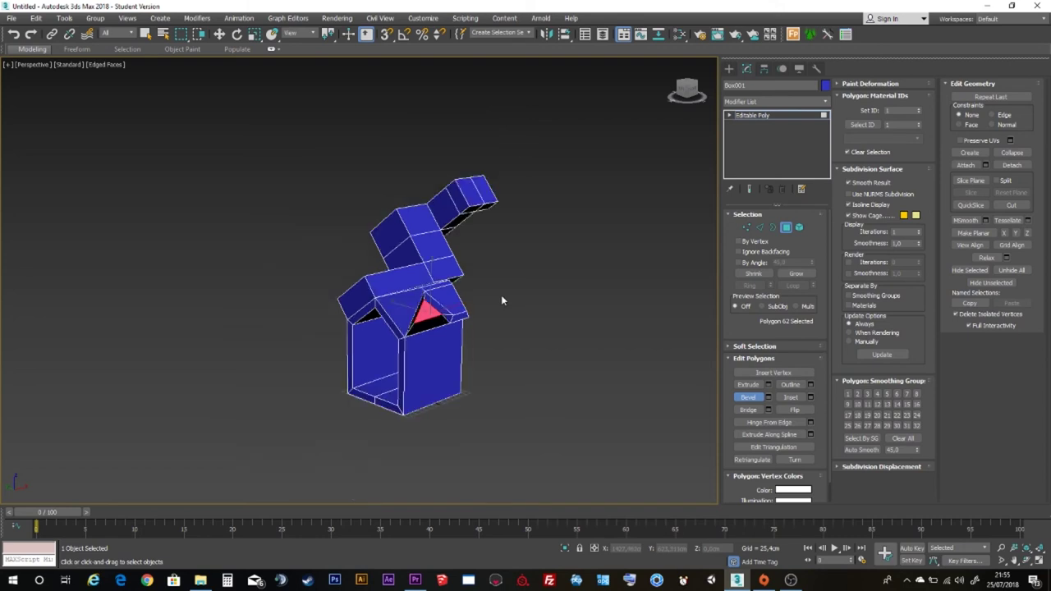
{"action": "mouse_move", "coordinate": [473, 306]}
{"action": "middle_mouse_down", "text": "alt"}
{"action": "mouse_move", "coordinate": [558, 315]}
{"action": "mouse_move", "coordinate": [536, 310]}
{"action": "middle_mouse_up", "text": "alt"}
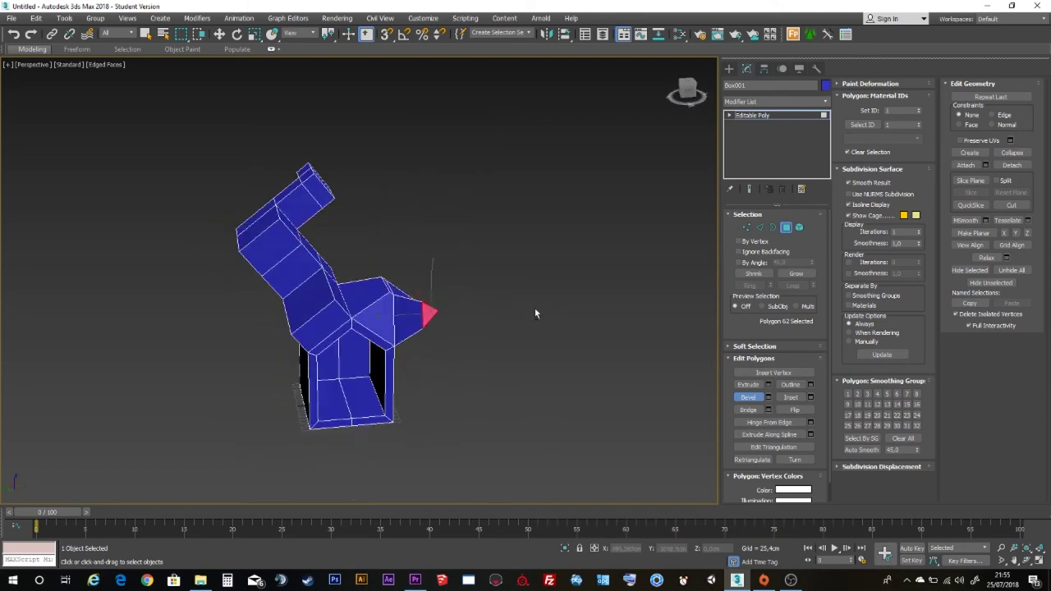
{"action": "key", "text": "w"}
{"action": "scroll", "coordinate": [401, 321], "scroll_direction": "up", "scroll_amount": 5}
{"action": "middle_click_drag", "start_coordinate": [401, 322], "coordinate": [379, 364], "text": "alt"}
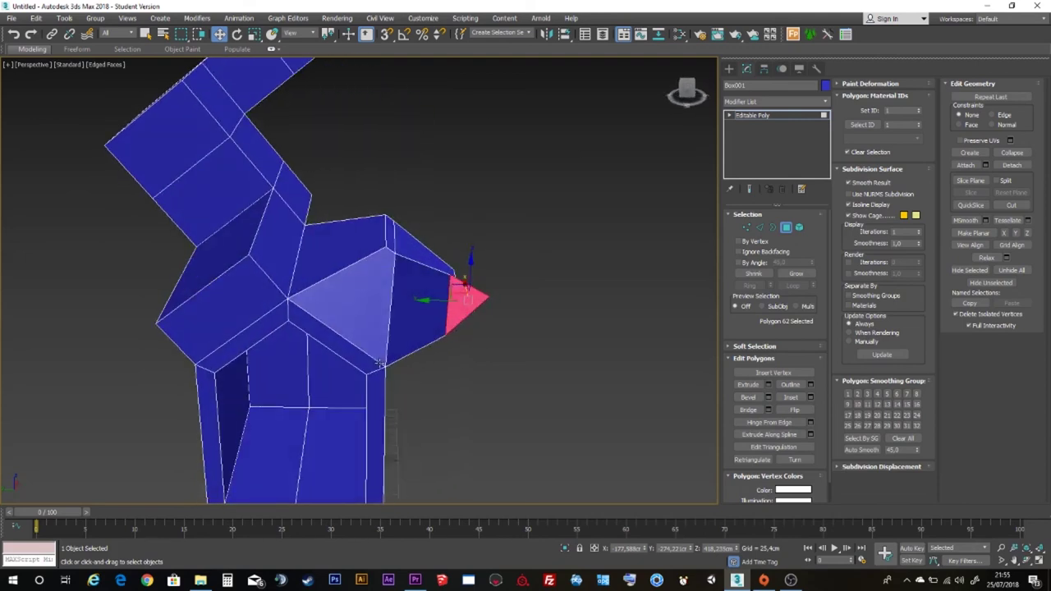
Chamfer the two edges where the roof arm joins on the first side into narrow strips
{"action": "left_click", "coordinate": [761, 227]}
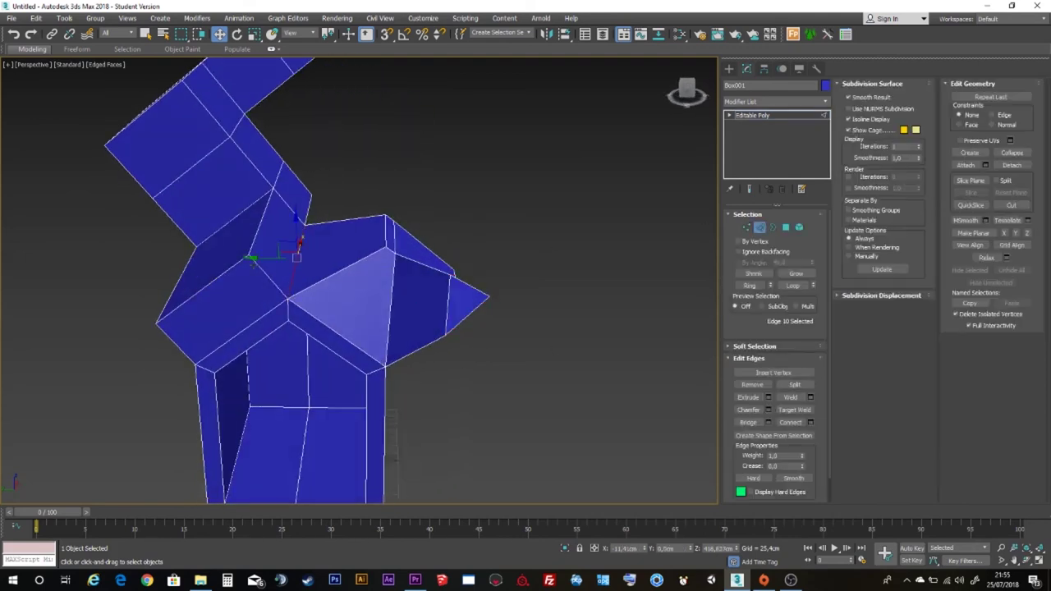
{"action": "left_click", "coordinate": [235, 266]}
{"action": "left_click", "coordinate": [252, 241], "text": "ctrl"}
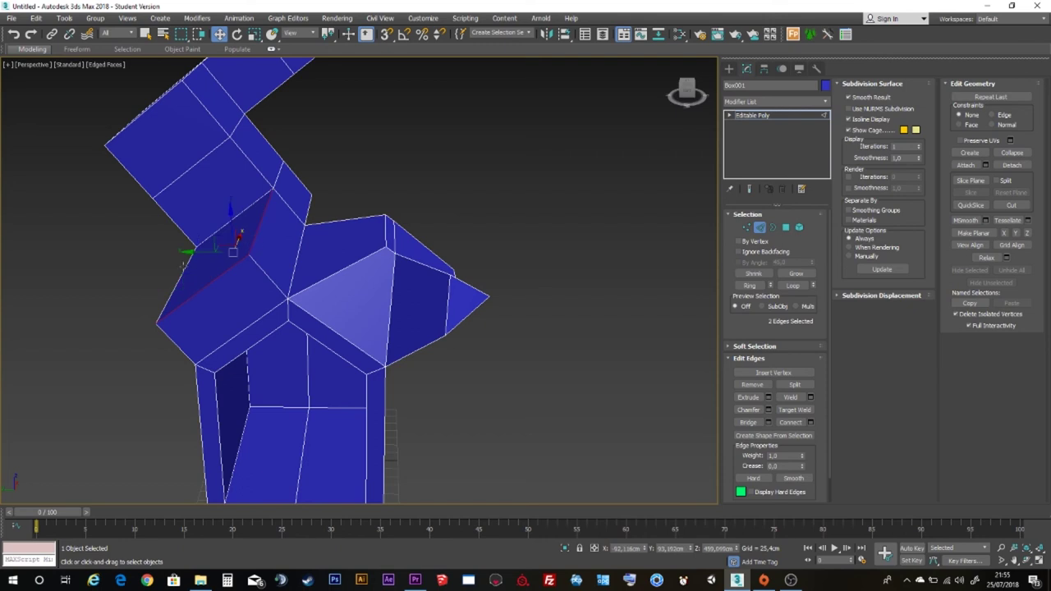
{"action": "middle_click_drag", "start_coordinate": [223, 347], "coordinate": [276, 331], "text": "alt"}
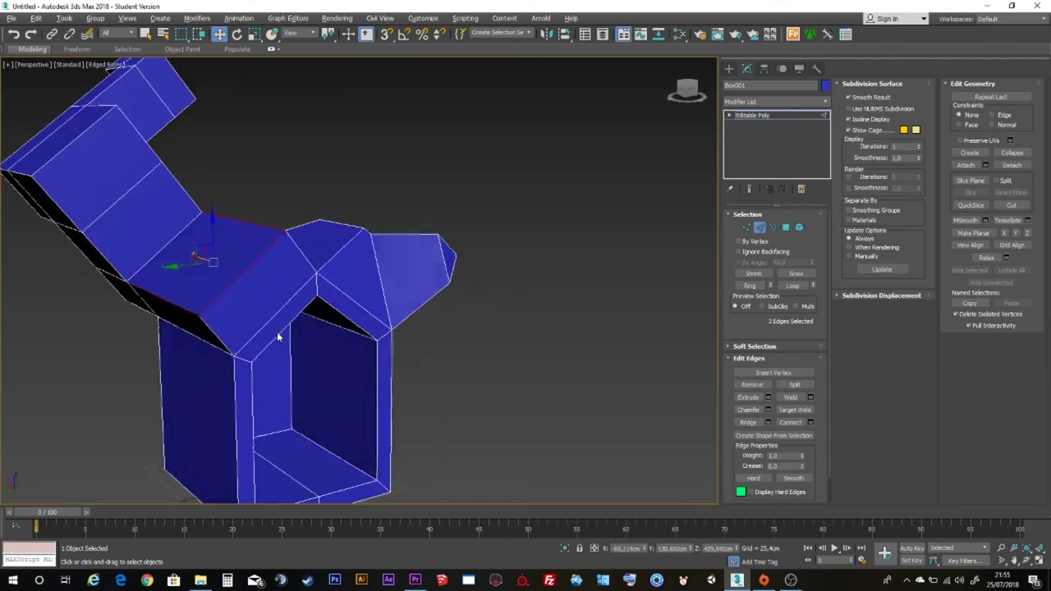
{"action": "left_click", "coordinate": [746, 410]}
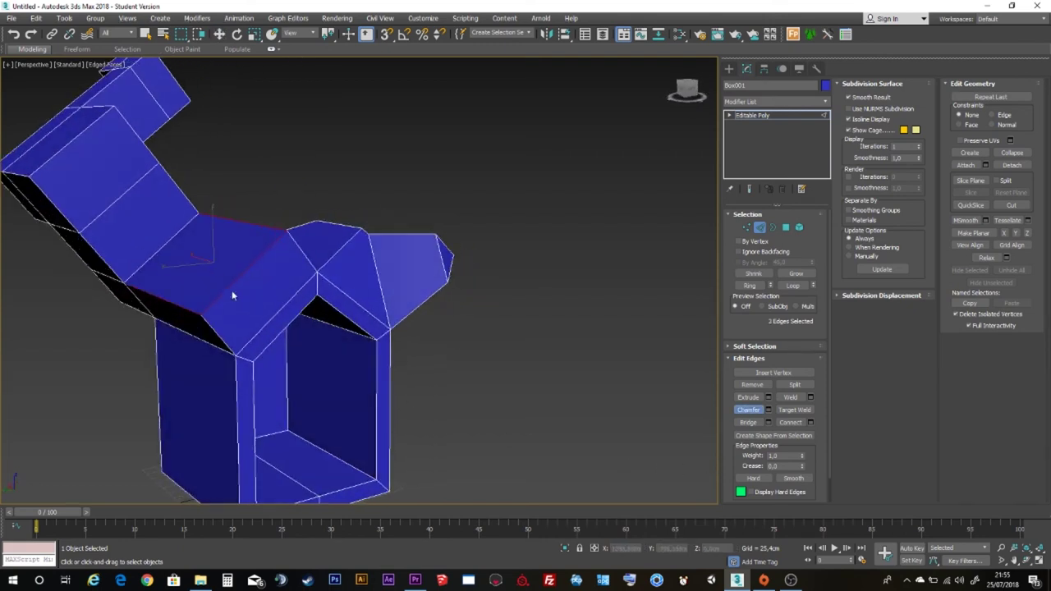
{"action": "scroll", "coordinate": [232, 290], "scroll_direction": "up", "scroll_amount": 2}
{"action": "scroll", "coordinate": [272, 308], "scroll_direction": "up", "scroll_amount": 2}
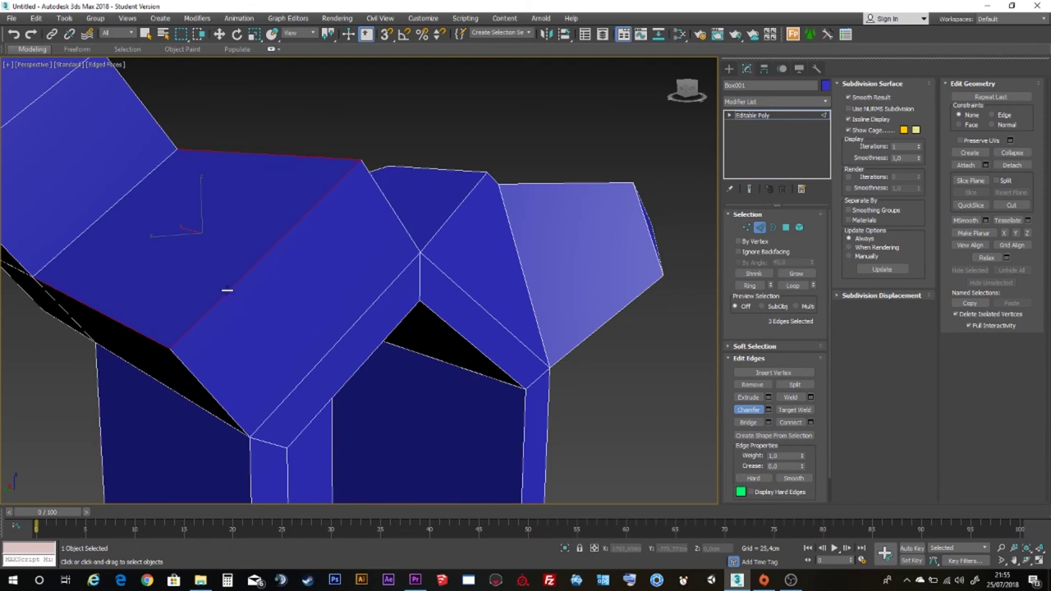
{"action": "mouse_move", "coordinate": [226, 291]}
{"action": "left_mouse_down"}
{"action": "mouse_move", "coordinate": [228, 242]}
{"action": "mouse_move", "coordinate": [226, 263]}
{"action": "left_mouse_up"}
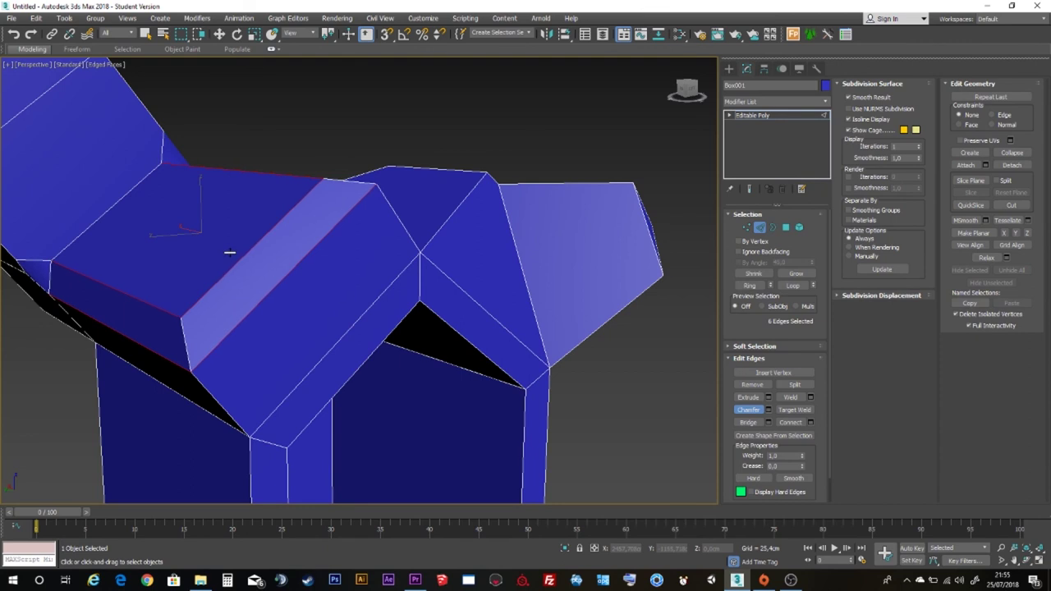
Chamfer the matching pair of joint edges on the other side, then deselect and zoom out
{"action": "mouse_move", "coordinate": [300, 392]}
{"action": "middle_mouse_down", "text": "alt"}
{"action": "mouse_move", "coordinate": [233, 364]}
{"action": "mouse_move", "coordinate": [285, 347]}
{"action": "mouse_move", "coordinate": [187, 373]}
{"action": "middle_mouse_up", "text": "alt"}
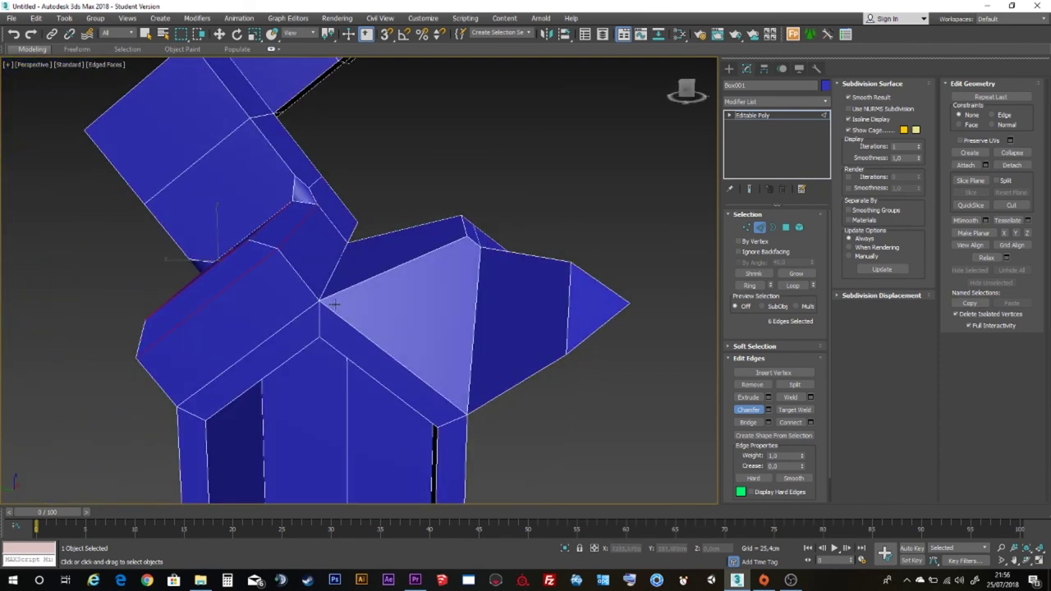
{"action": "left_click", "coordinate": [390, 272]}
{"action": "left_click", "coordinate": [452, 220], "text": "ctrl"}
{"action": "left_click_drag", "start_coordinate": [452, 220], "coordinate": [443, 178]}
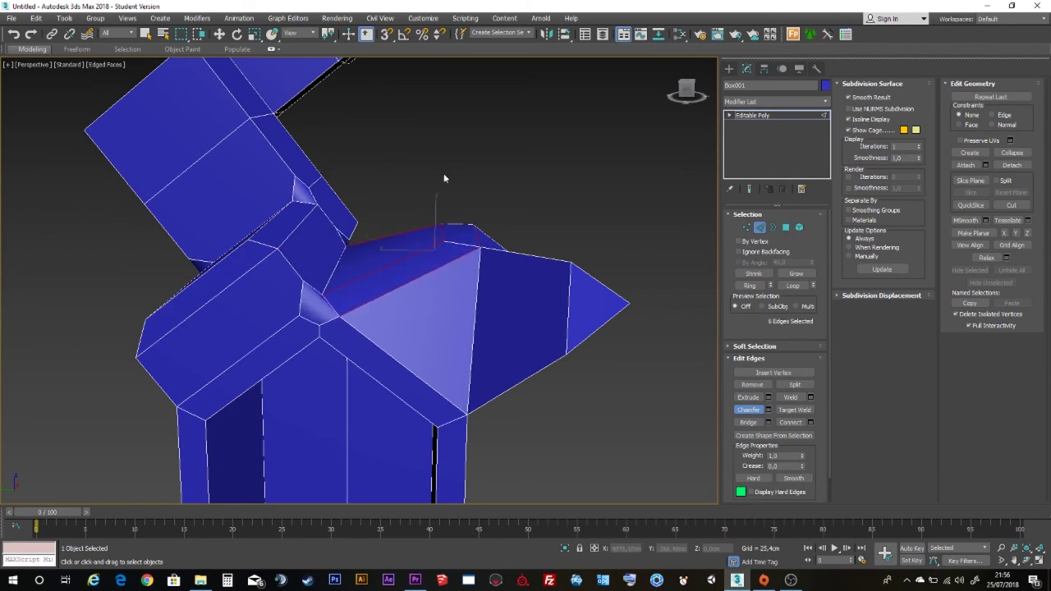
{"action": "left_click", "coordinate": [335, 266]}
{"action": "mouse_move", "coordinate": [345, 240]}
{"action": "middle_mouse_down", "text": "alt"}
{"action": "mouse_move", "coordinate": [345, 326]}
{"action": "mouse_move", "coordinate": [331, 335]}
{"action": "mouse_move", "coordinate": [492, 337]}
{"action": "middle_mouse_up", "text": "alt"}
{"action": "scroll", "coordinate": [331, 335], "scroll_direction": "down", "scroll_amount": 5}
Return to the Editable Poly object level and orbit to view the finished house from several angles
{"action": "key", "text": "w"}
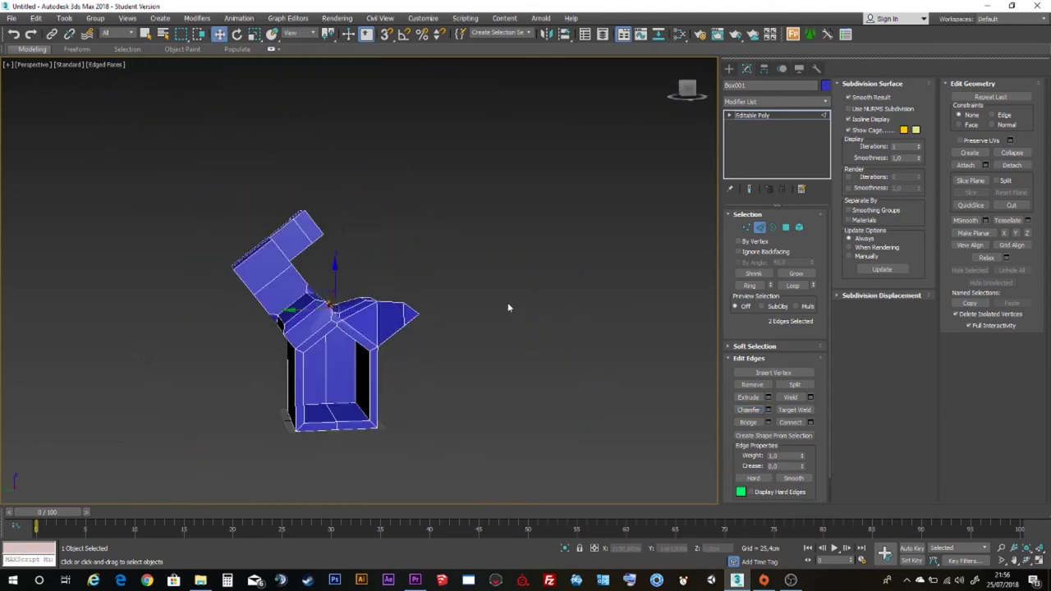
{"action": "left_click", "coordinate": [760, 229]}
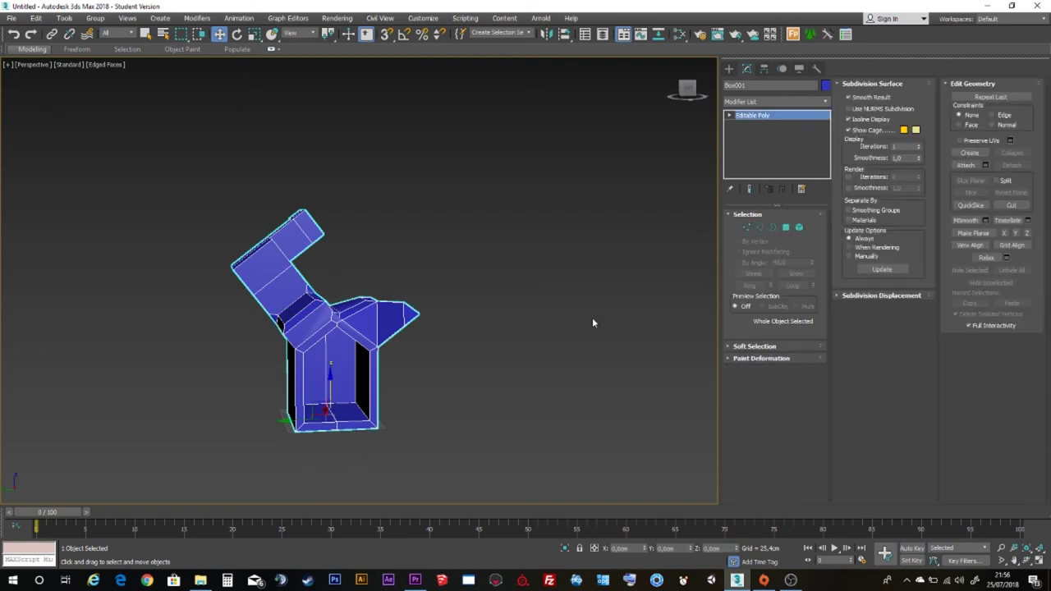
{"action": "mouse_move", "coordinate": [515, 317]}
{"action": "middle_mouse_down", "text": "alt"}
{"action": "mouse_move", "coordinate": [412, 326]}
{"action": "mouse_move", "coordinate": [403, 370]}
{"action": "mouse_move", "coordinate": [525, 324]}
{"action": "mouse_move", "coordinate": [546, 288]}
{"action": "mouse_move", "coordinate": [425, 275]}
{"action": "mouse_move", "coordinate": [430, 330]}
{"action": "mouse_move", "coordinate": [536, 341]}
{"action": "mouse_move", "coordinate": [561, 325]}
{"action": "middle_mouse_up", "text": "alt"}
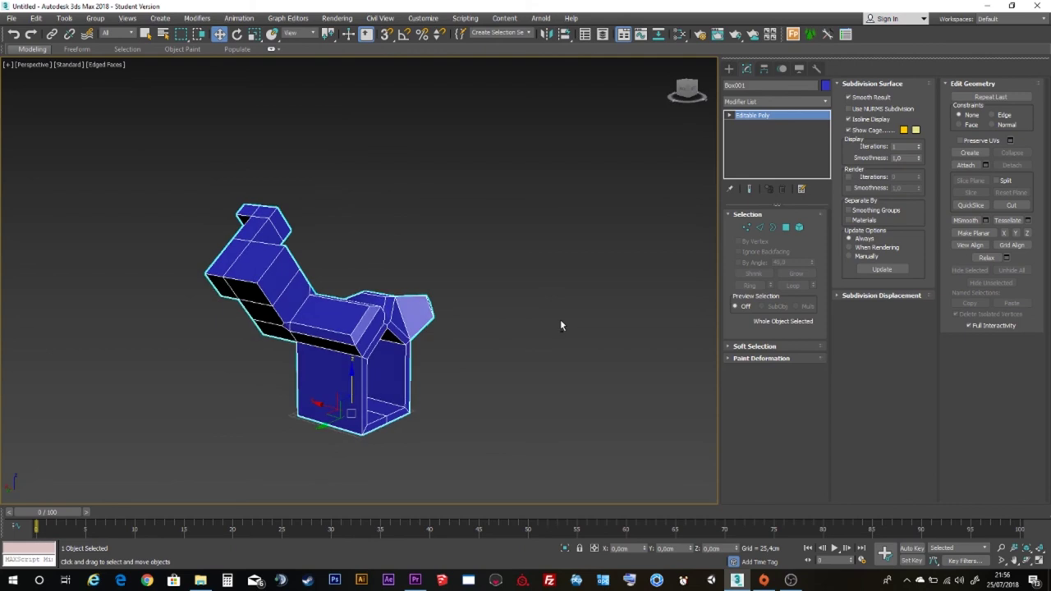
{"action": "mouse_move", "coordinate": [534, 345]}
{"action": "middle_mouse_down", "text": "alt"}
{"action": "mouse_move", "coordinate": [411, 348]}
{"action": "mouse_move", "coordinate": [437, 347]}
{"action": "mouse_move", "coordinate": [394, 359]}
{"action": "mouse_move", "coordinate": [443, 375]}
{"action": "mouse_move", "coordinate": [472, 403]}
{"action": "mouse_move", "coordinate": [517, 385]}
{"action": "mouse_move", "coordinate": [506, 340]}
{"action": "mouse_move", "coordinate": [364, 342]}
{"action": "middle_mouse_up", "text": "alt"}
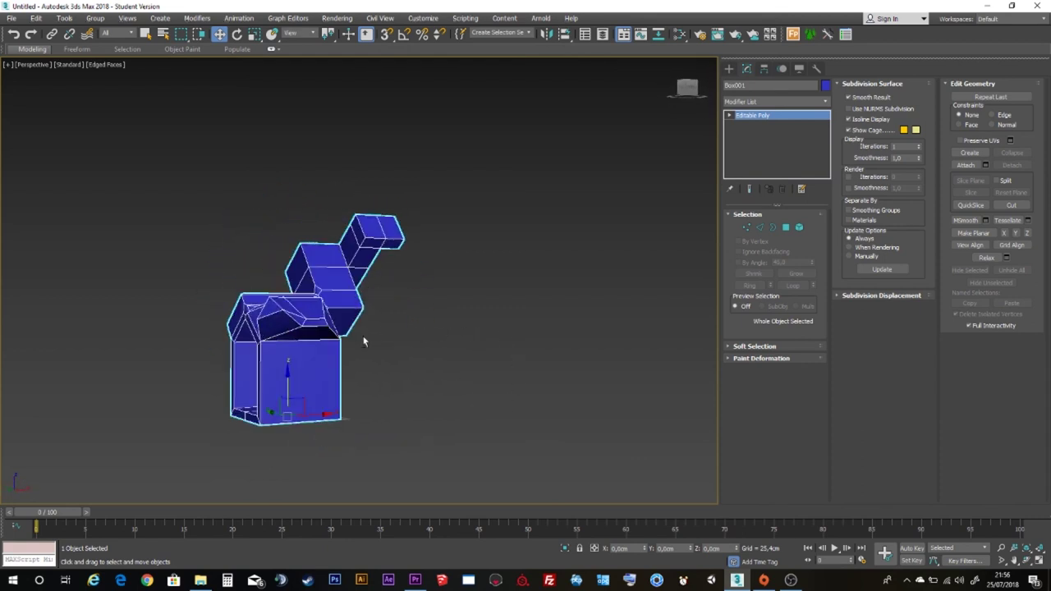